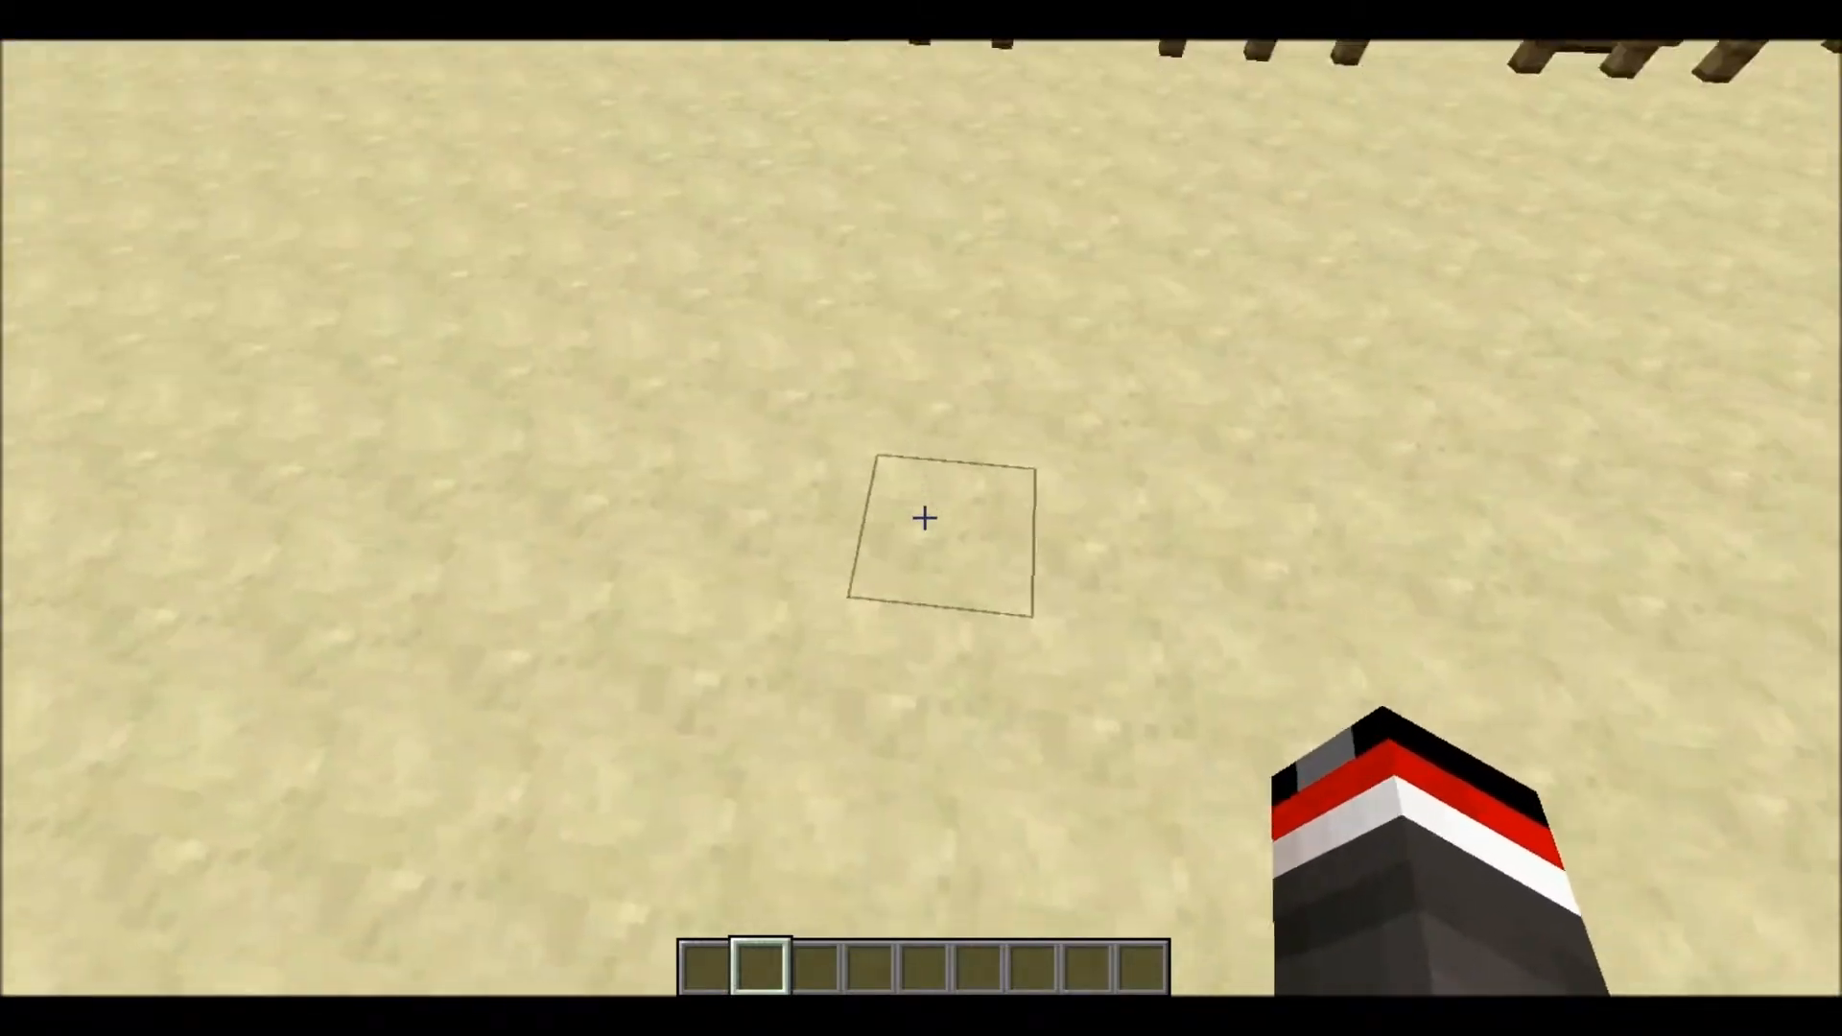
# - Break one block of the ground to open a hole and put a matching block back in its place
pyautogui.click(924, 519)
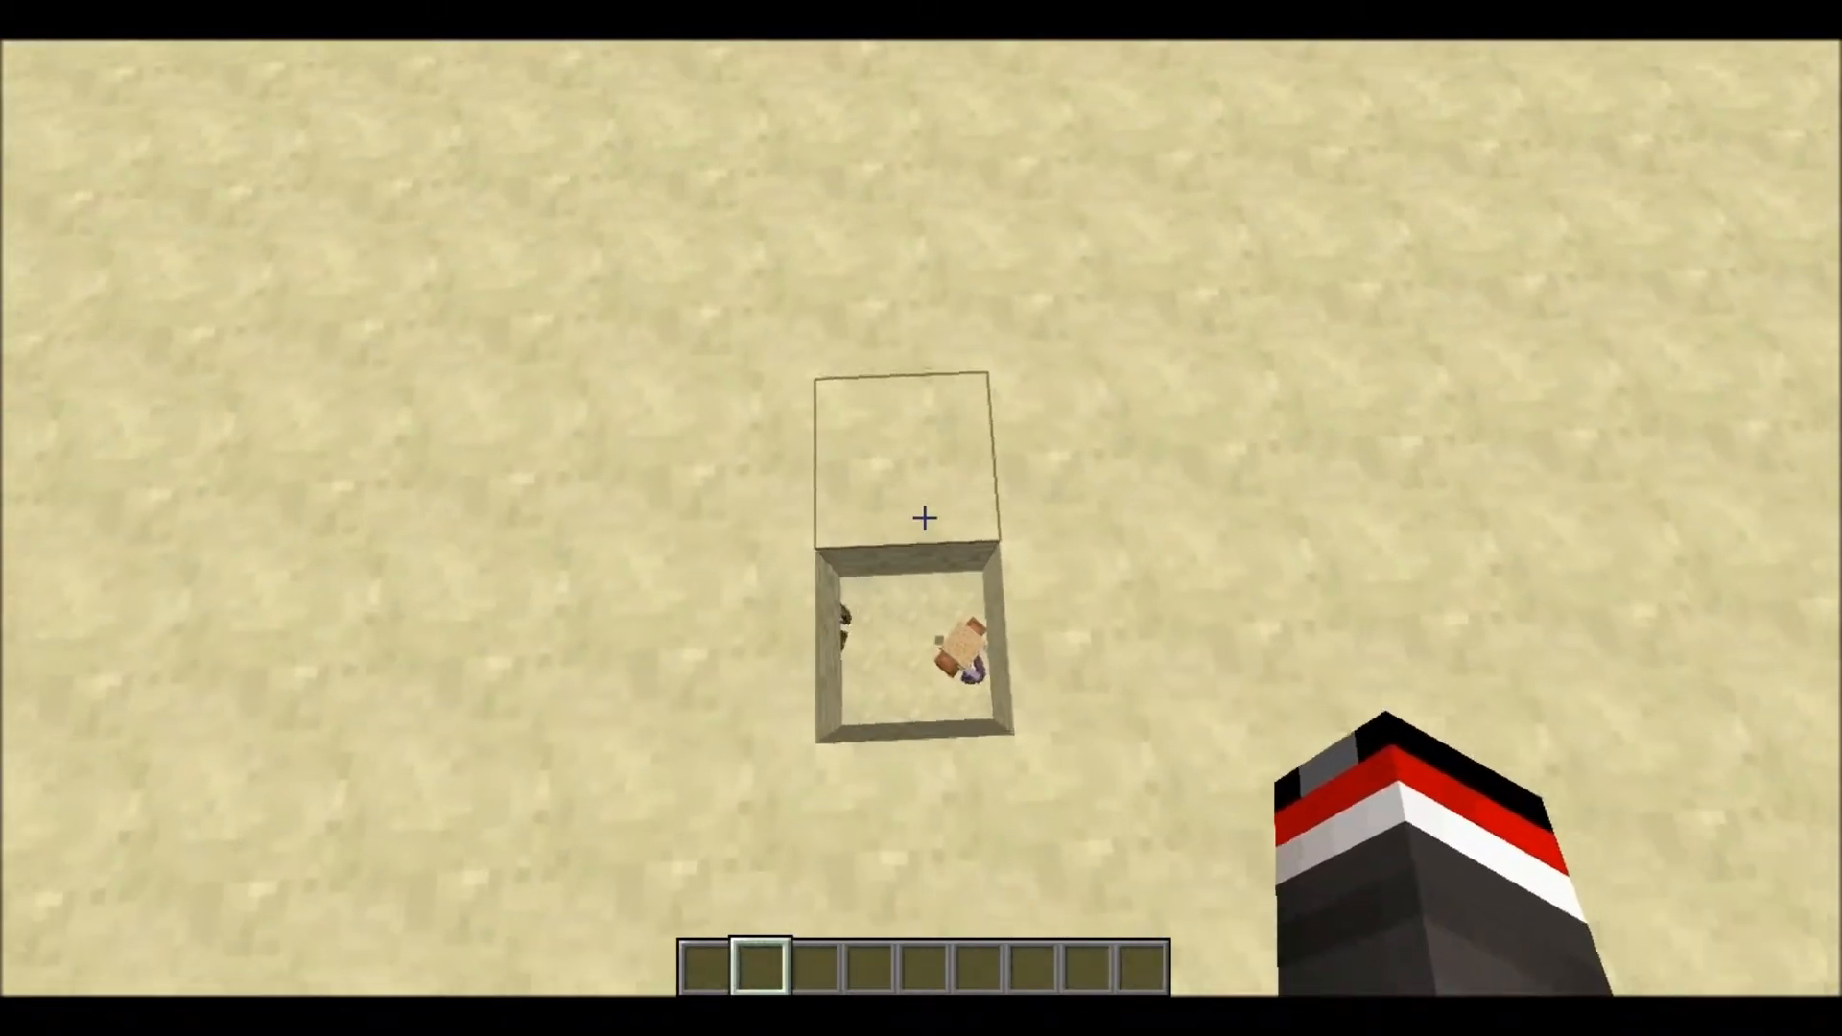
pyautogui.middleClick(924, 518)
pyautogui.rightClick(924, 519)
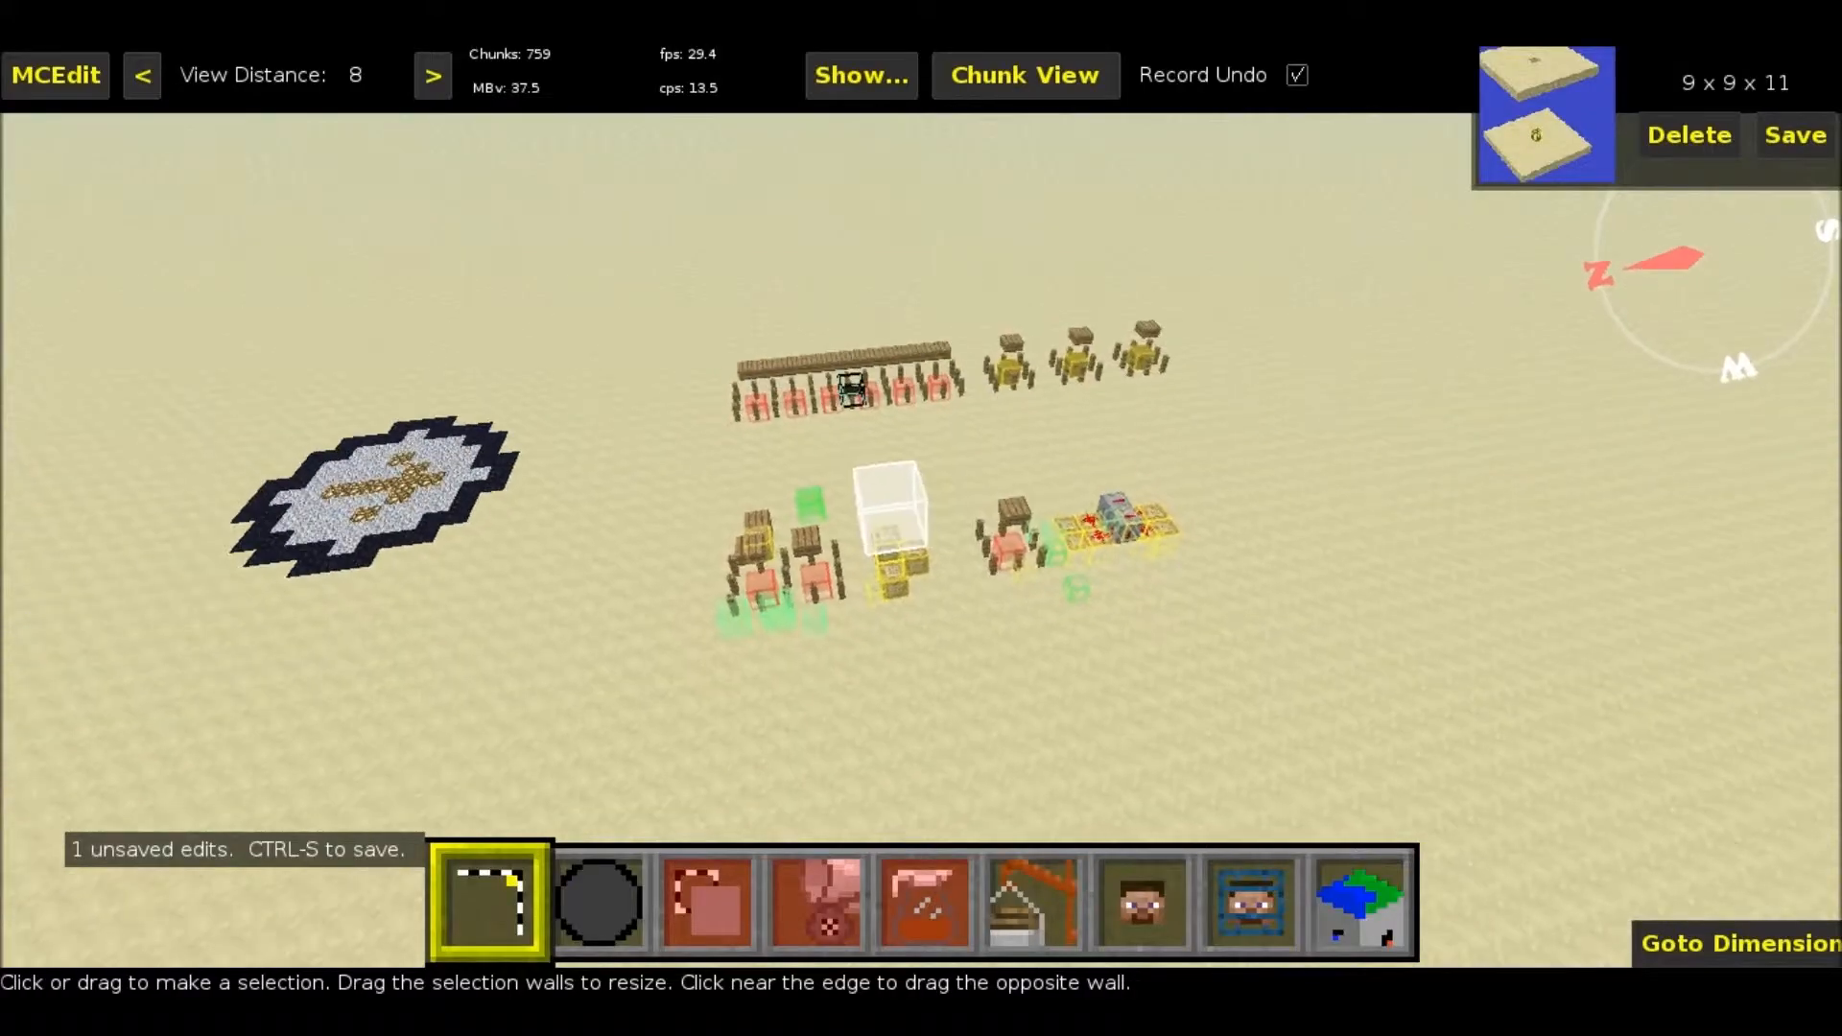
# - In MCEdit, select a 4W x 3L x 1H area of ground beside the fenced pens and clear that selection
pyautogui.press('d')
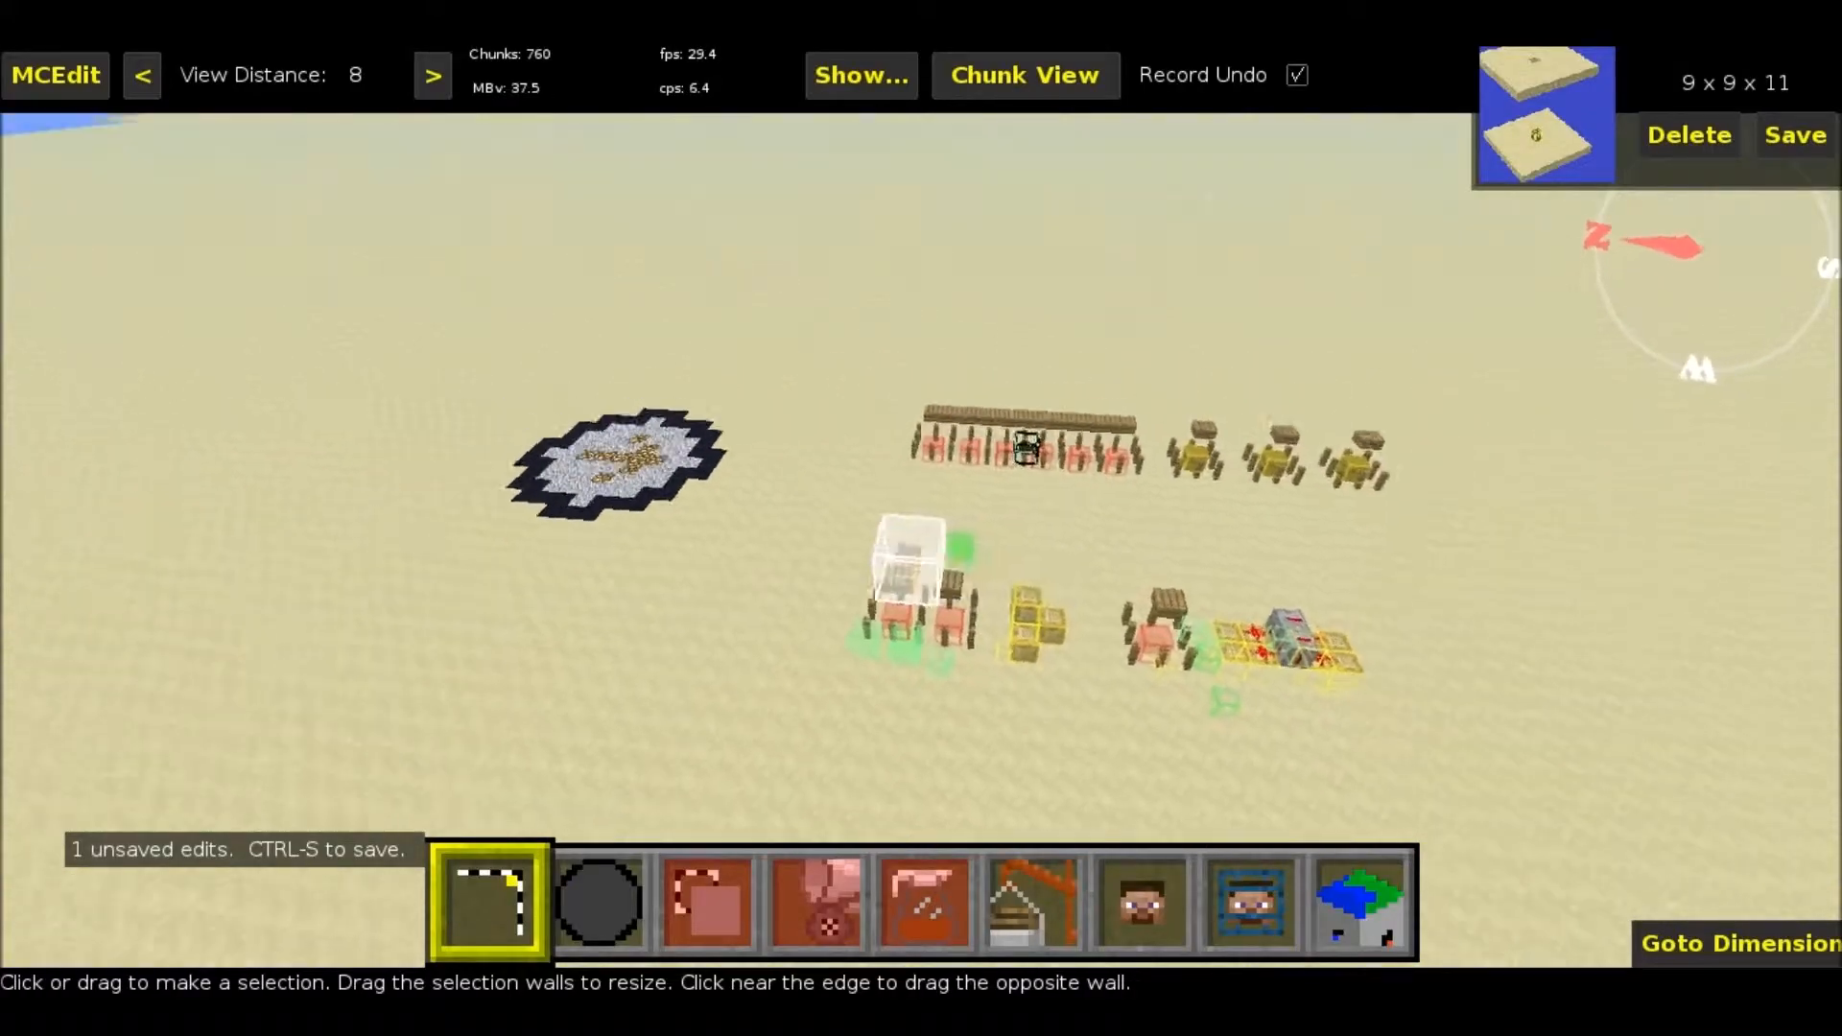
pyautogui.press('a')
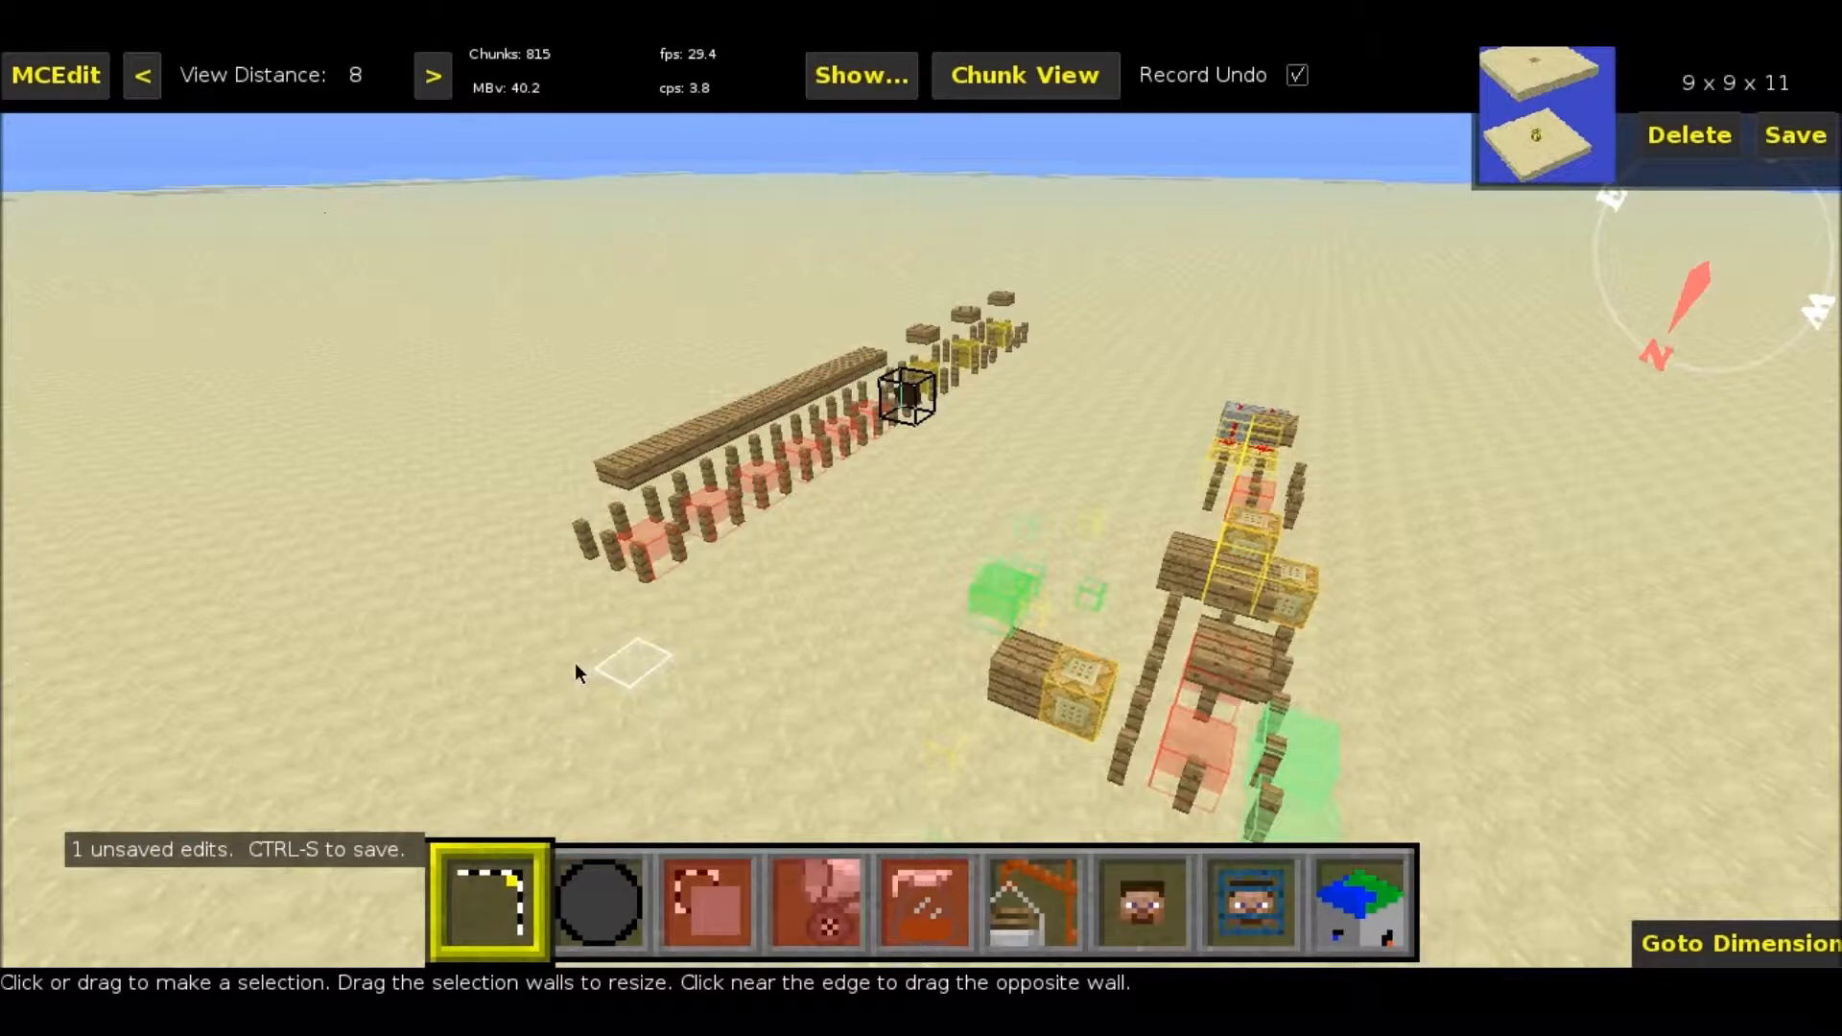
pyautogui.moveTo(575, 664); pyautogui.dragTo(748, 685)
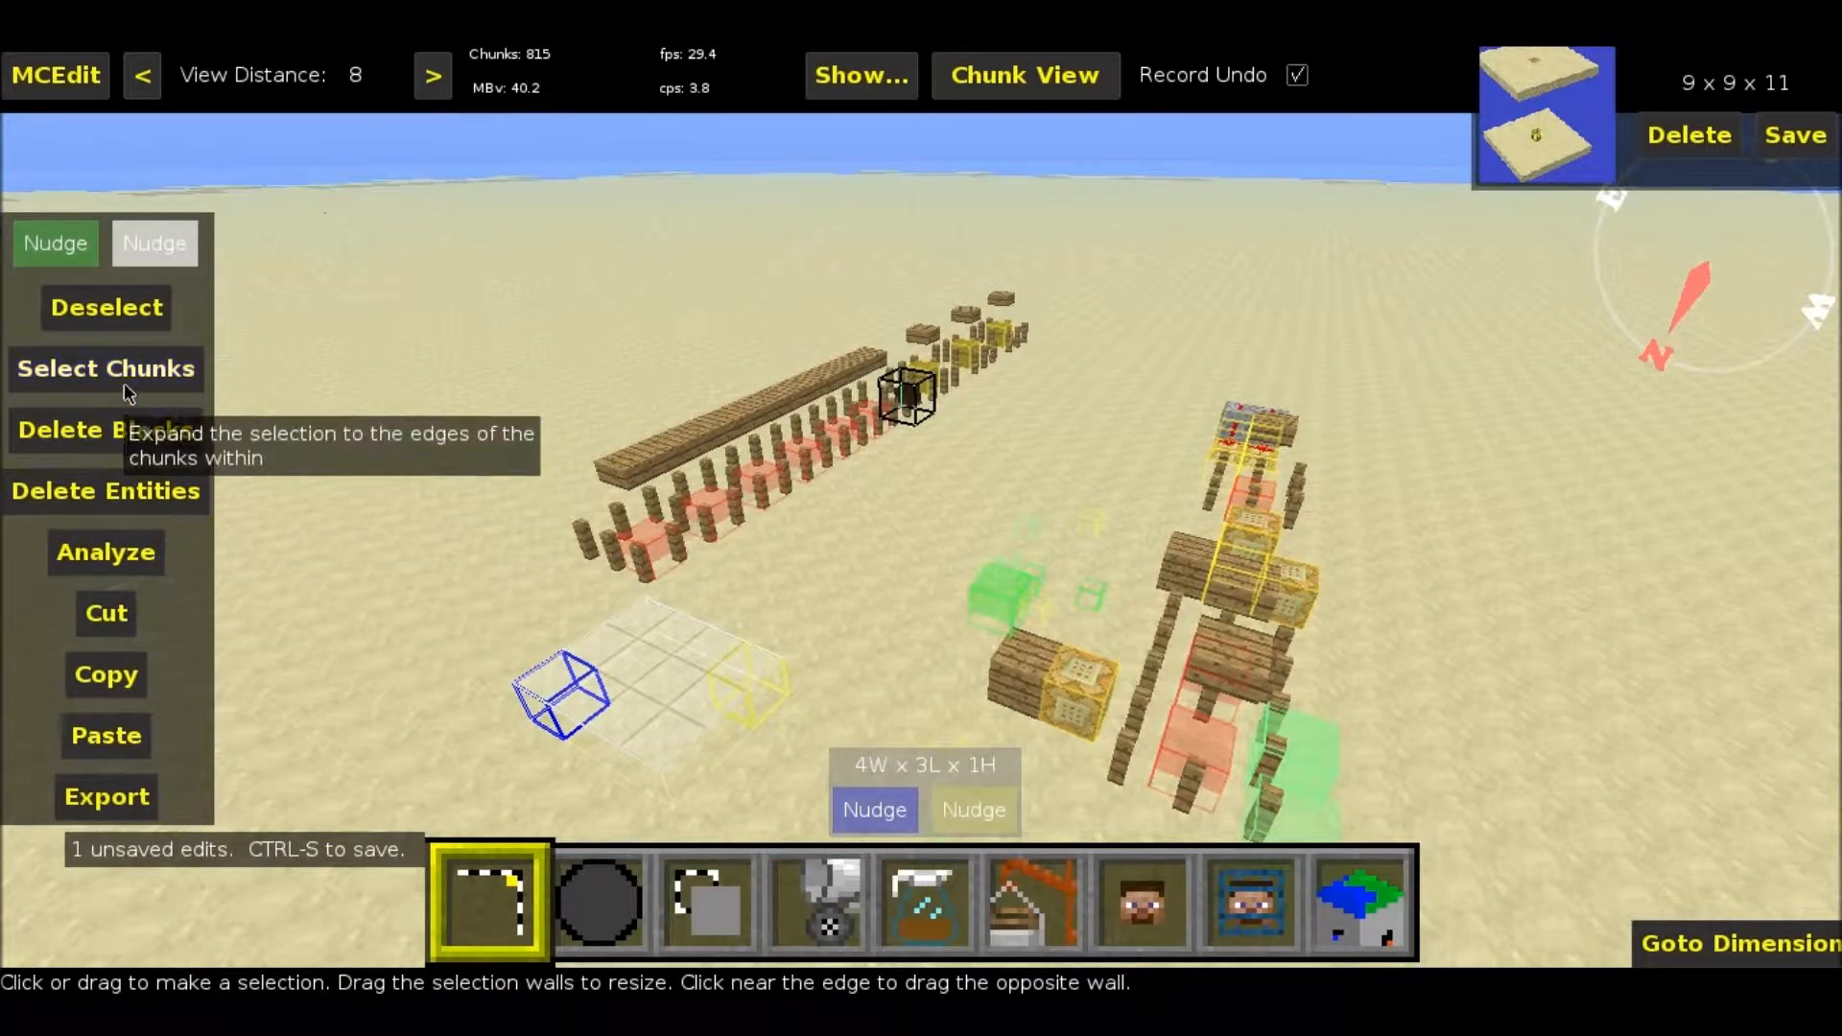
pyautogui.click(106, 307)
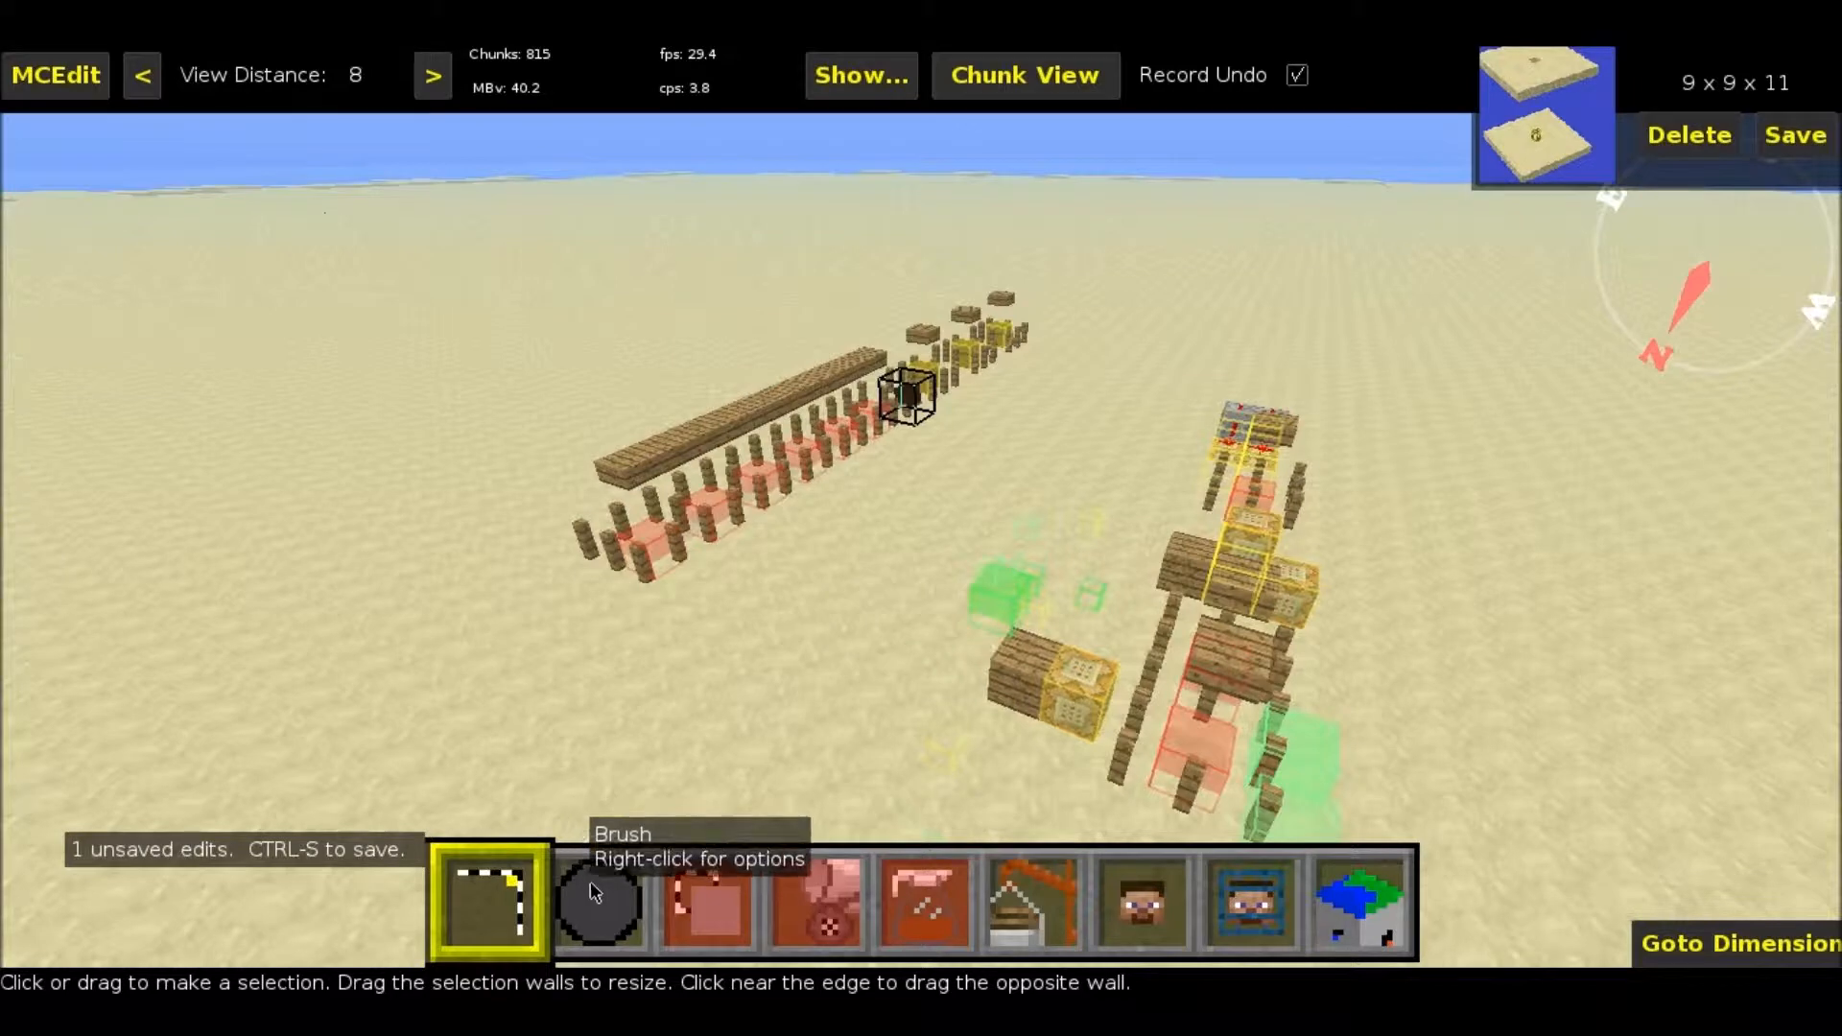
# - Activate the Brush tool and set its size to length 67, width 48 and height 34
pyautogui.click(591, 881)
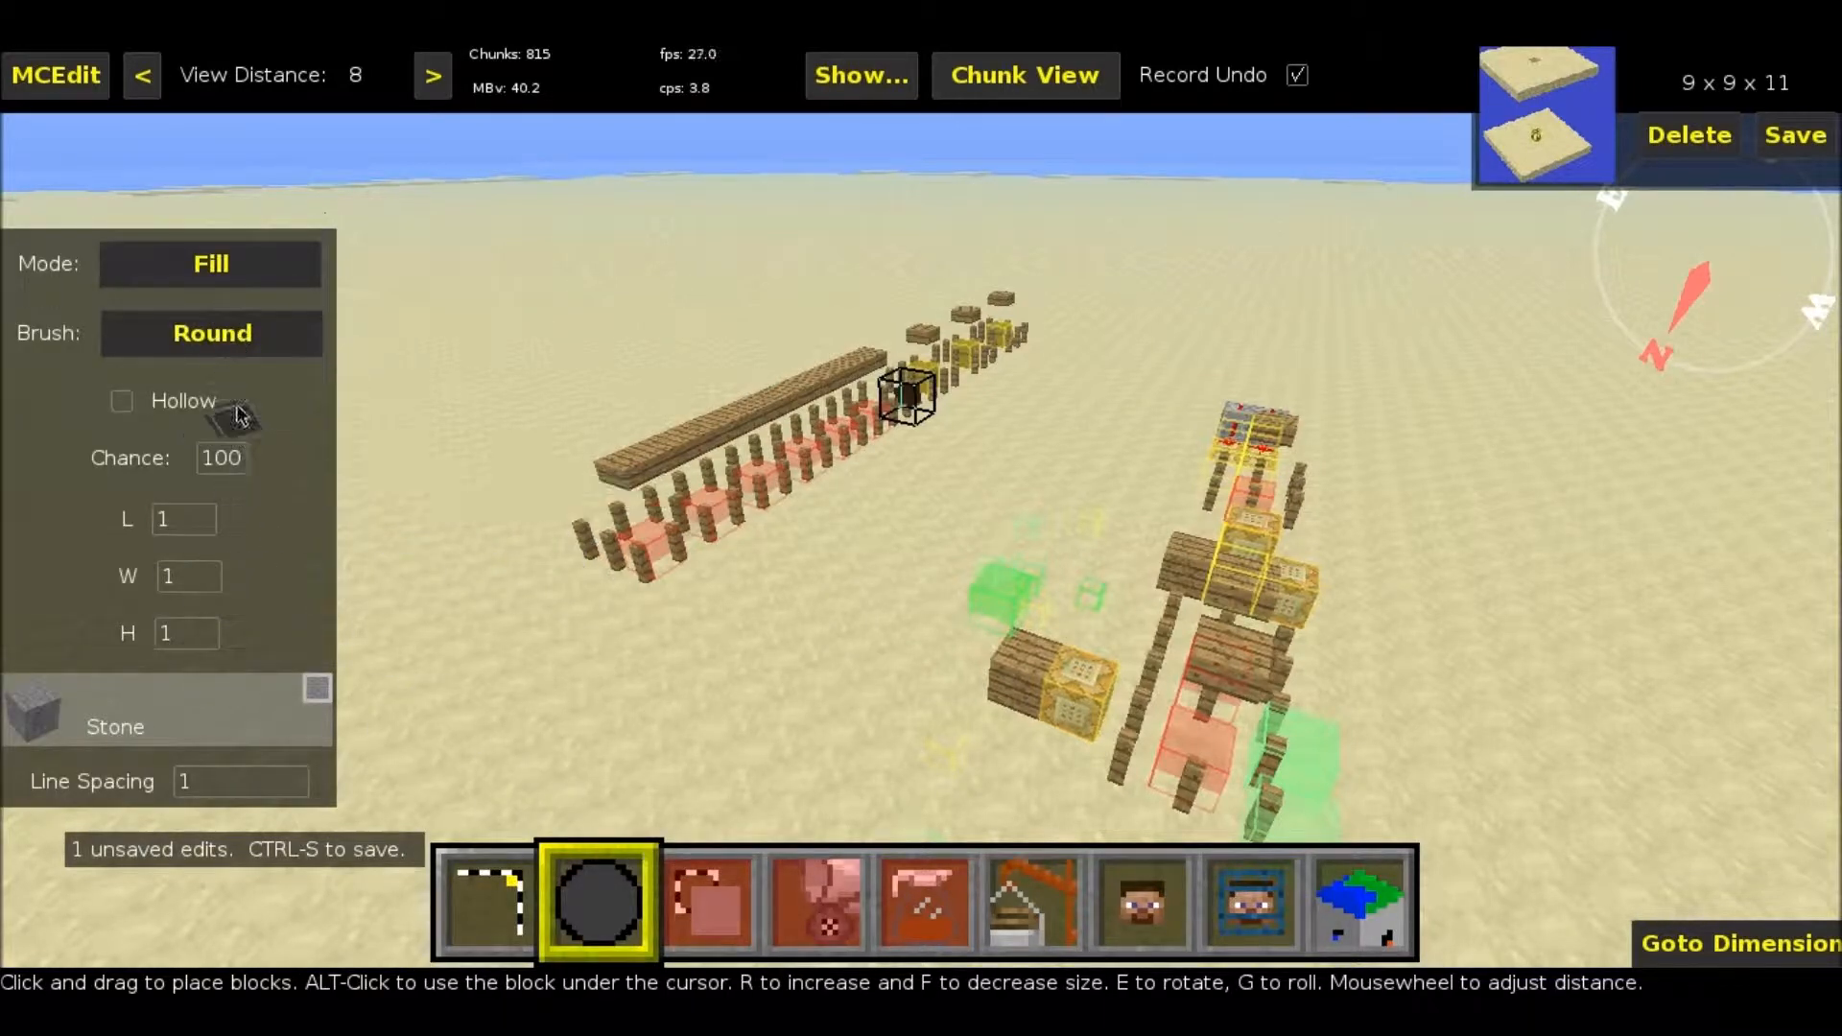
pyautogui.click(201, 528)
pyautogui.press('BackSpace')
pyautogui.write('67')
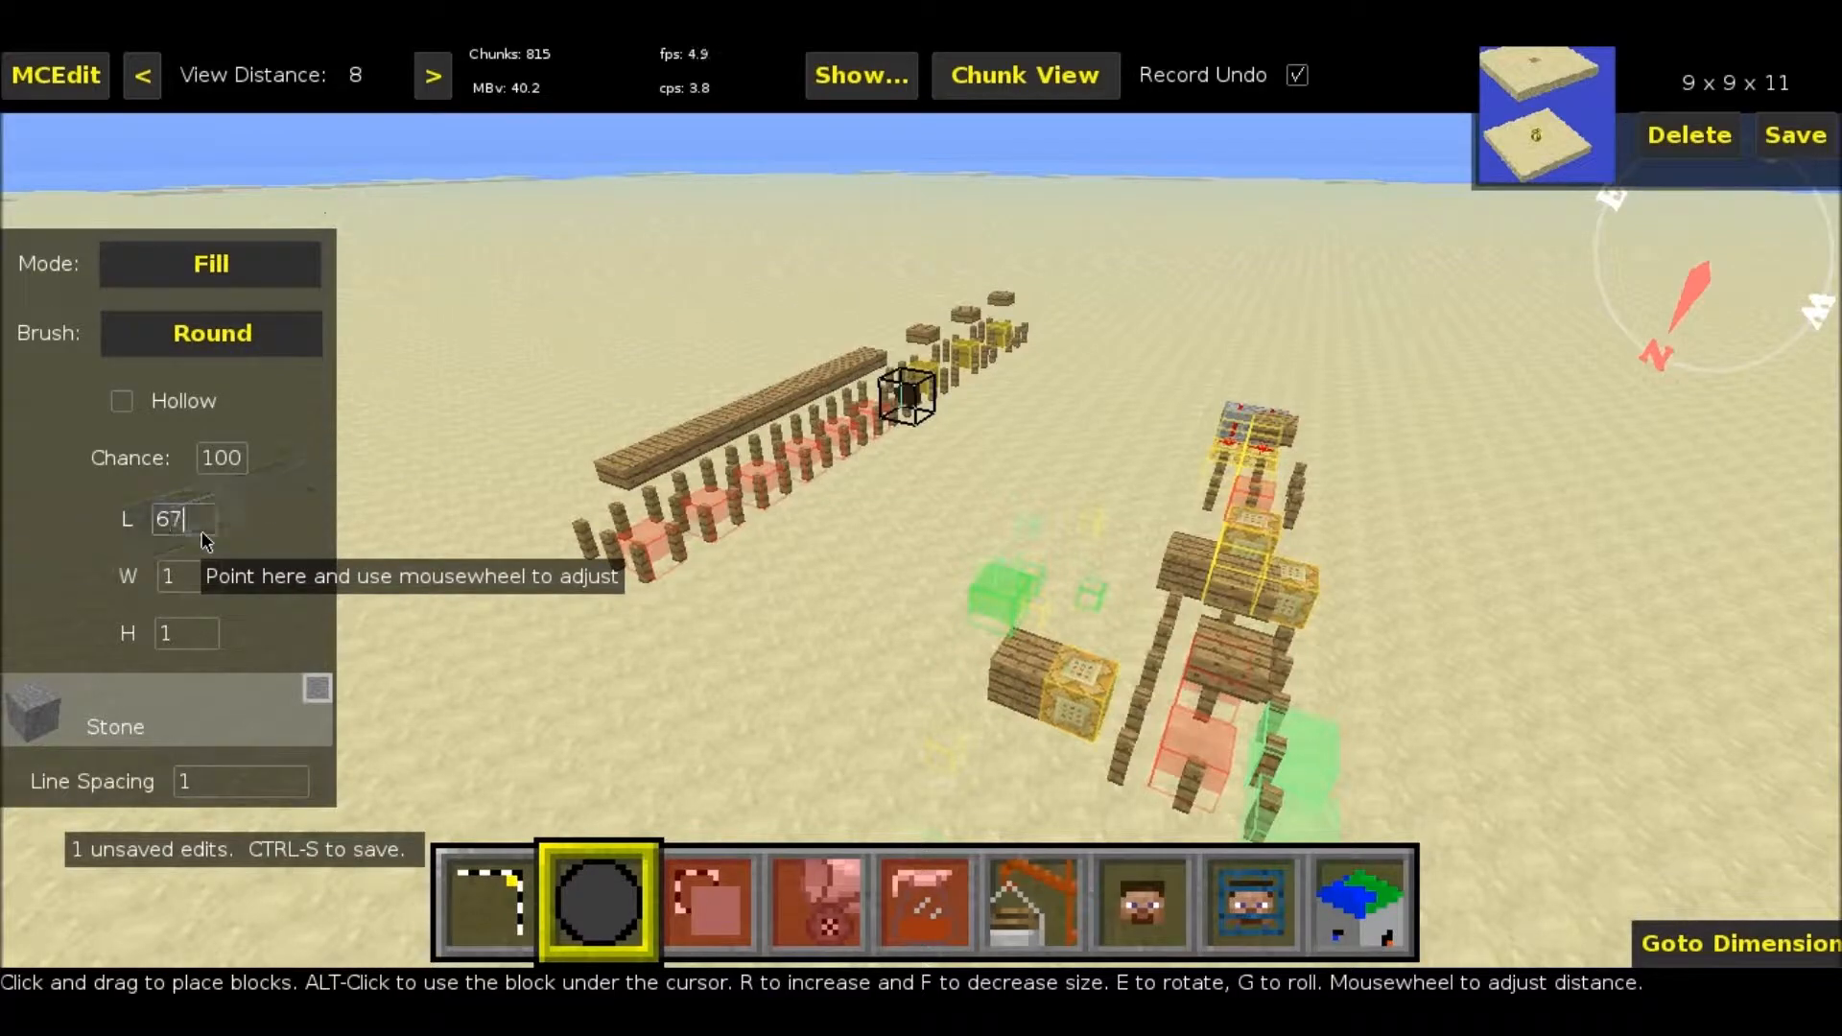
pyautogui.press('Tab')
pyautogui.press('BackSpace')
pyautogui.write('48')
pyautogui.press('Tab')
pyautogui.press('BackSpace')
pyautogui.write('34')
# - Keep the brush in Fill mode, change its shape to Diamond and preview it over open ground
pyautogui.rightClick(883, 240)
pyautogui.press('space')
pyautogui.rightClick(996, 202)
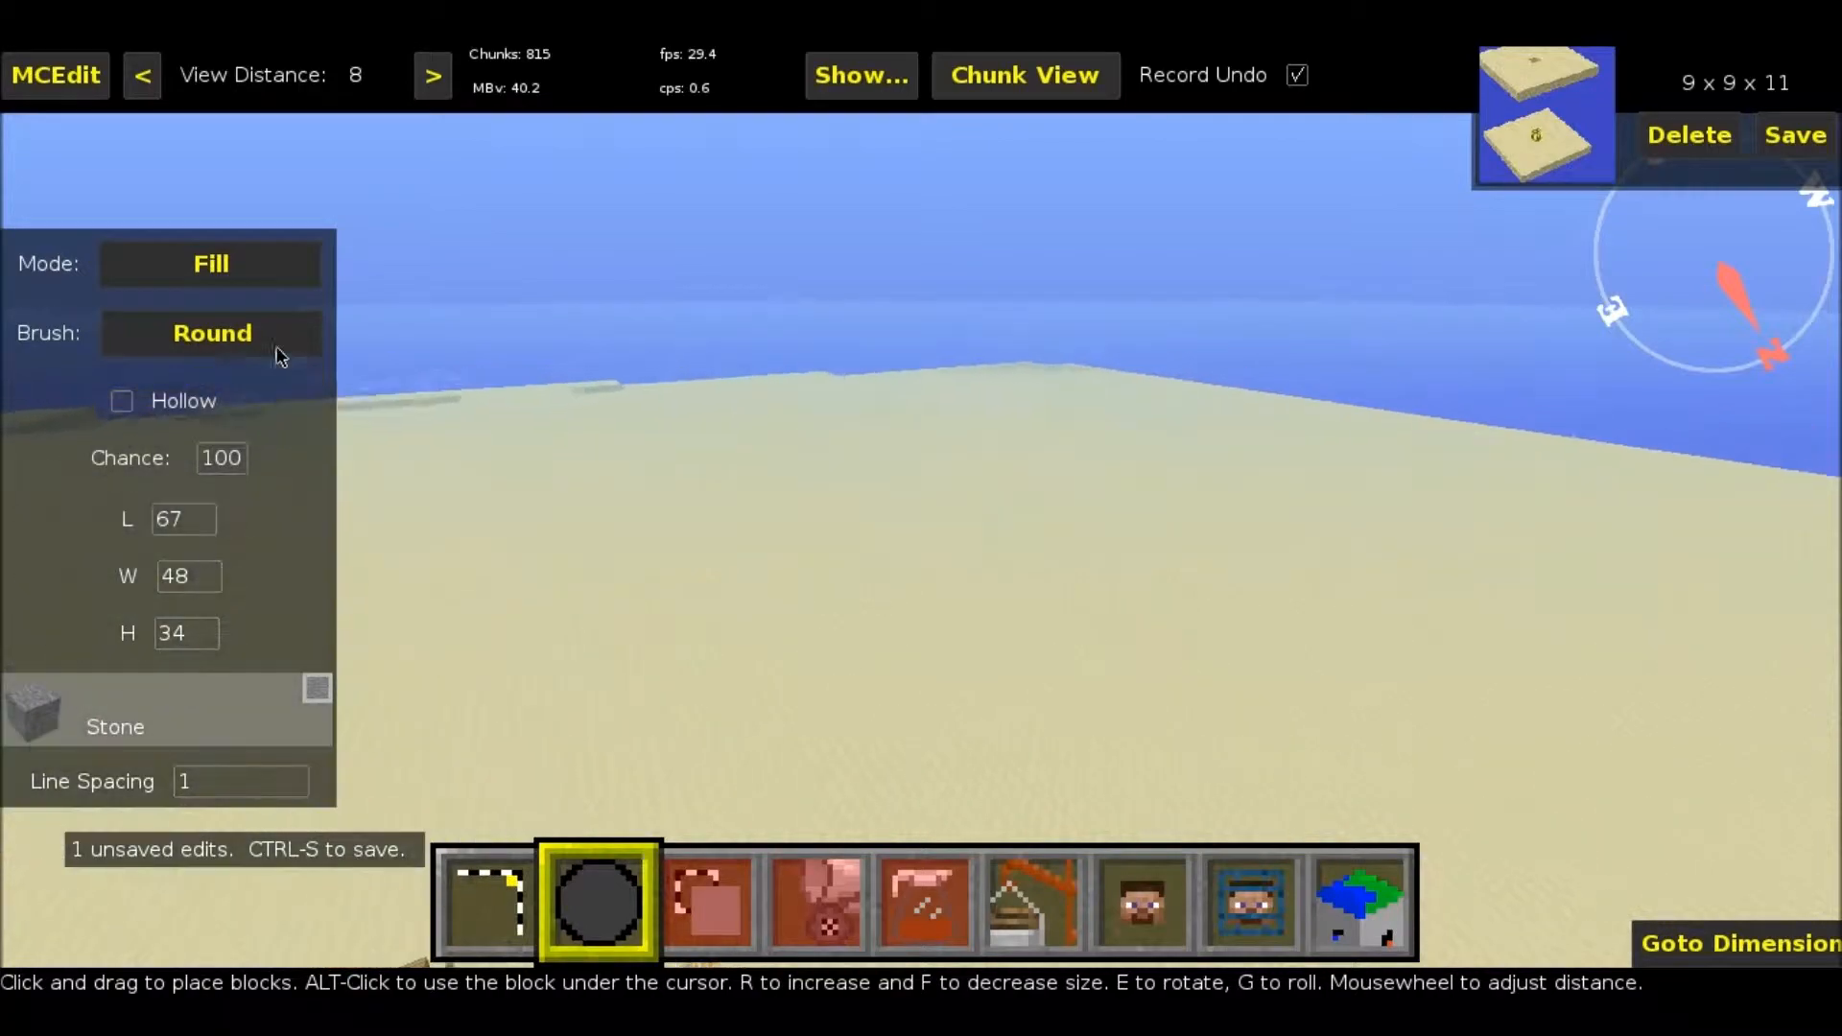
pyautogui.click(232, 267)
pyautogui.click(257, 350)
pyautogui.click(254, 334)
pyautogui.click(254, 334)
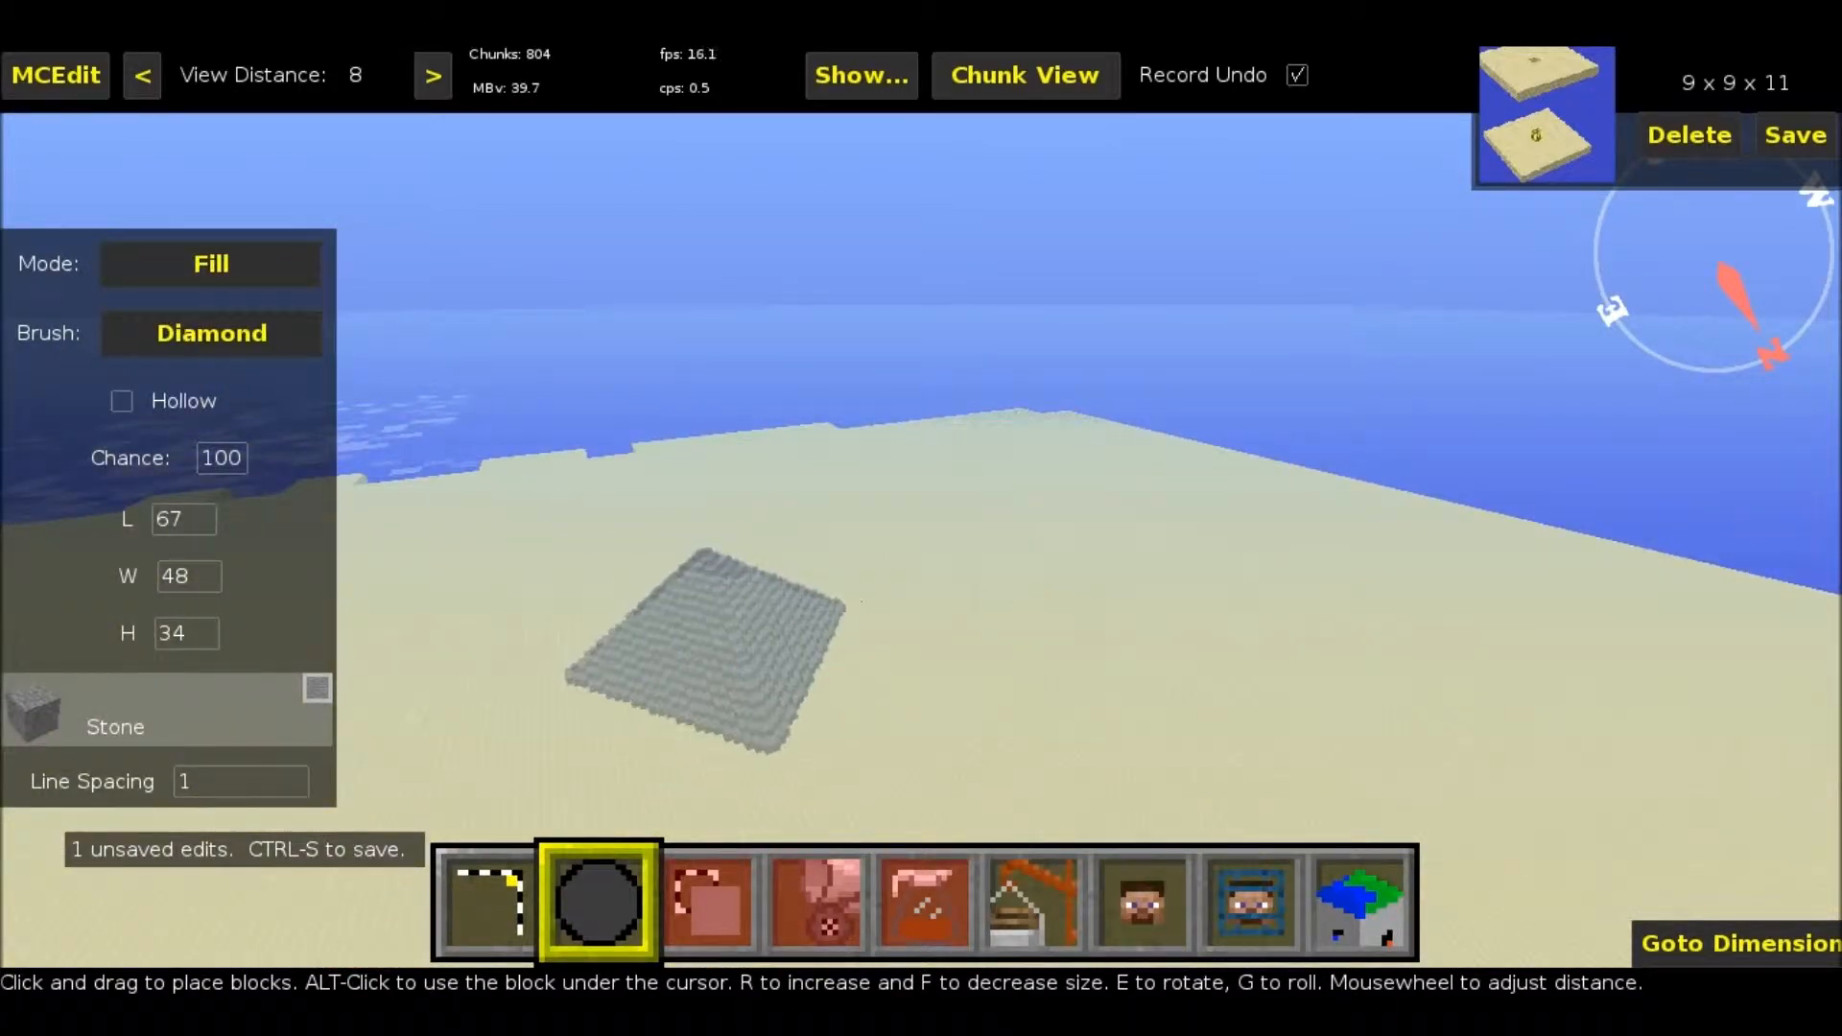
pyautogui.rightClick(718, 639)
pyautogui.rightClick(717, 639)
# - Return to the selection tool and inspect the contents of the chest nearest the long row of pens
pyautogui.click(491, 900)
pyautogui.moveTo(701, 789); pyautogui.dragTo(1001, 700)
pyautogui.rightClick(987, 693)
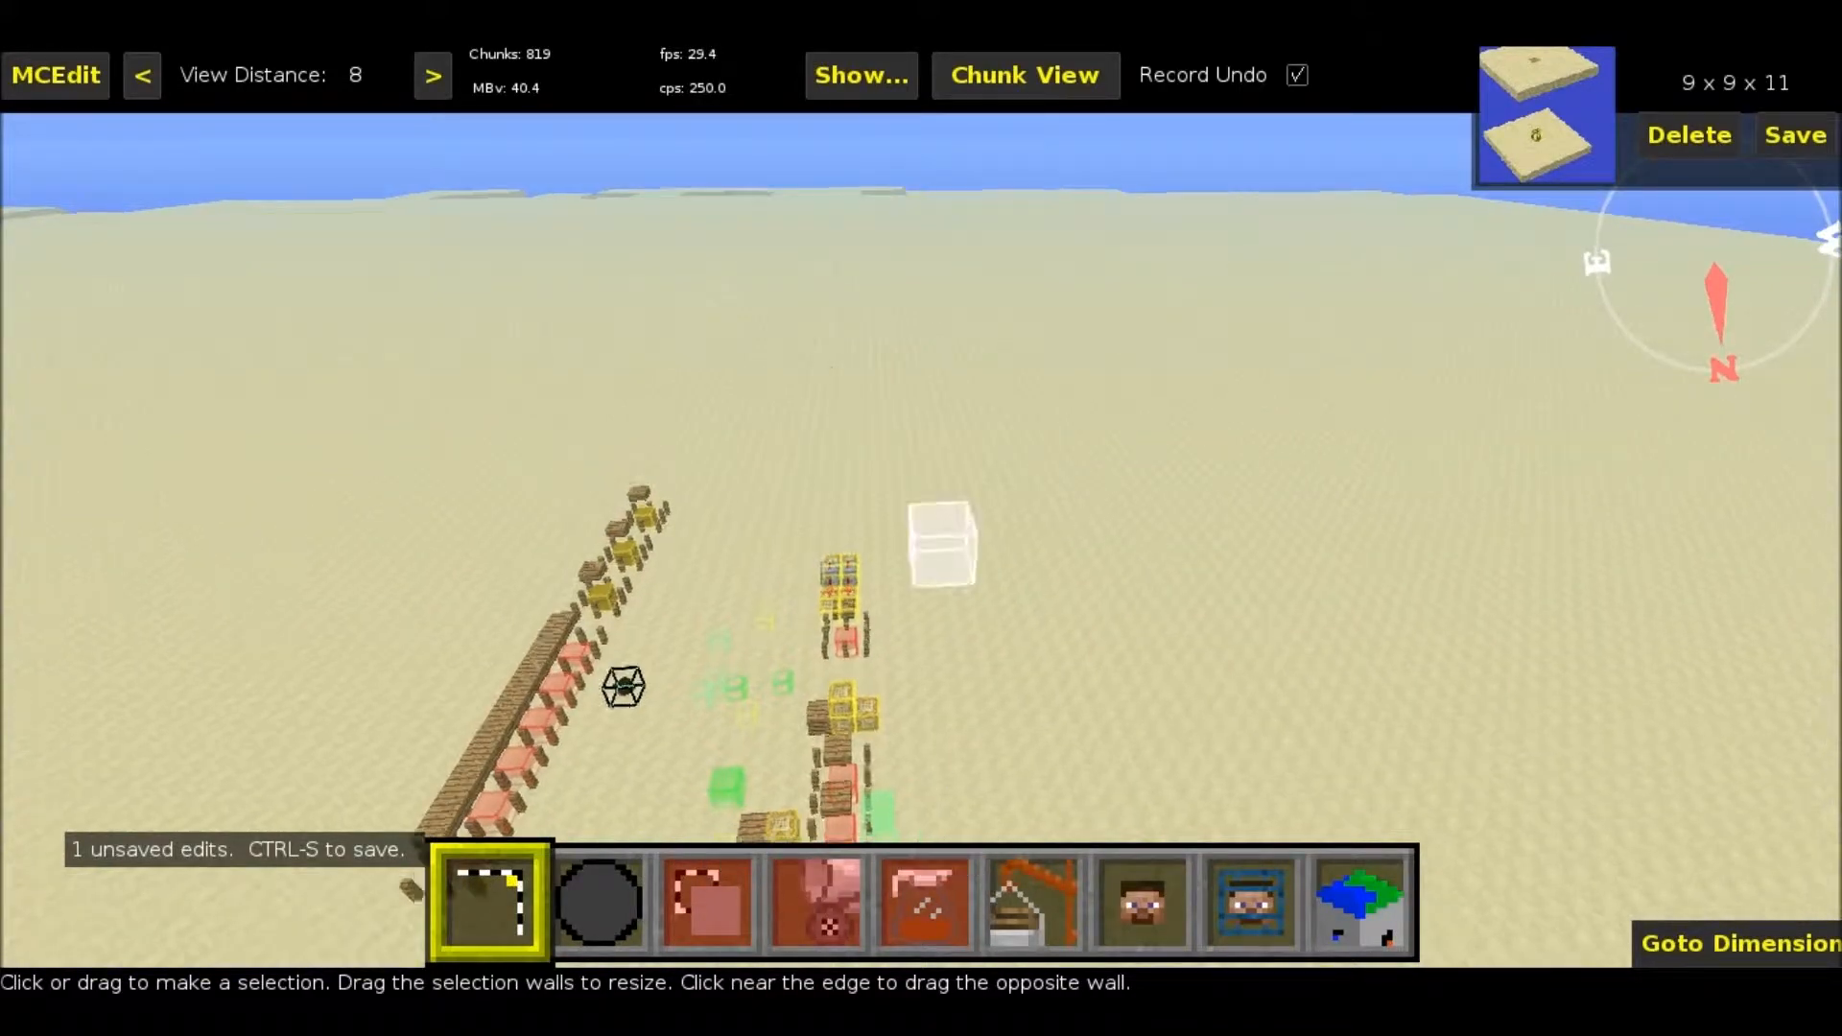
pyautogui.press('w')
pyautogui.press('d')
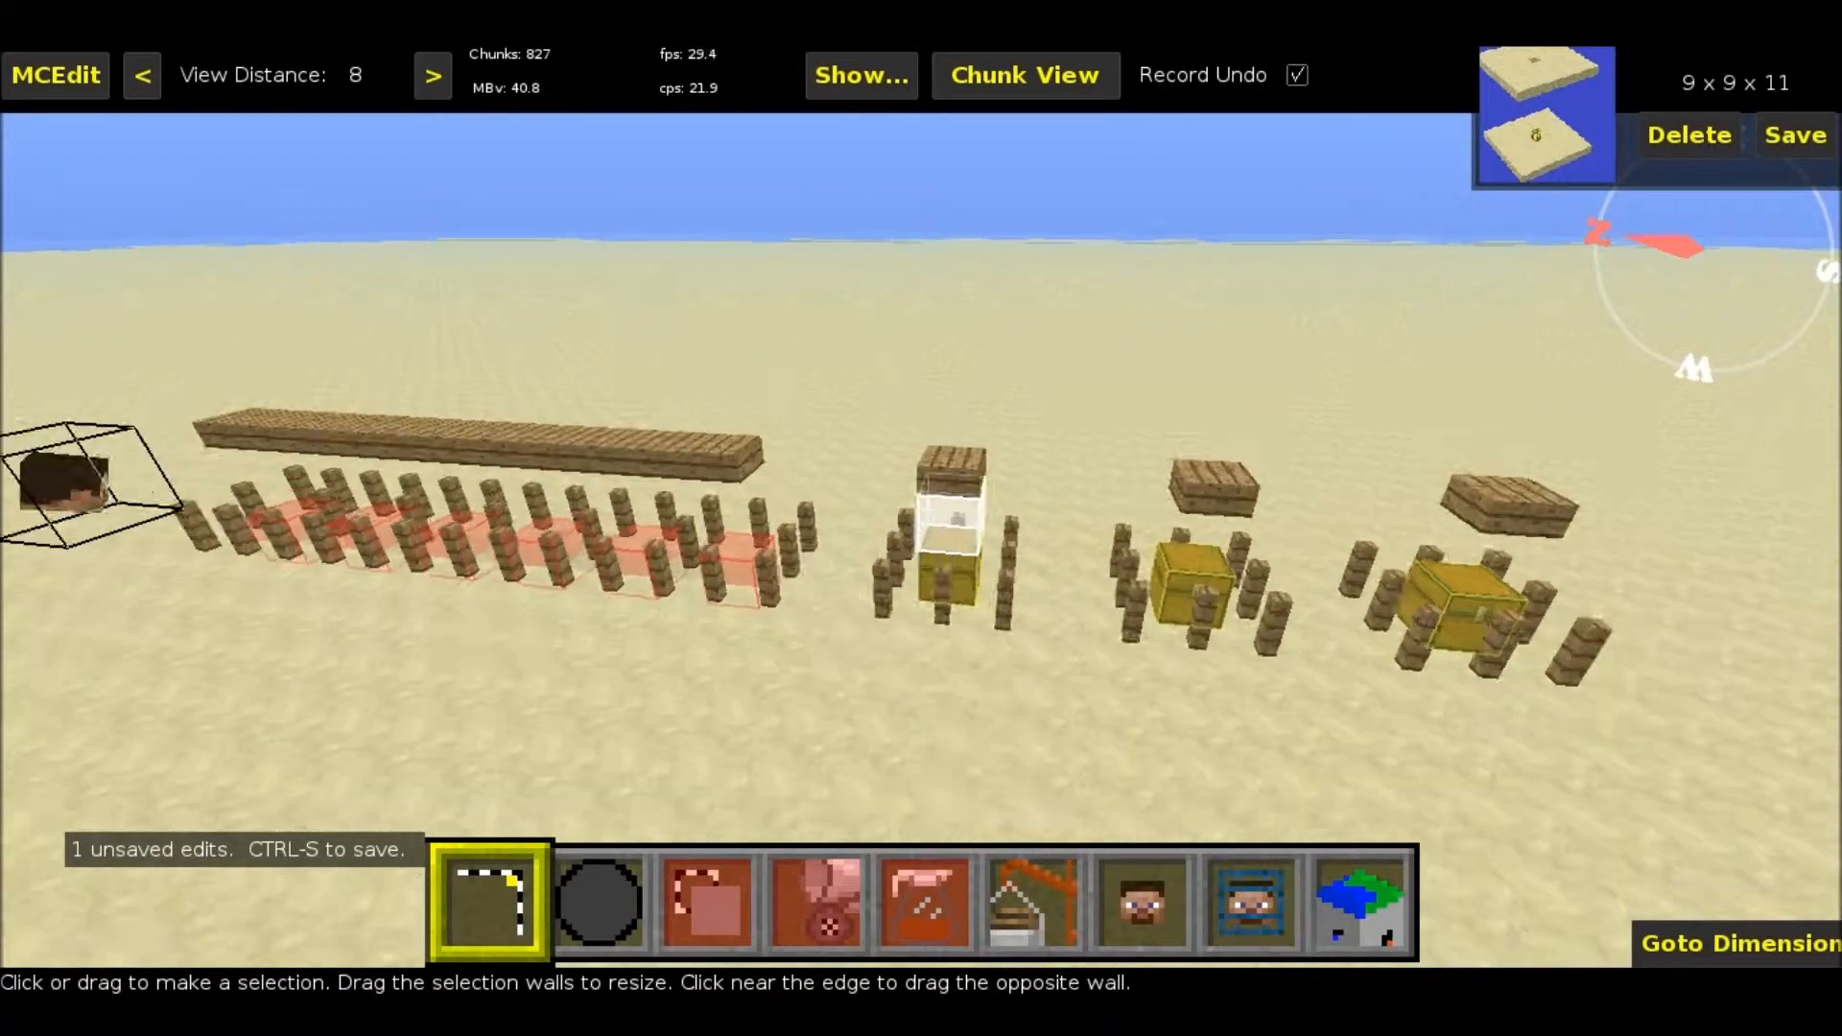
pyautogui.press('space')
pyautogui.rightClick(940, 749)
pyautogui.doubleClick(857, 480)
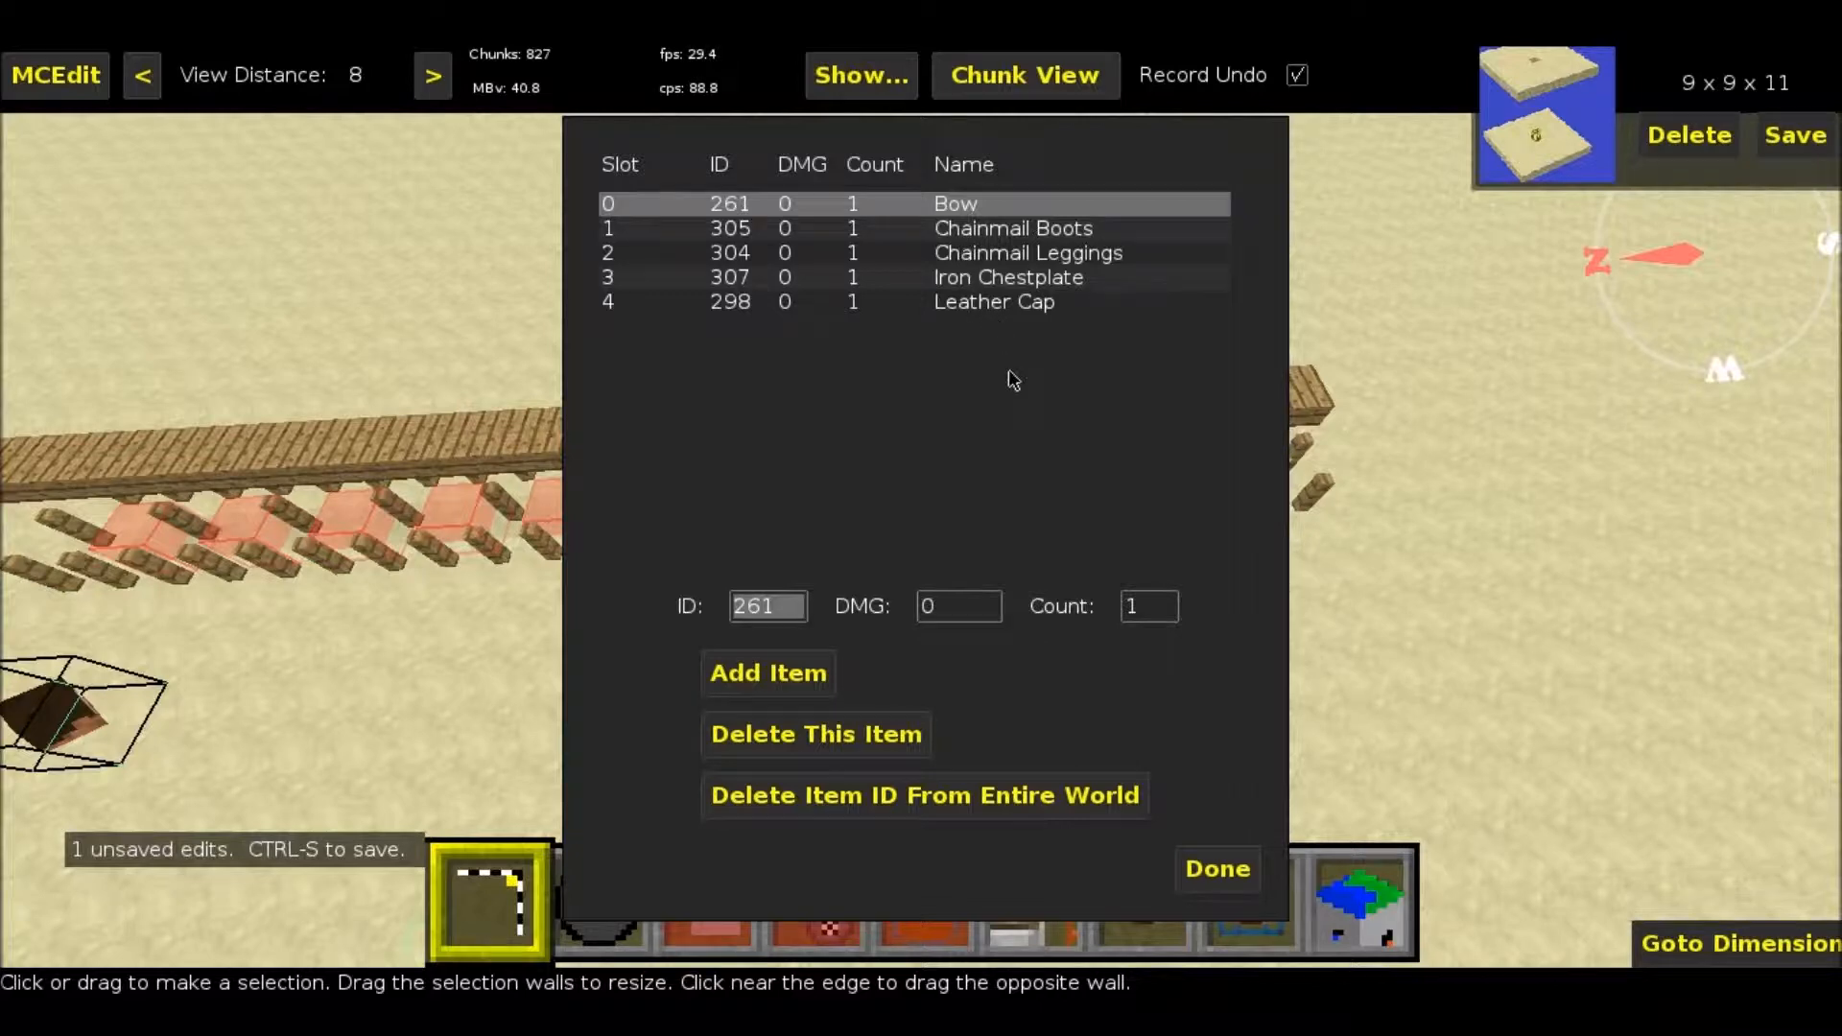
pyautogui.click(1198, 871)
# - Select the chest nearest the long row of pens and choose the Create Geared Mobs filter for it
pyautogui.click(865, 485)
pyautogui.click(865, 480)
pyautogui.click(924, 897)
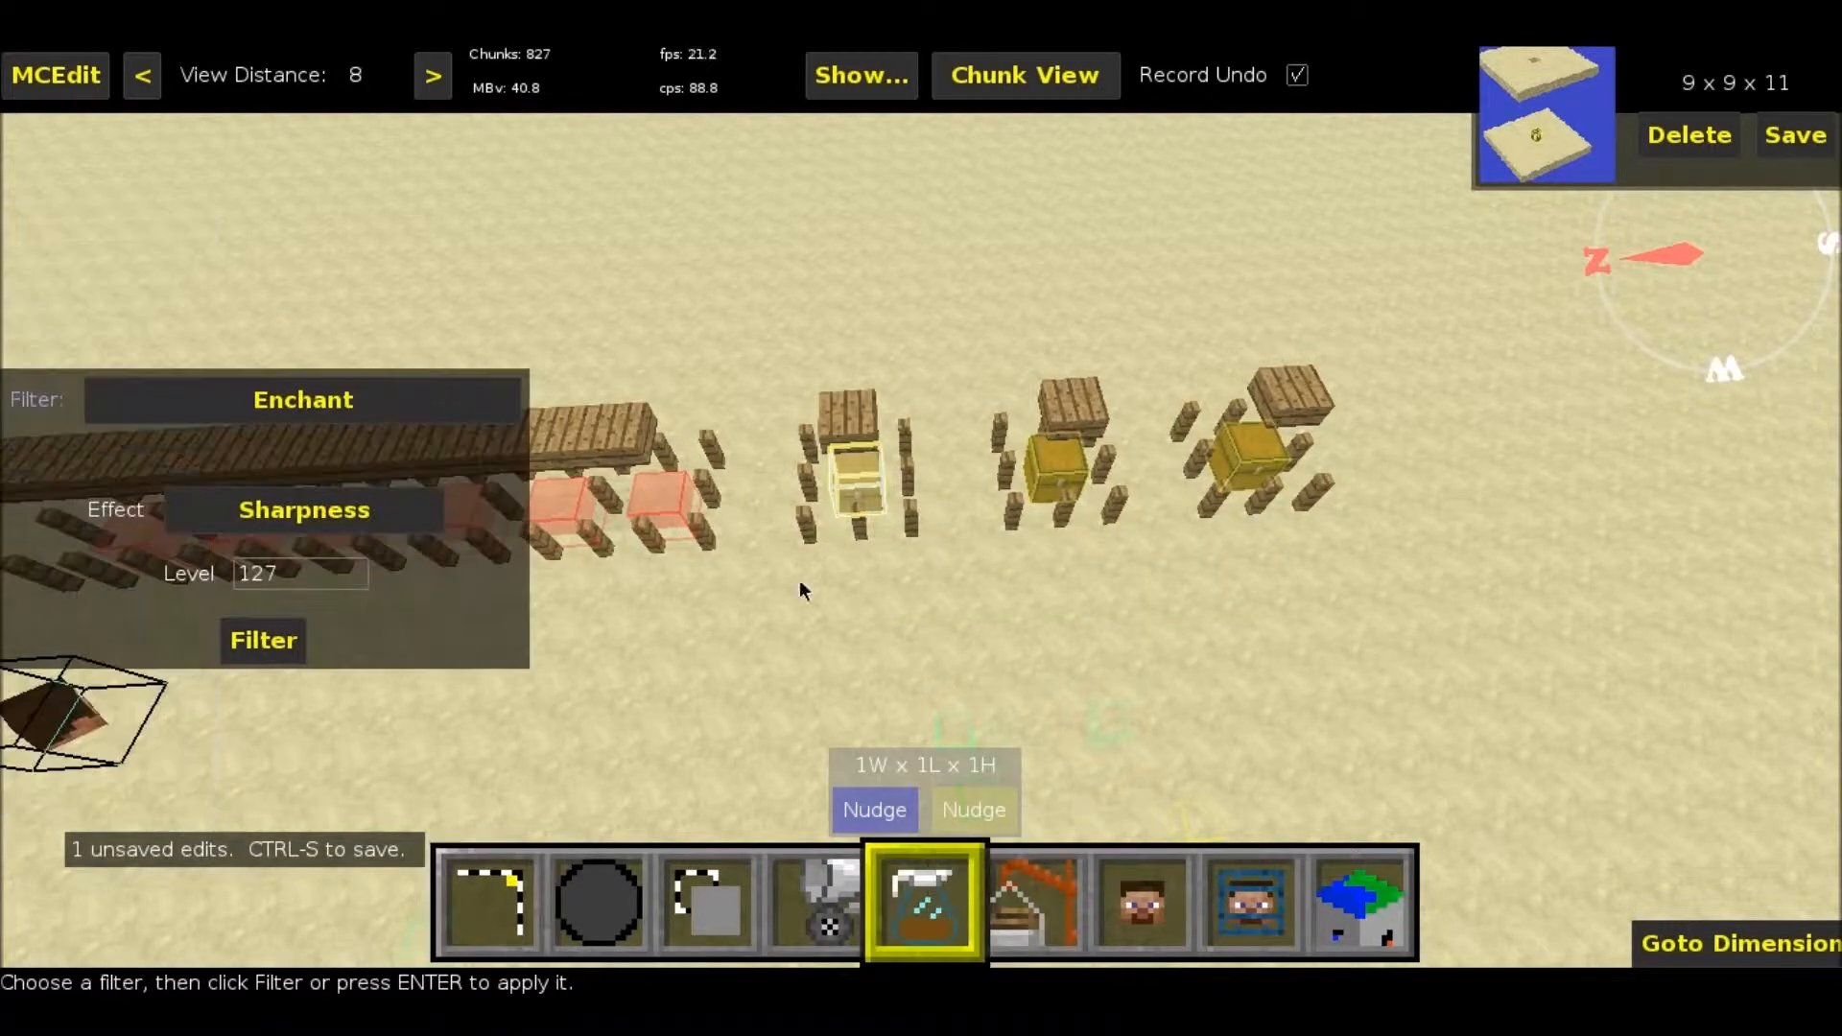
pyautogui.click(402, 404)
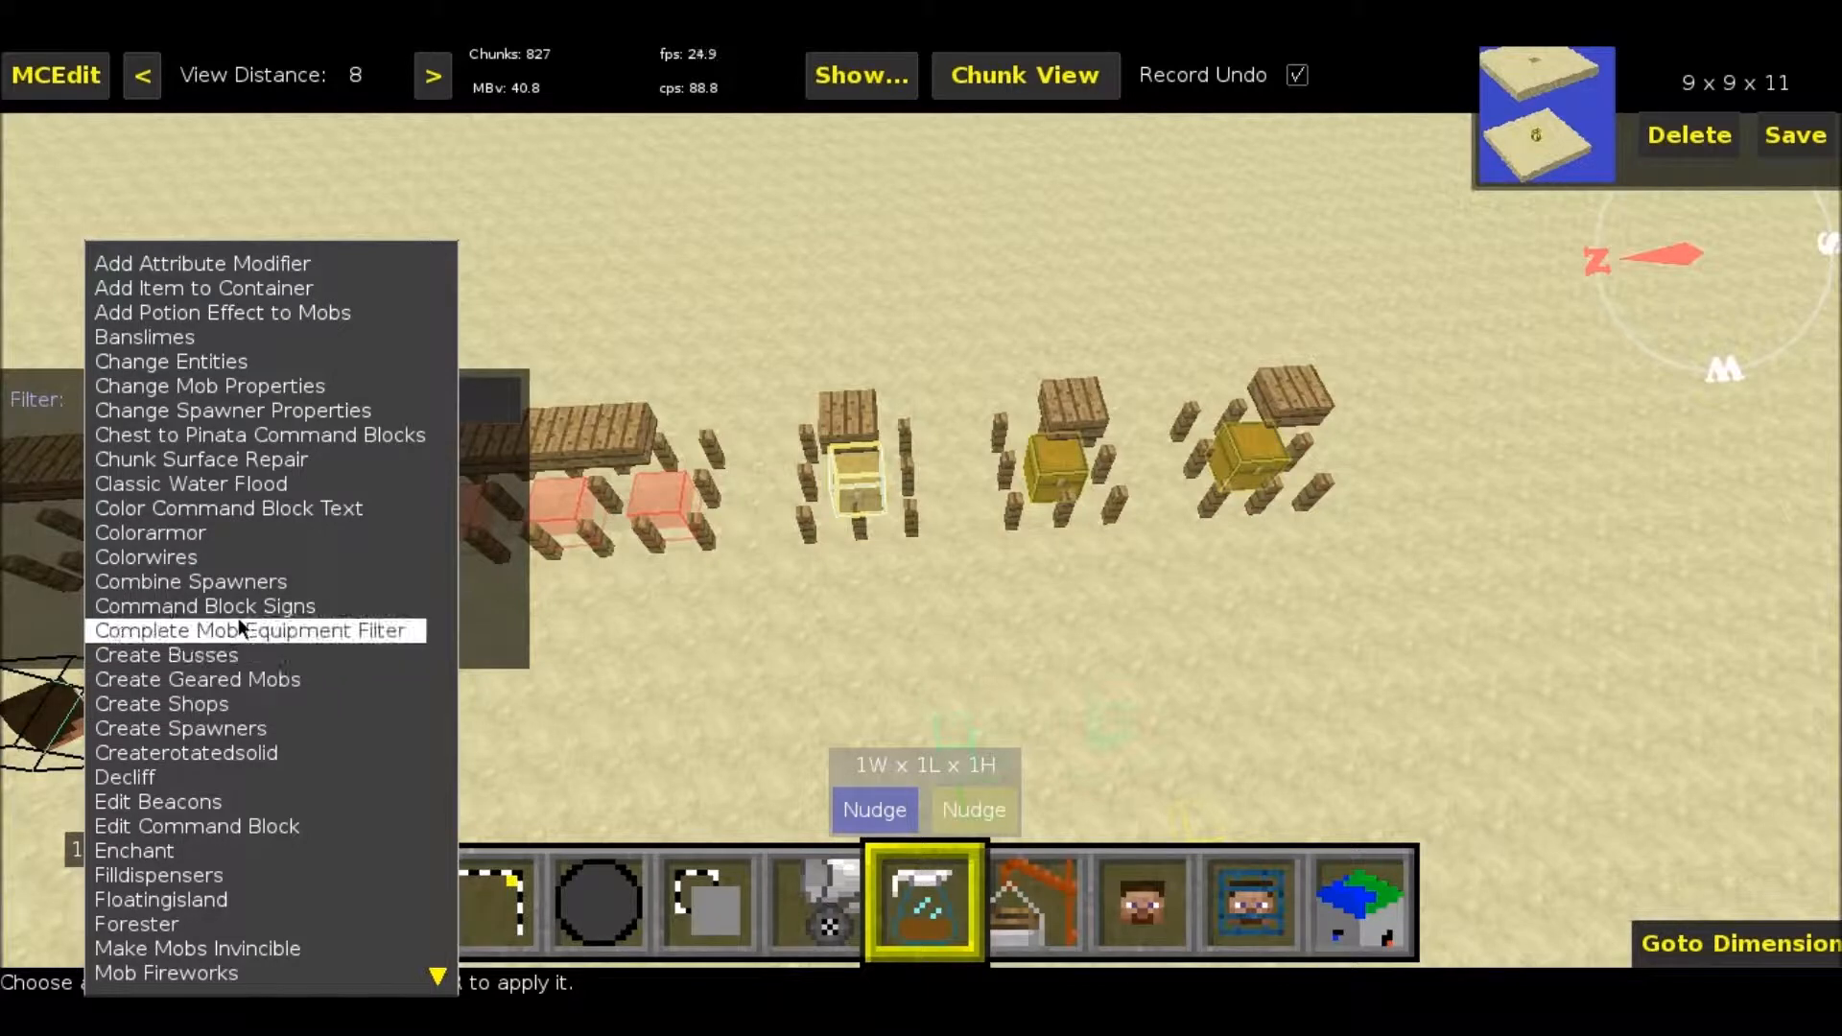
pyautogui.scroll(-5, 221, 804)
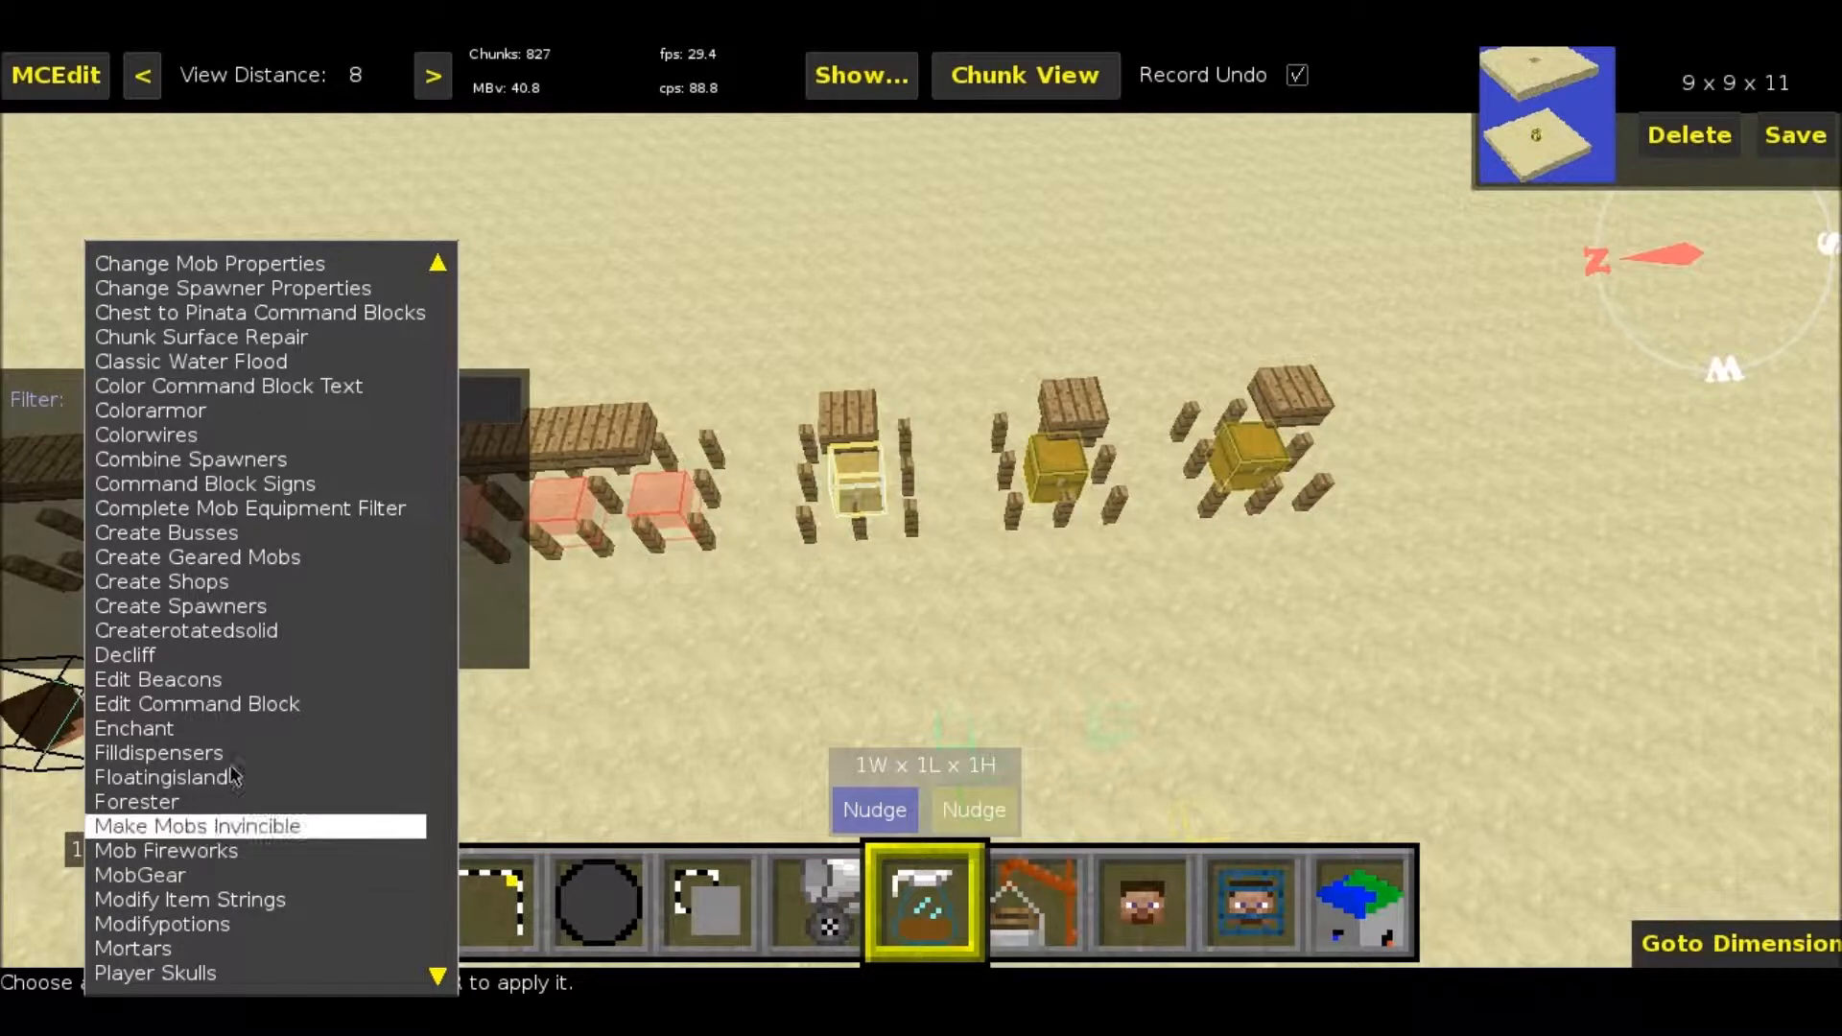
pyautogui.click(245, 557)
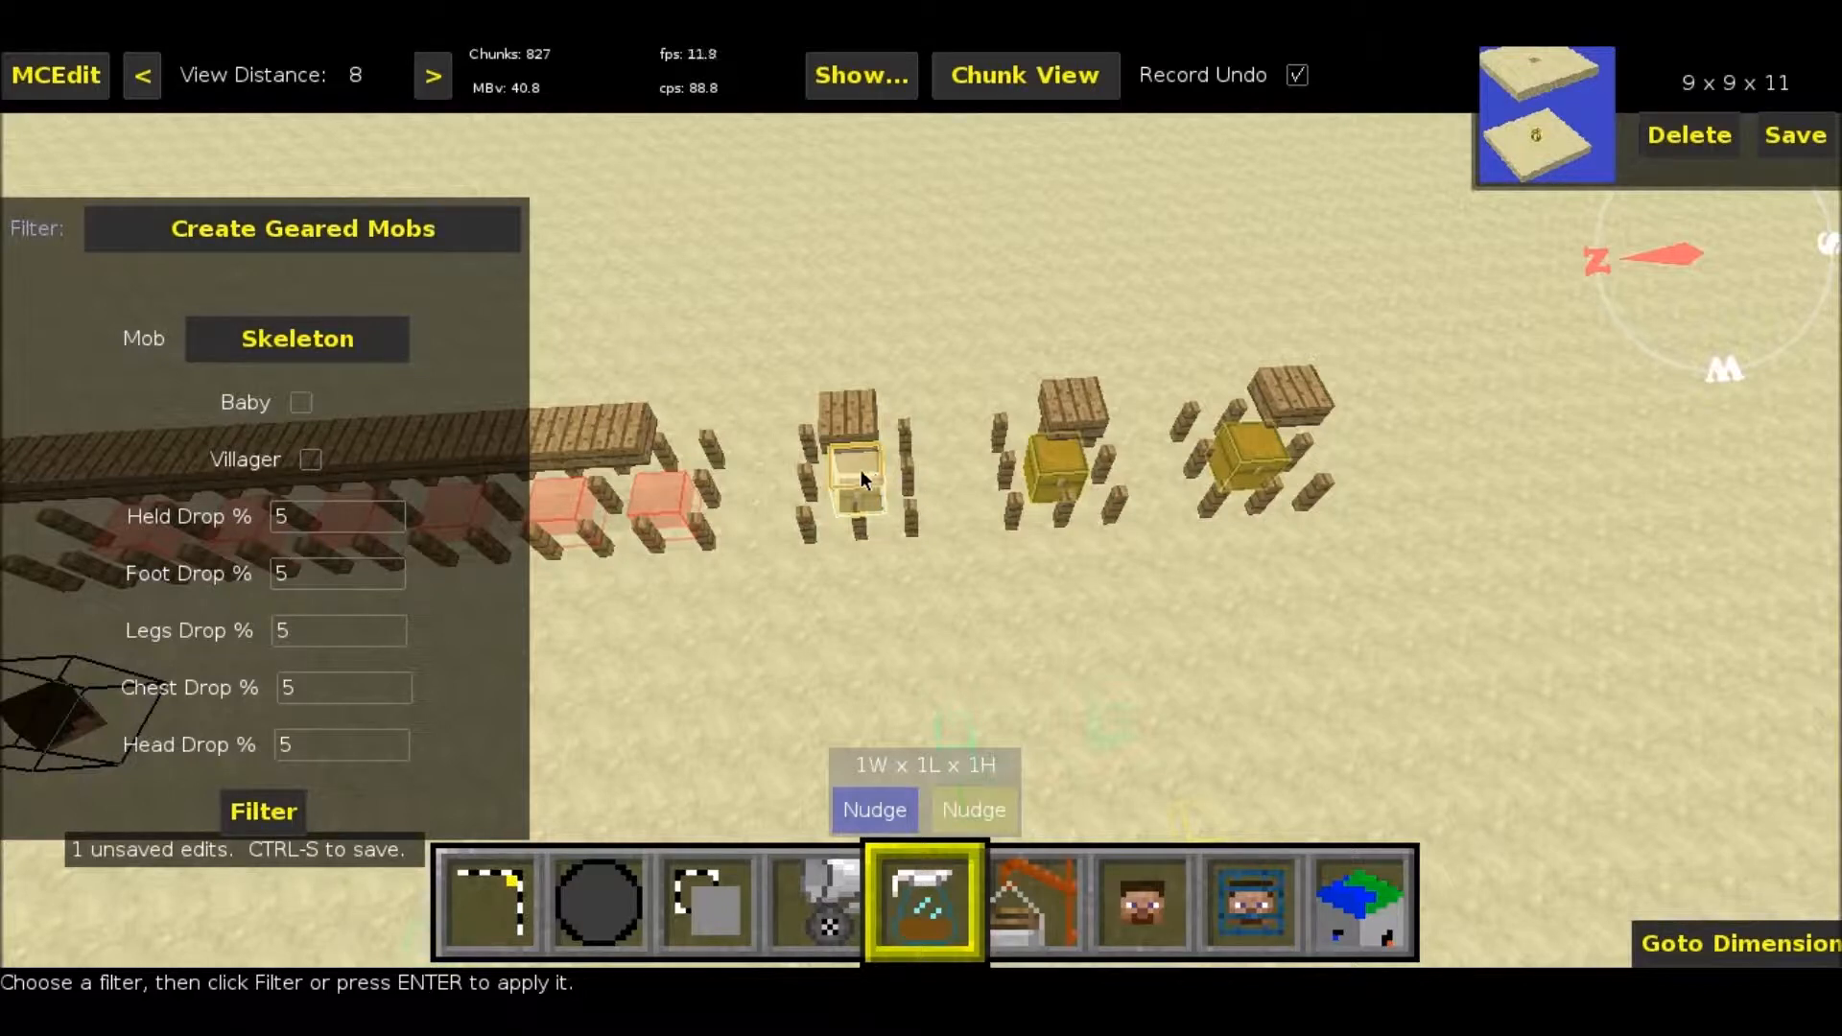
# - Set the filter's mob to PigZombie and enable the Villager option
pyautogui.click(282, 341)
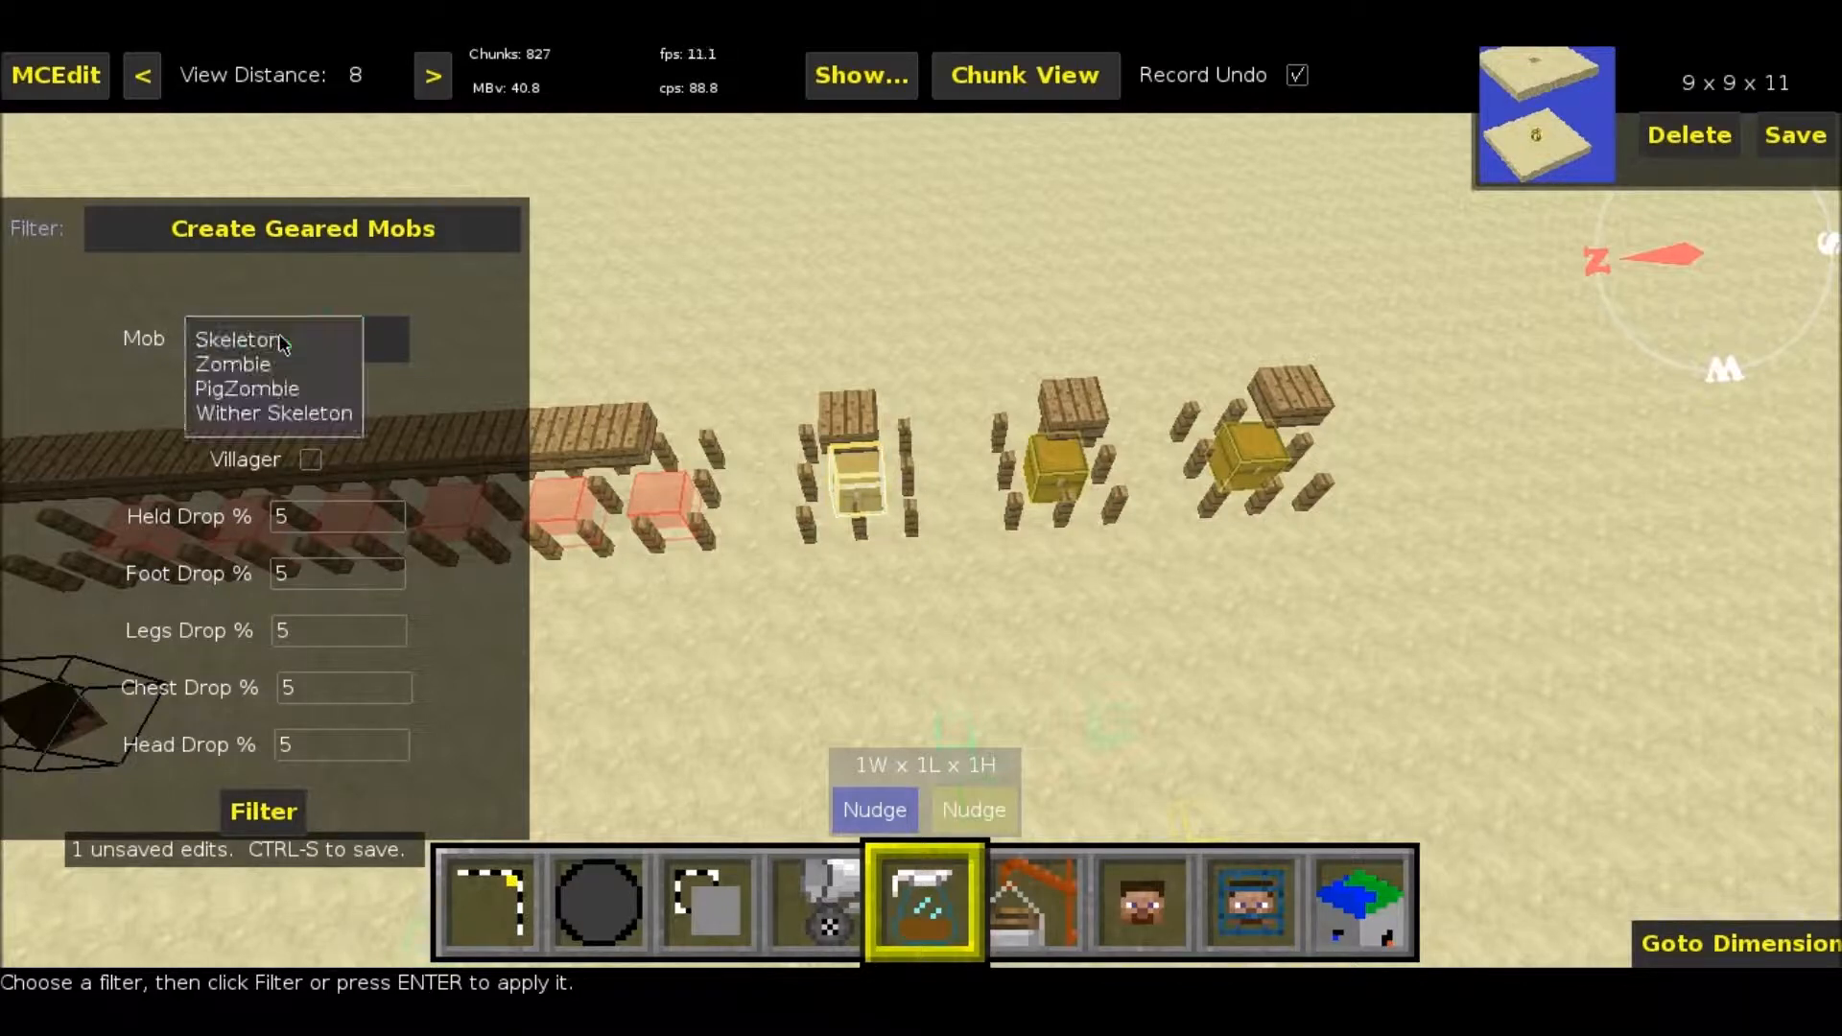
pyautogui.click(278, 384)
pyautogui.click(310, 463)
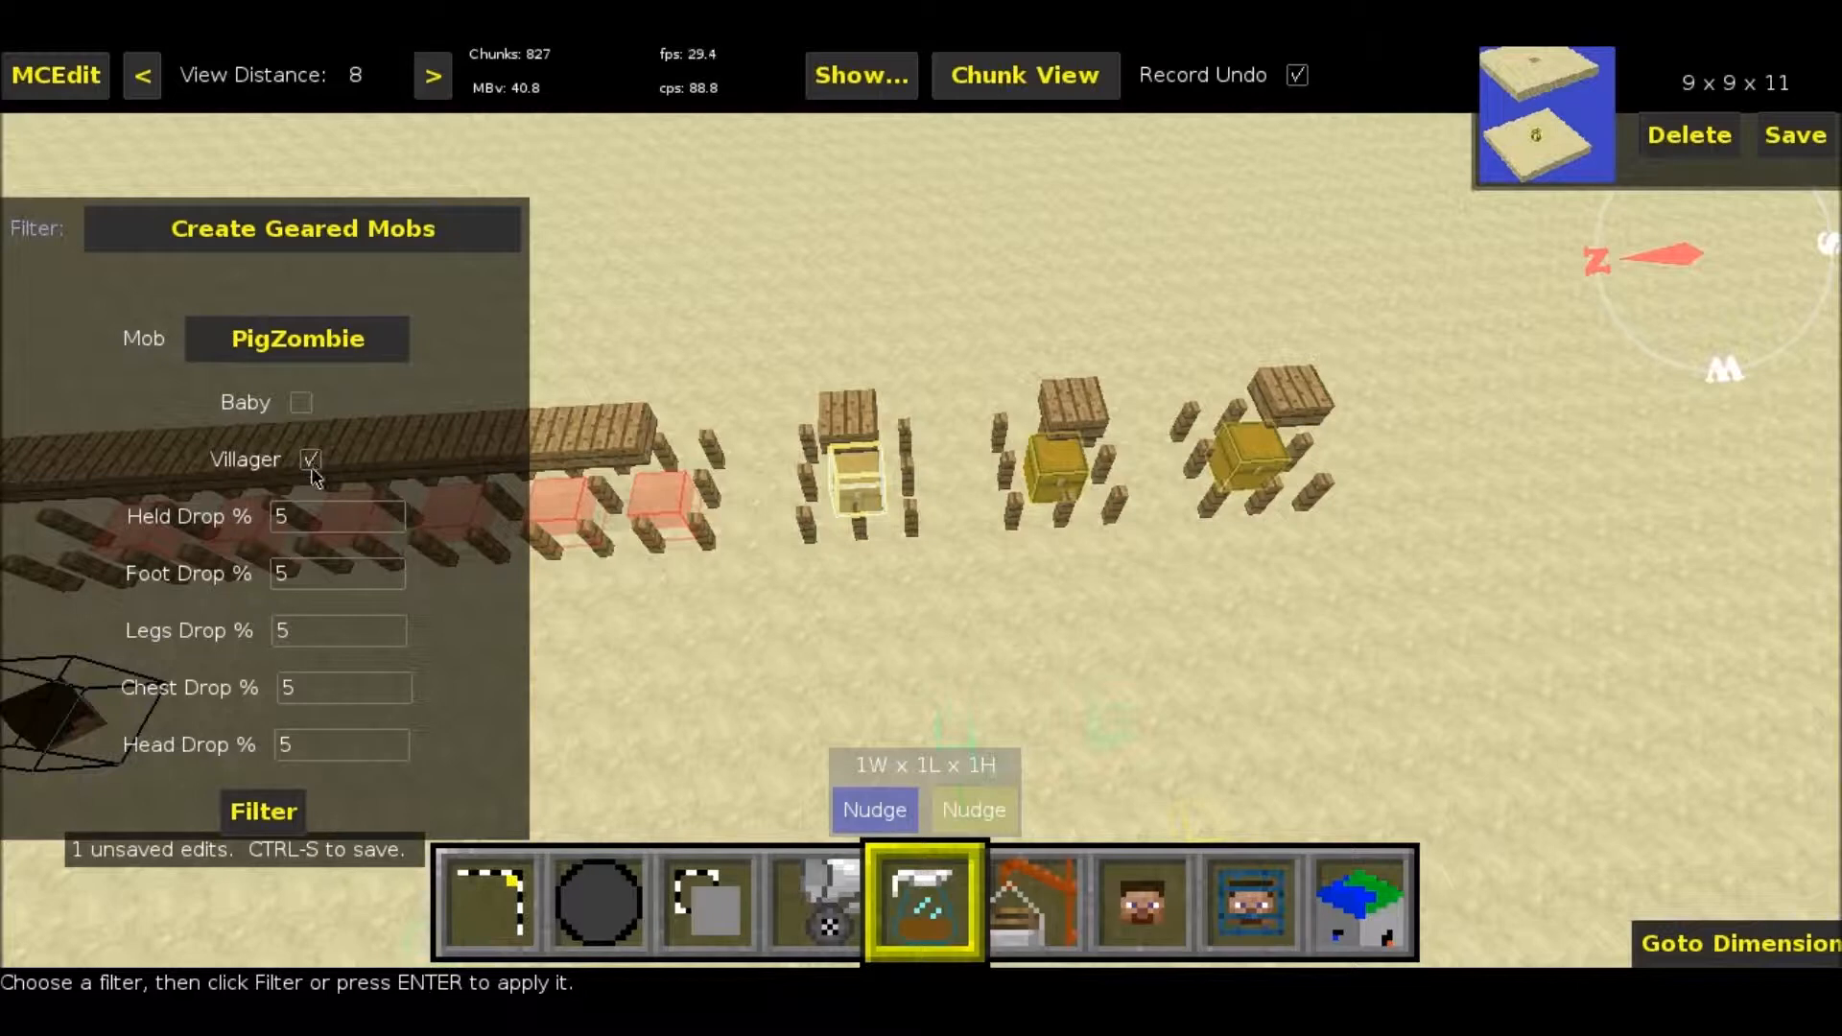
# - Set the held, foot, legs, chest and head drop chances to 100% and apply the filter to the selected chest
pyautogui.click(322, 522)
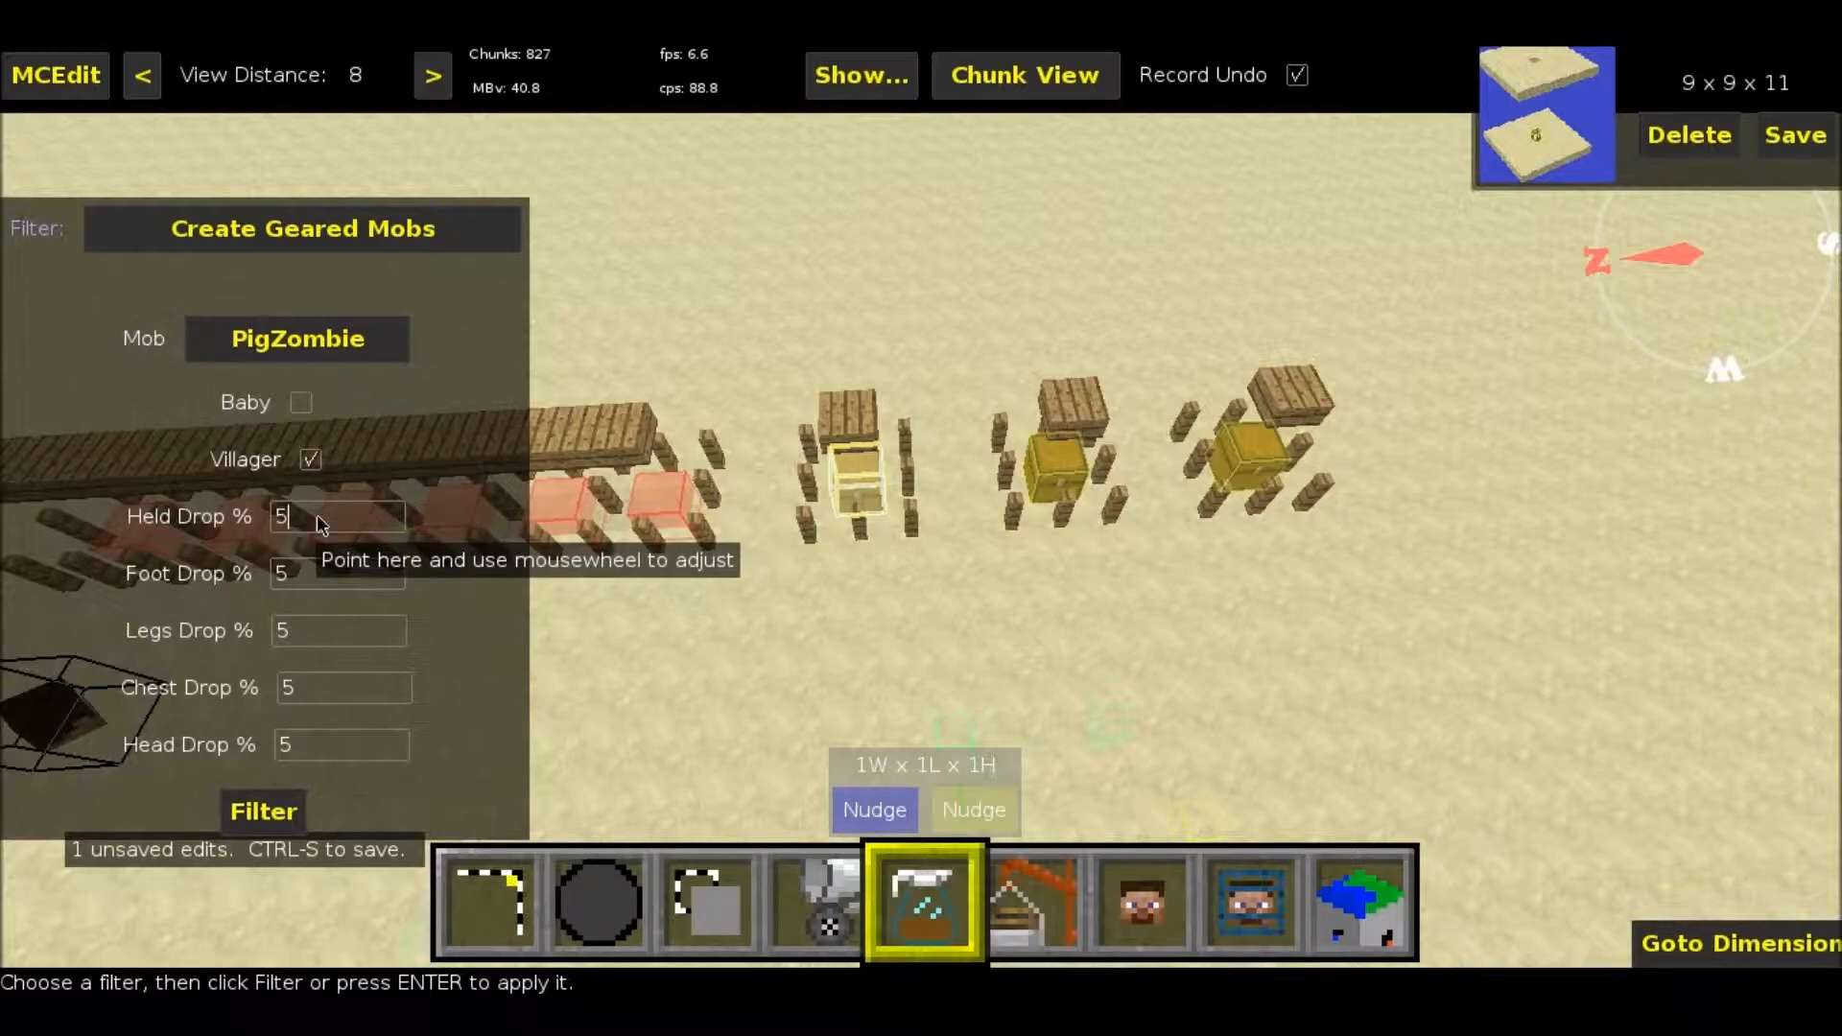
pyautogui.write('100')
pyautogui.press('BackSpace')
pyautogui.press('BackSpace')
pyautogui.press('Tab')
pyautogui.write('100')
pyautogui.press('Tab')
pyautogui.write('100')
pyautogui.press('Tab')
pyautogui.write('100')
pyautogui.press('Tab')
pyautogui.write('100')
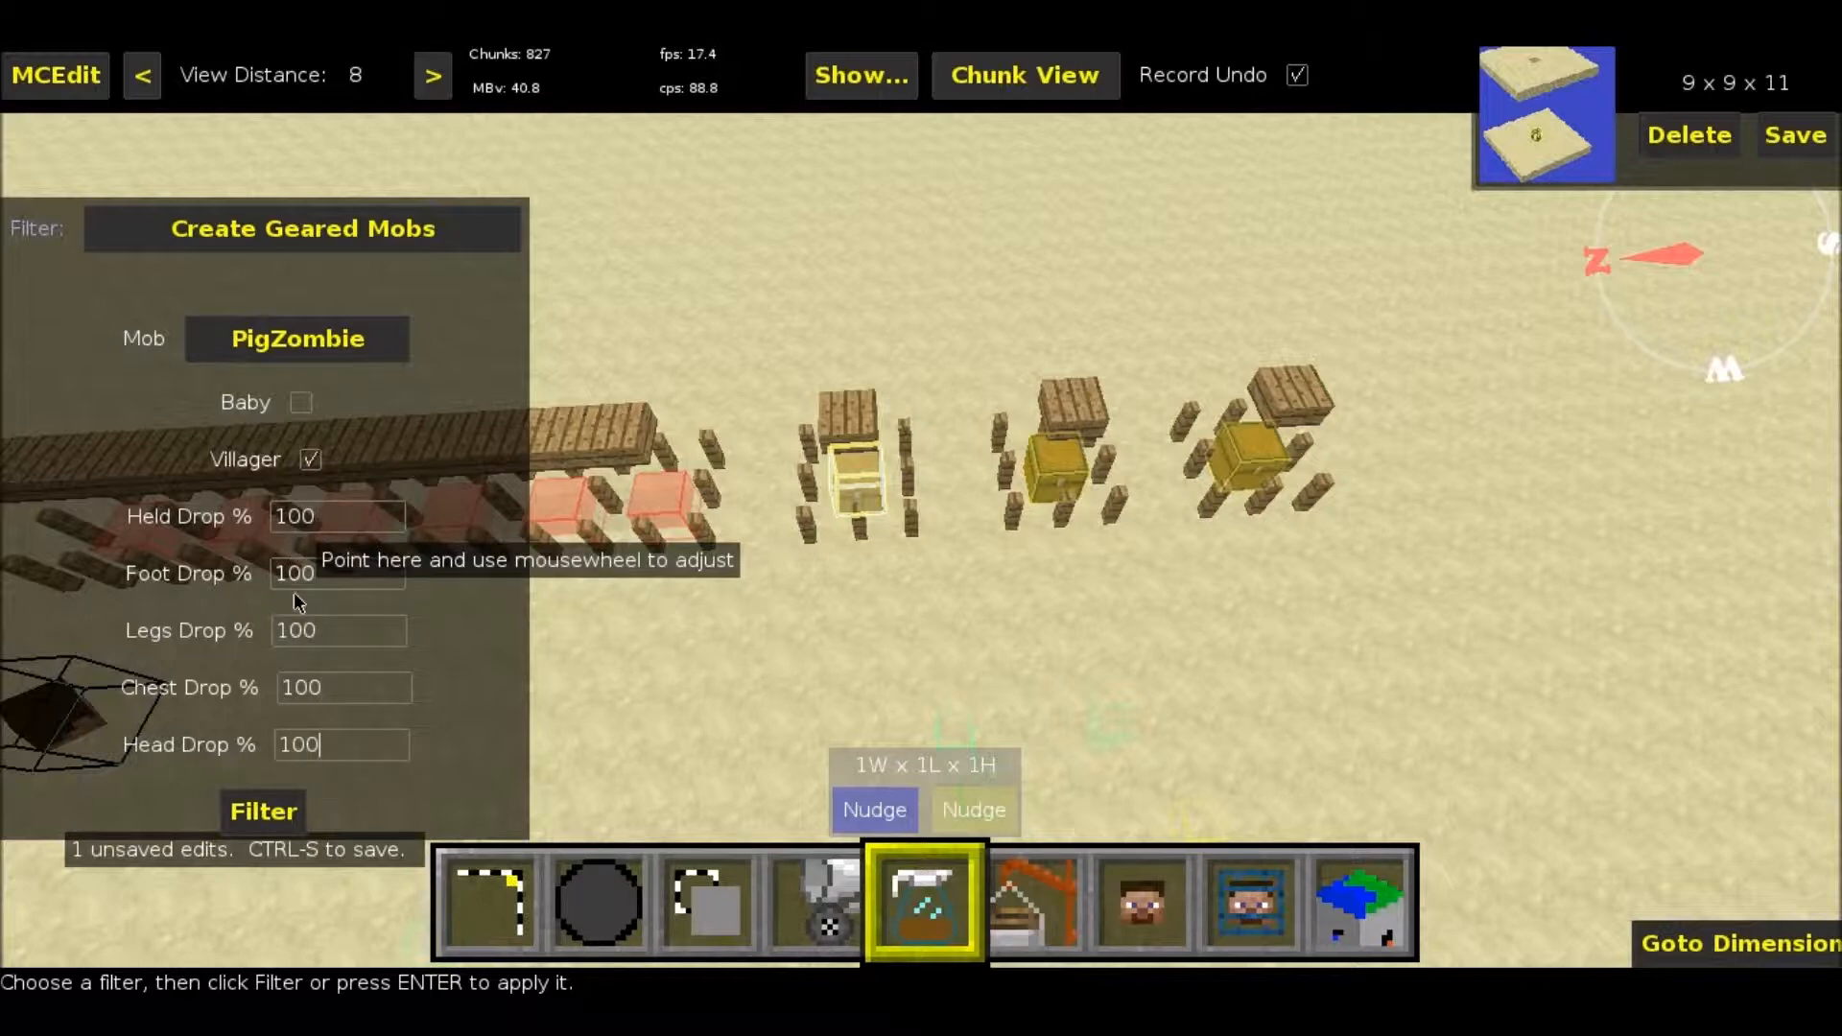
pyautogui.click(277, 806)
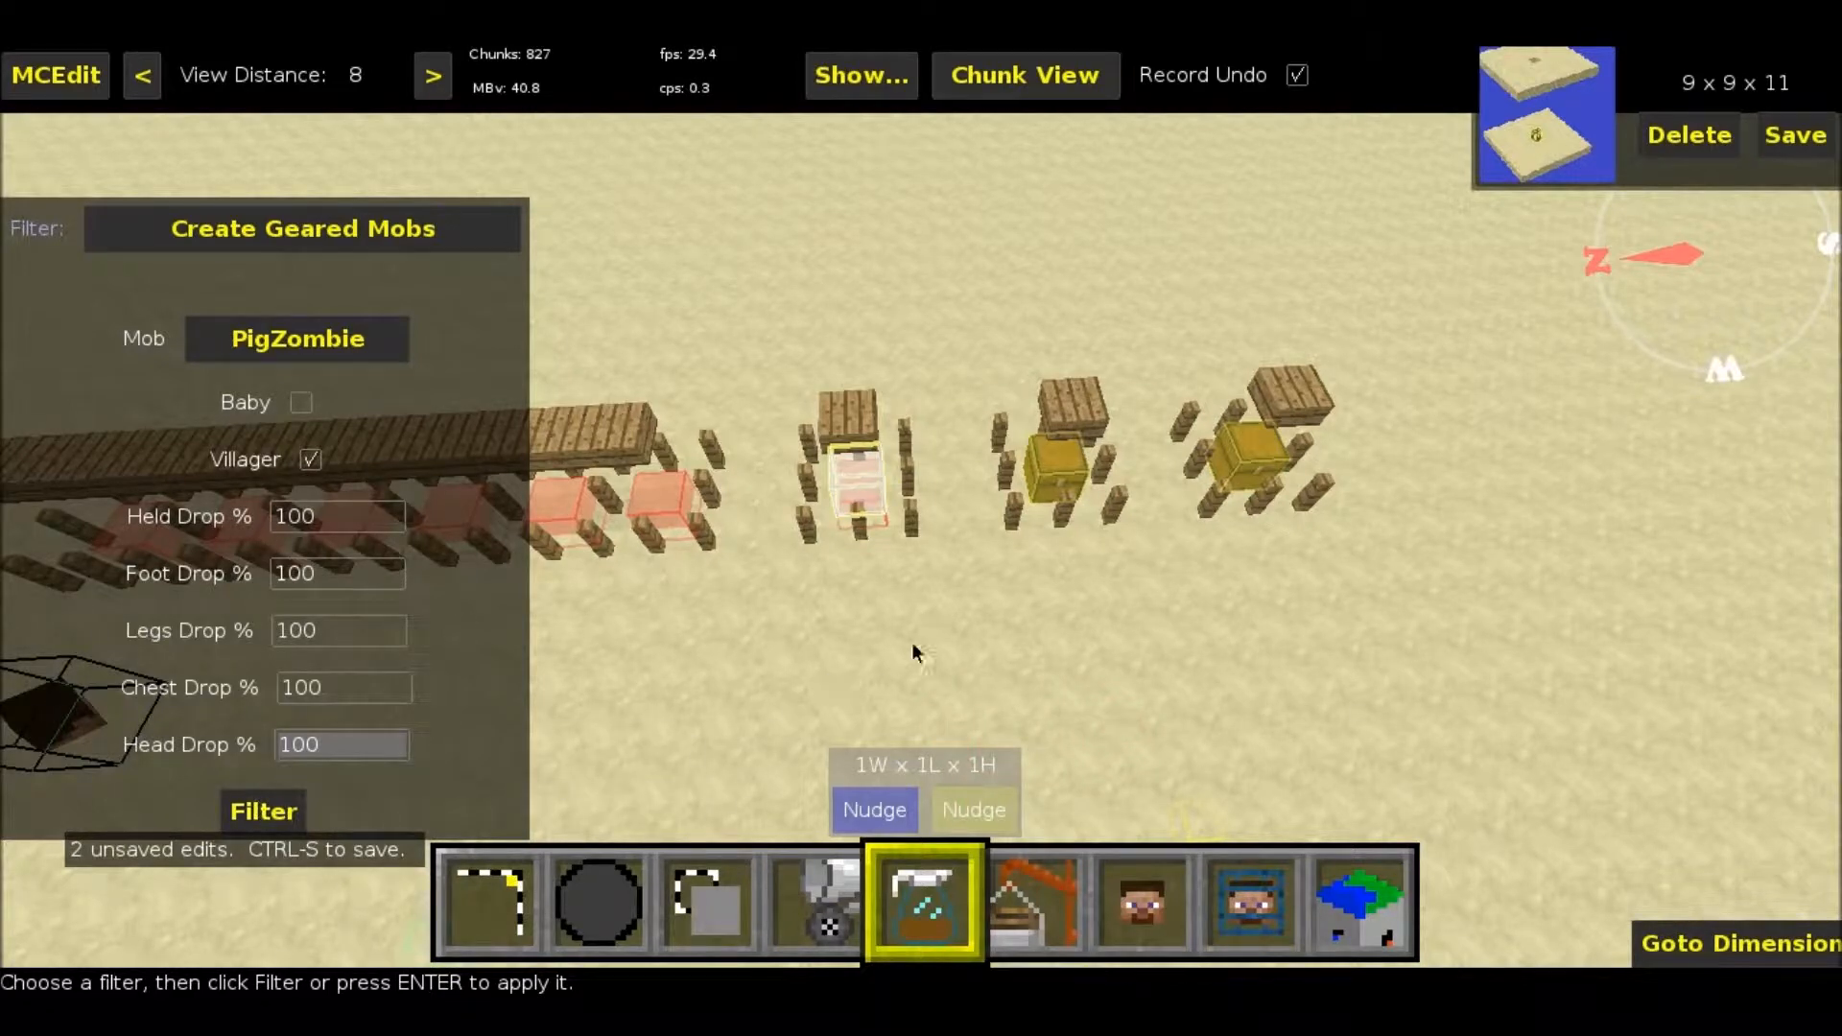
# - Check the contents of the next chest in the row and convert it with the Create Geared Mobs filter
pyautogui.click(491, 946)
pyautogui.doubleClick(1073, 459)
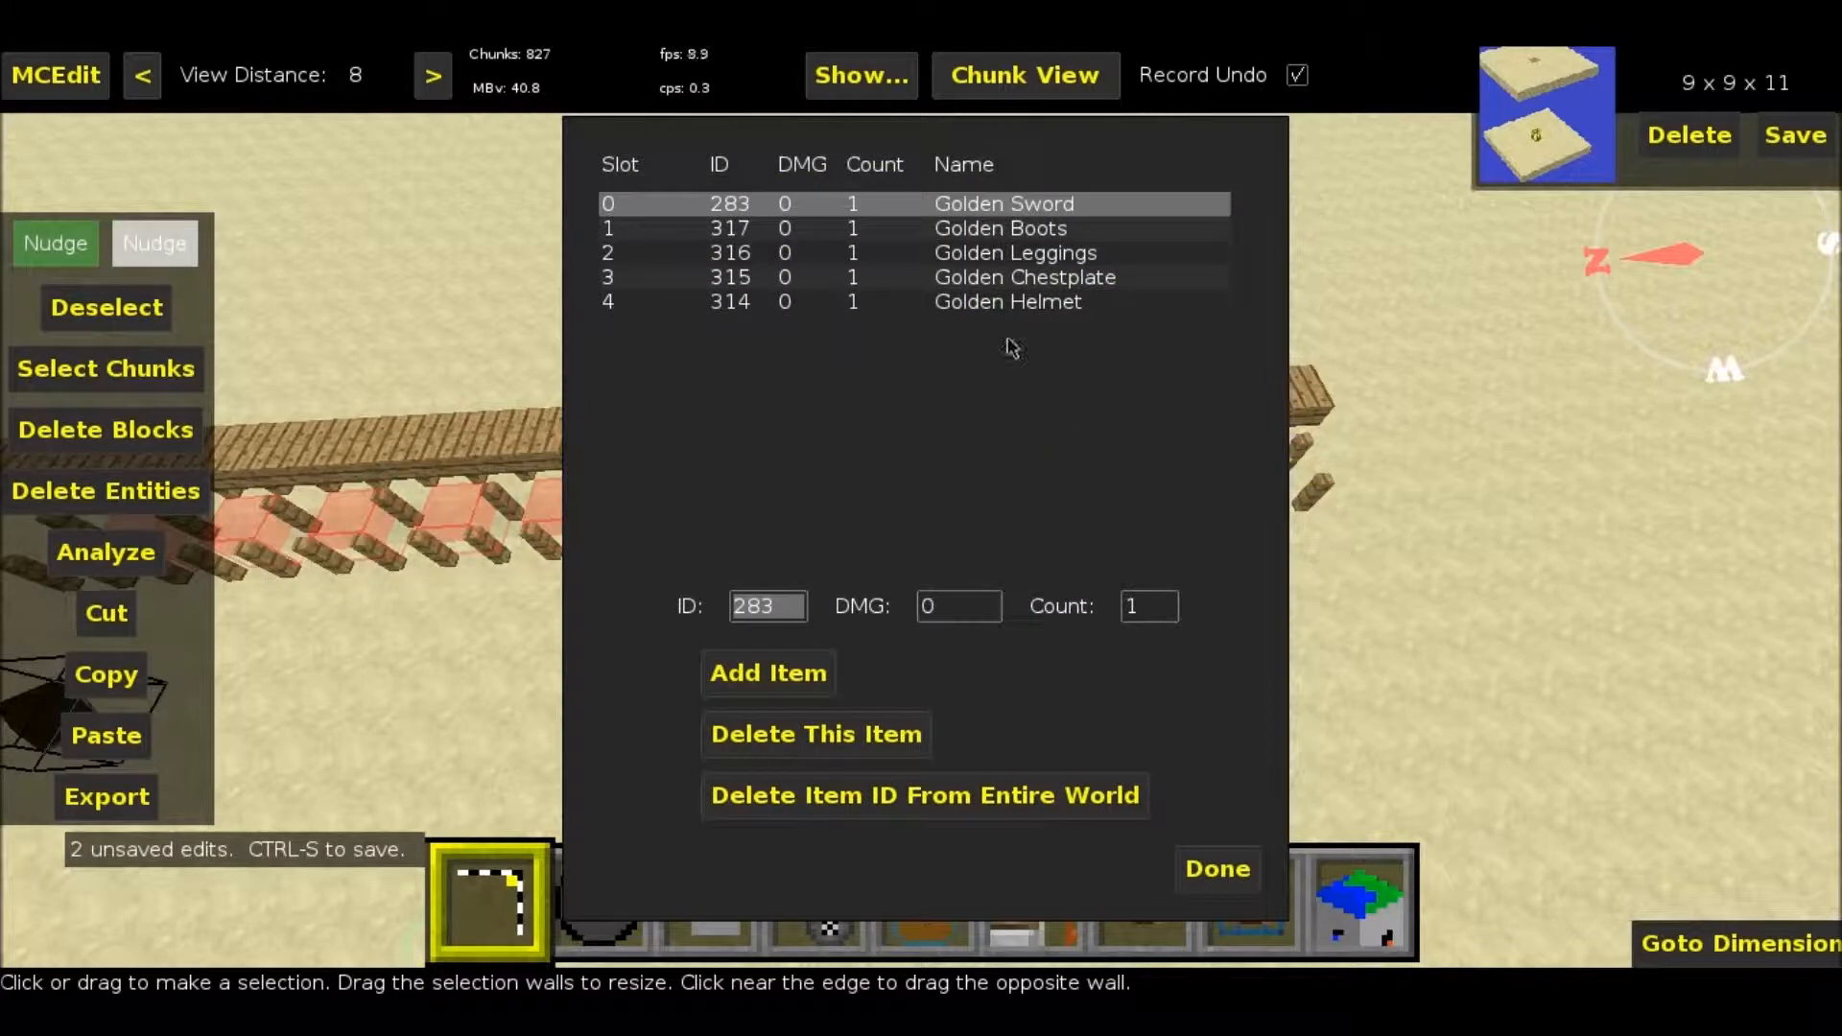
pyautogui.click(1219, 869)
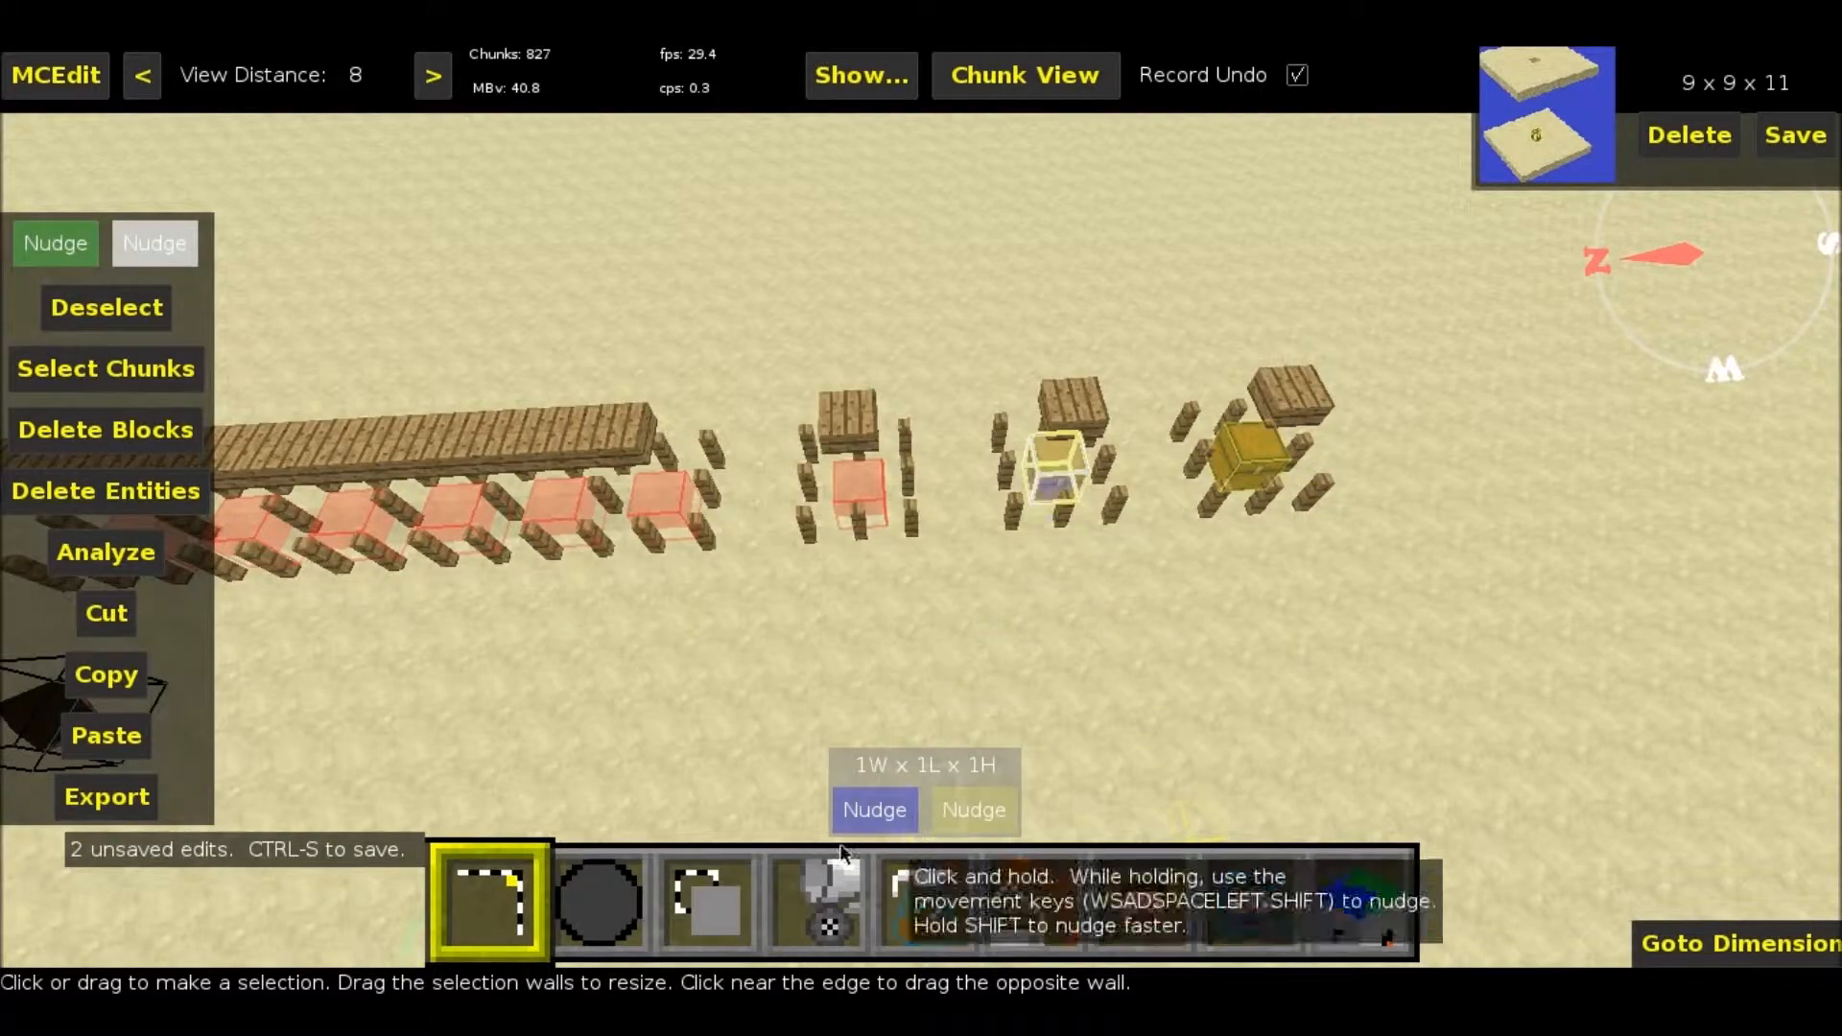
pyautogui.click(919, 922)
pyautogui.click(330, 340)
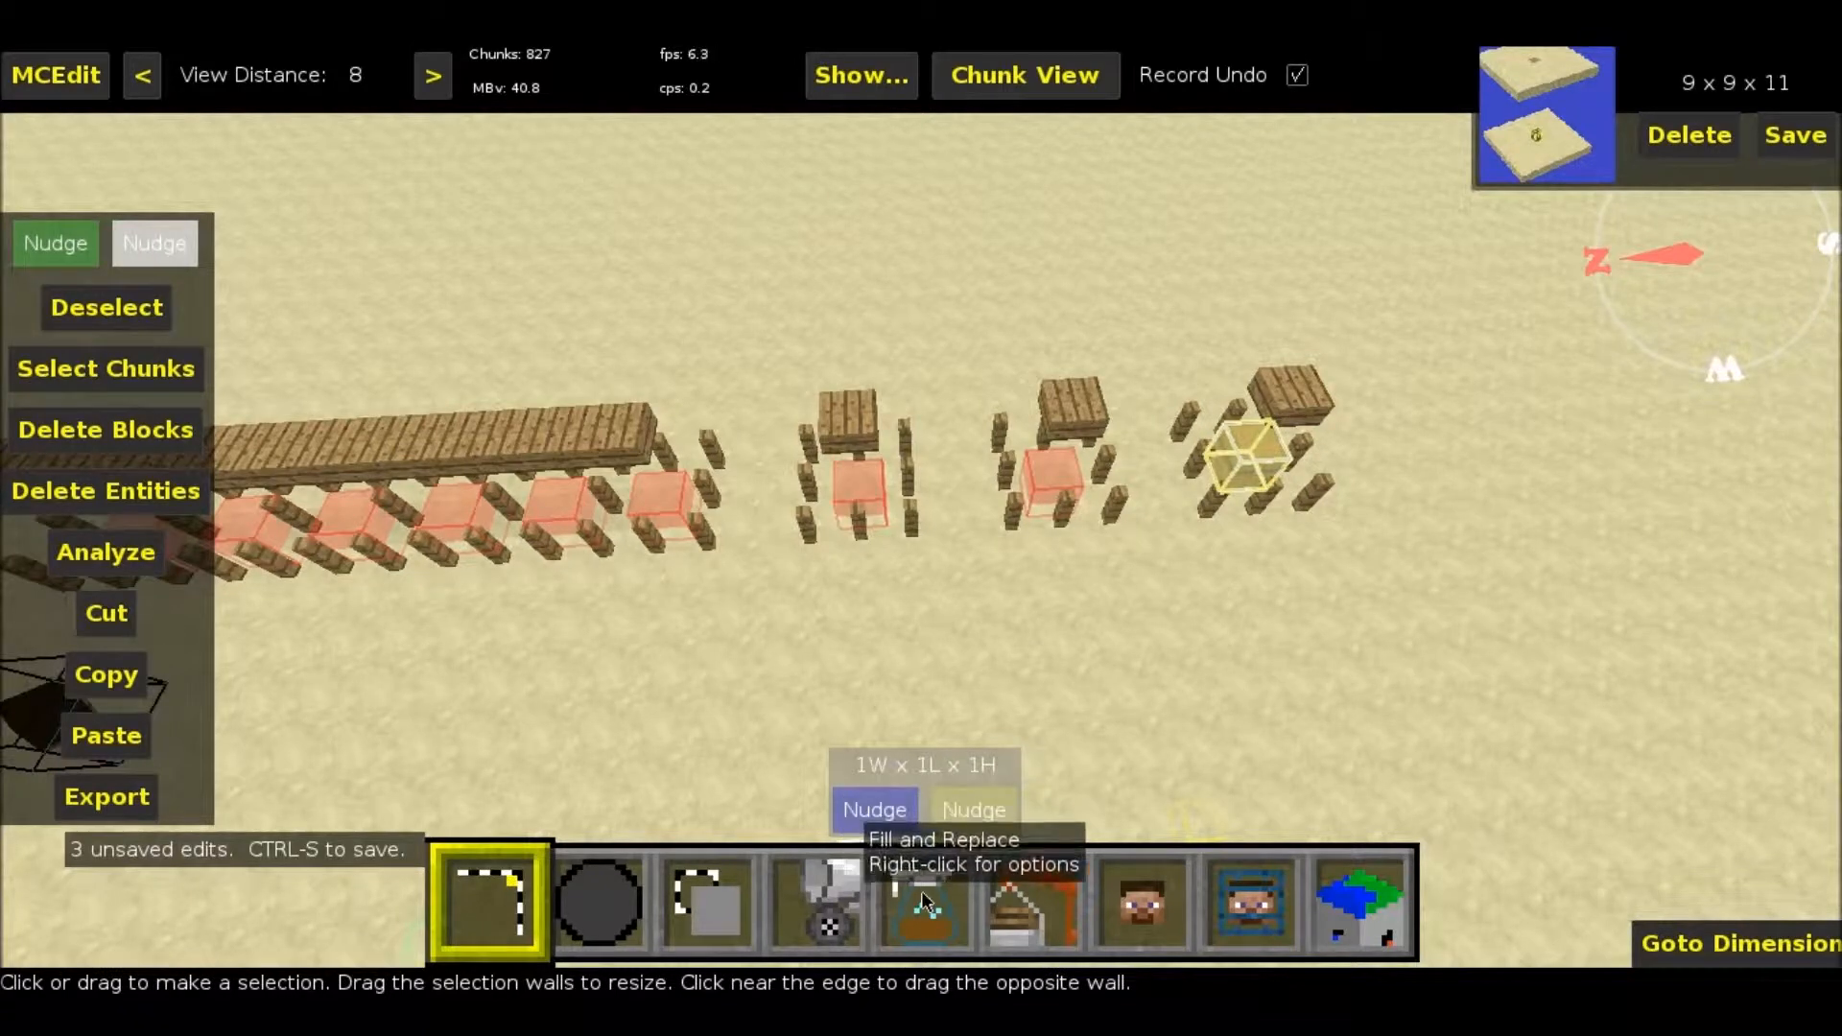
# - Convert the last chest in the row with the Create Geared Mobs filter using Skeleton as the mob, and save the world
pyautogui.click(920, 897)
pyautogui.click(293, 340)
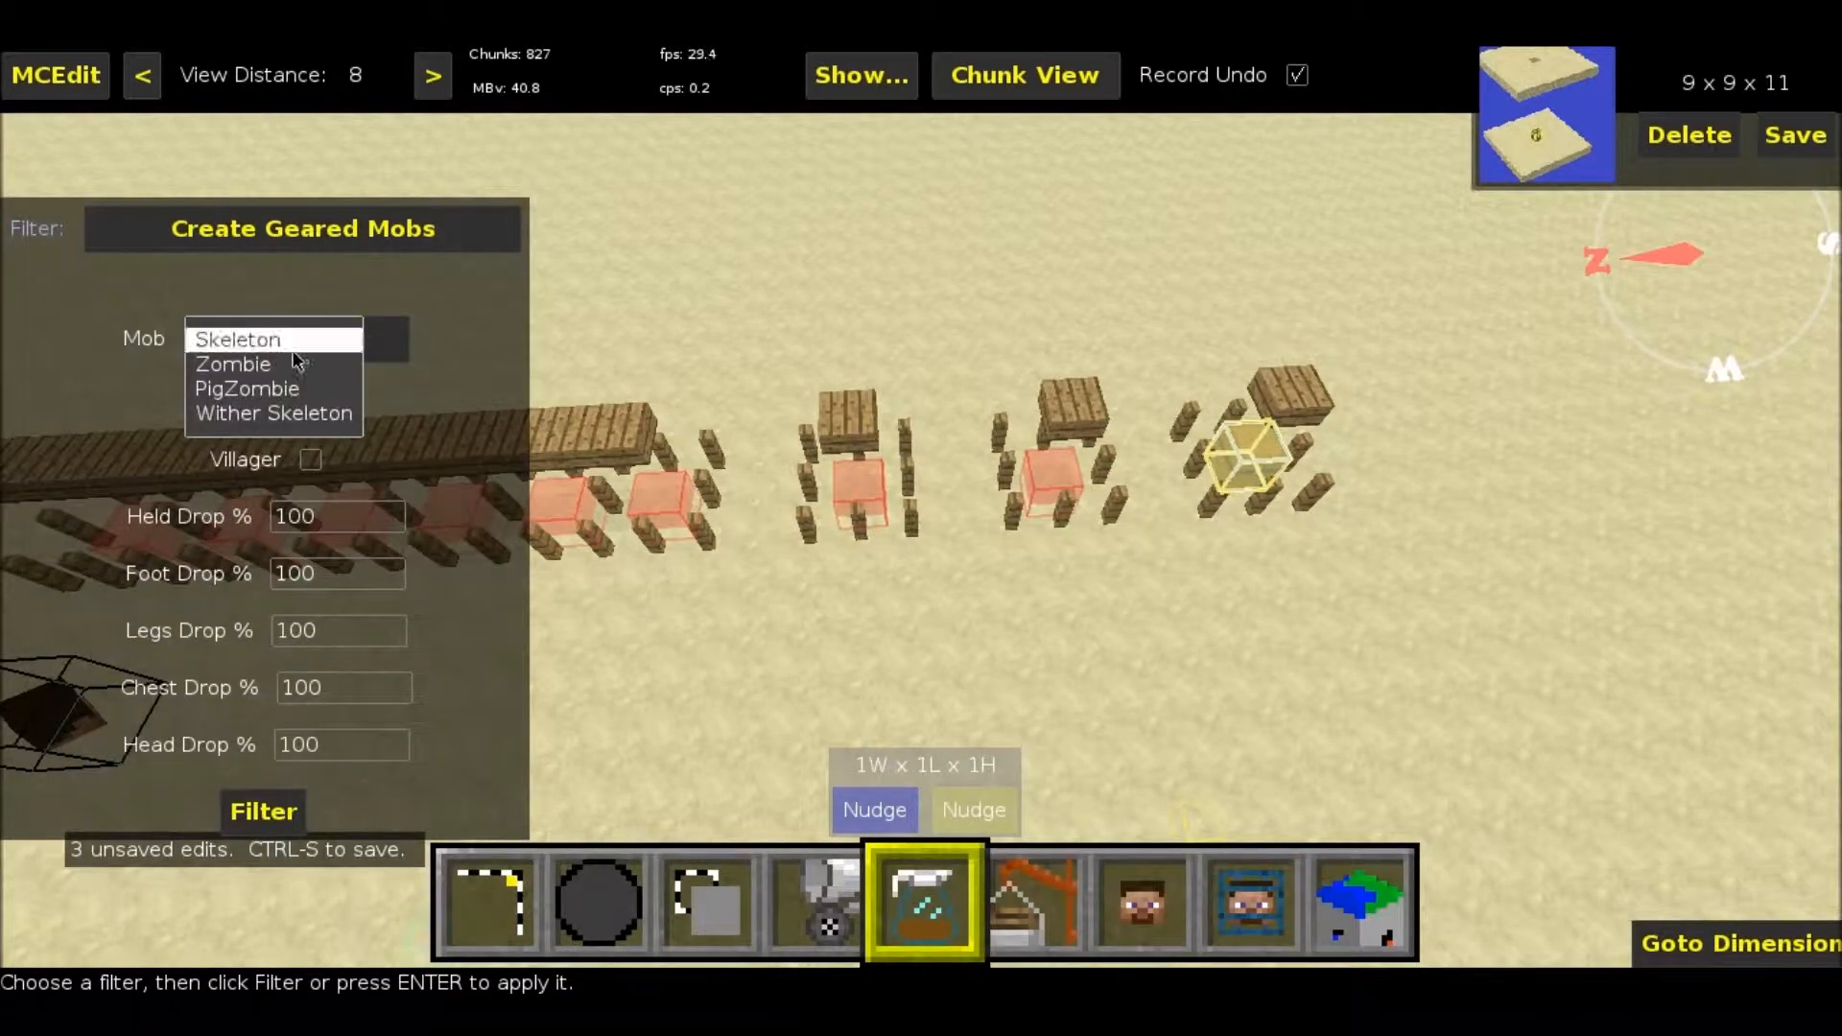
pyautogui.click(322, 341)
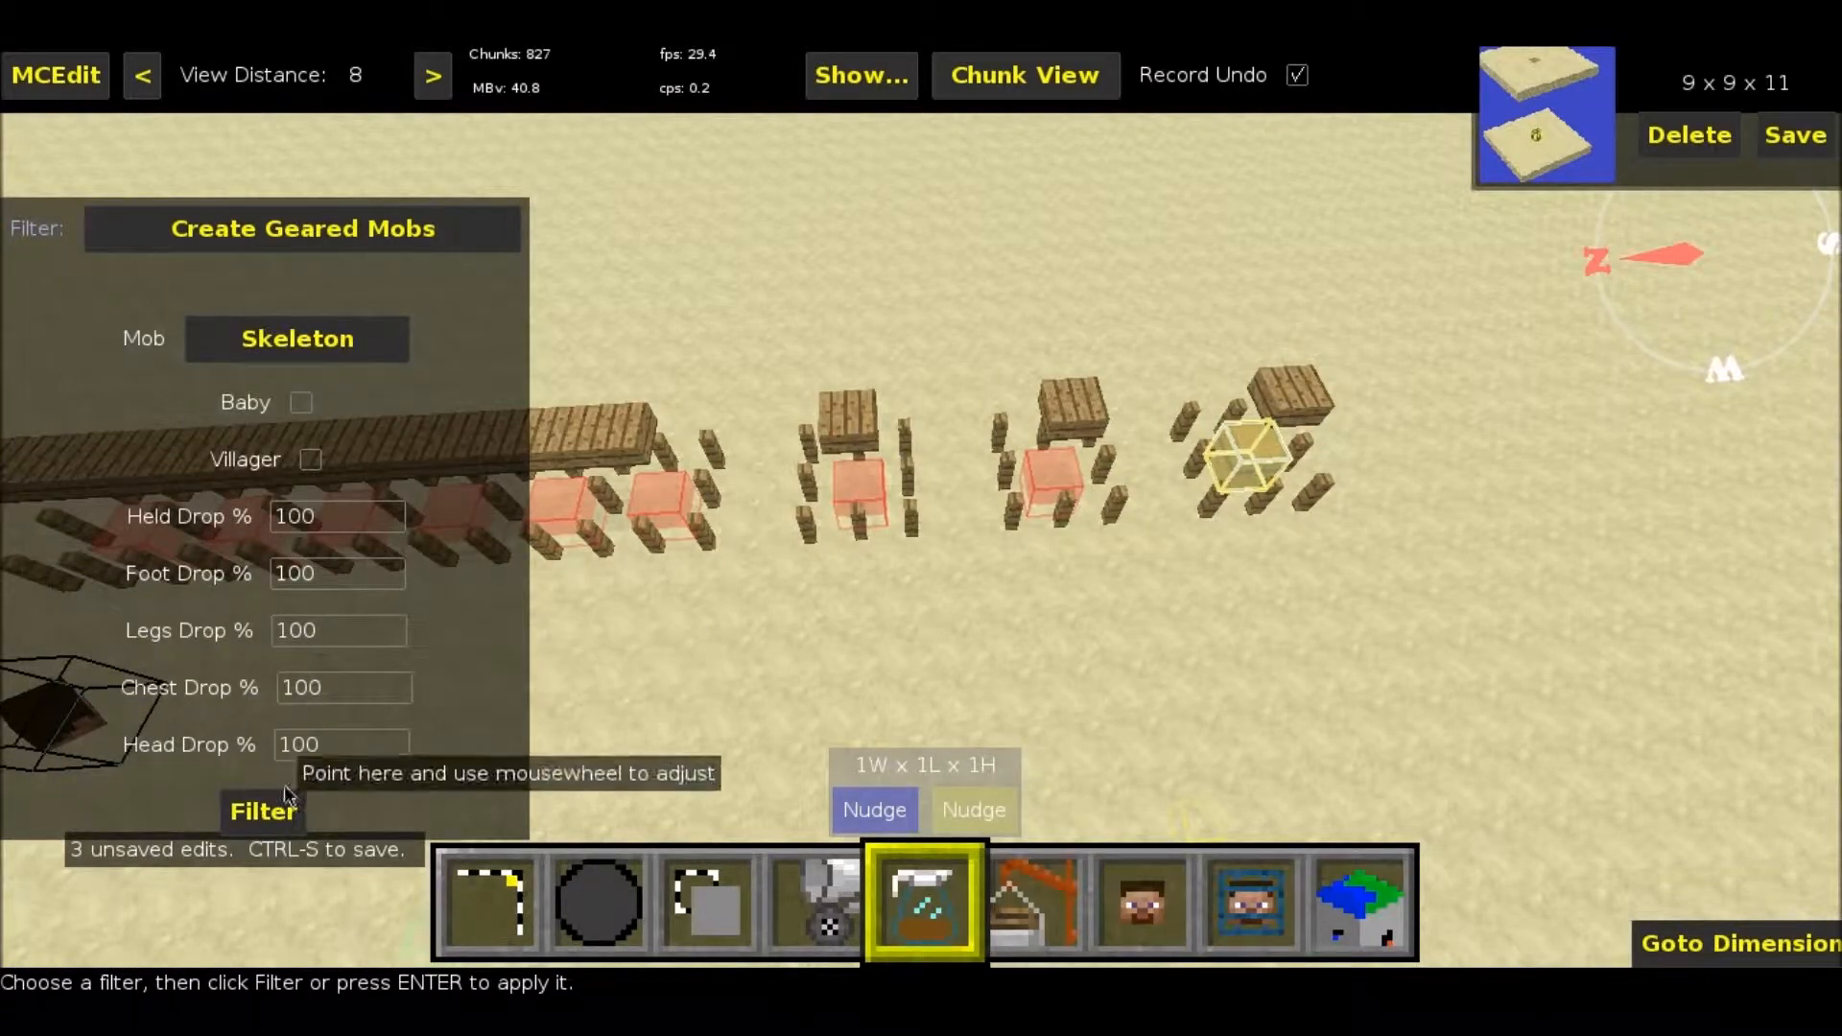
pyautogui.click(265, 813)
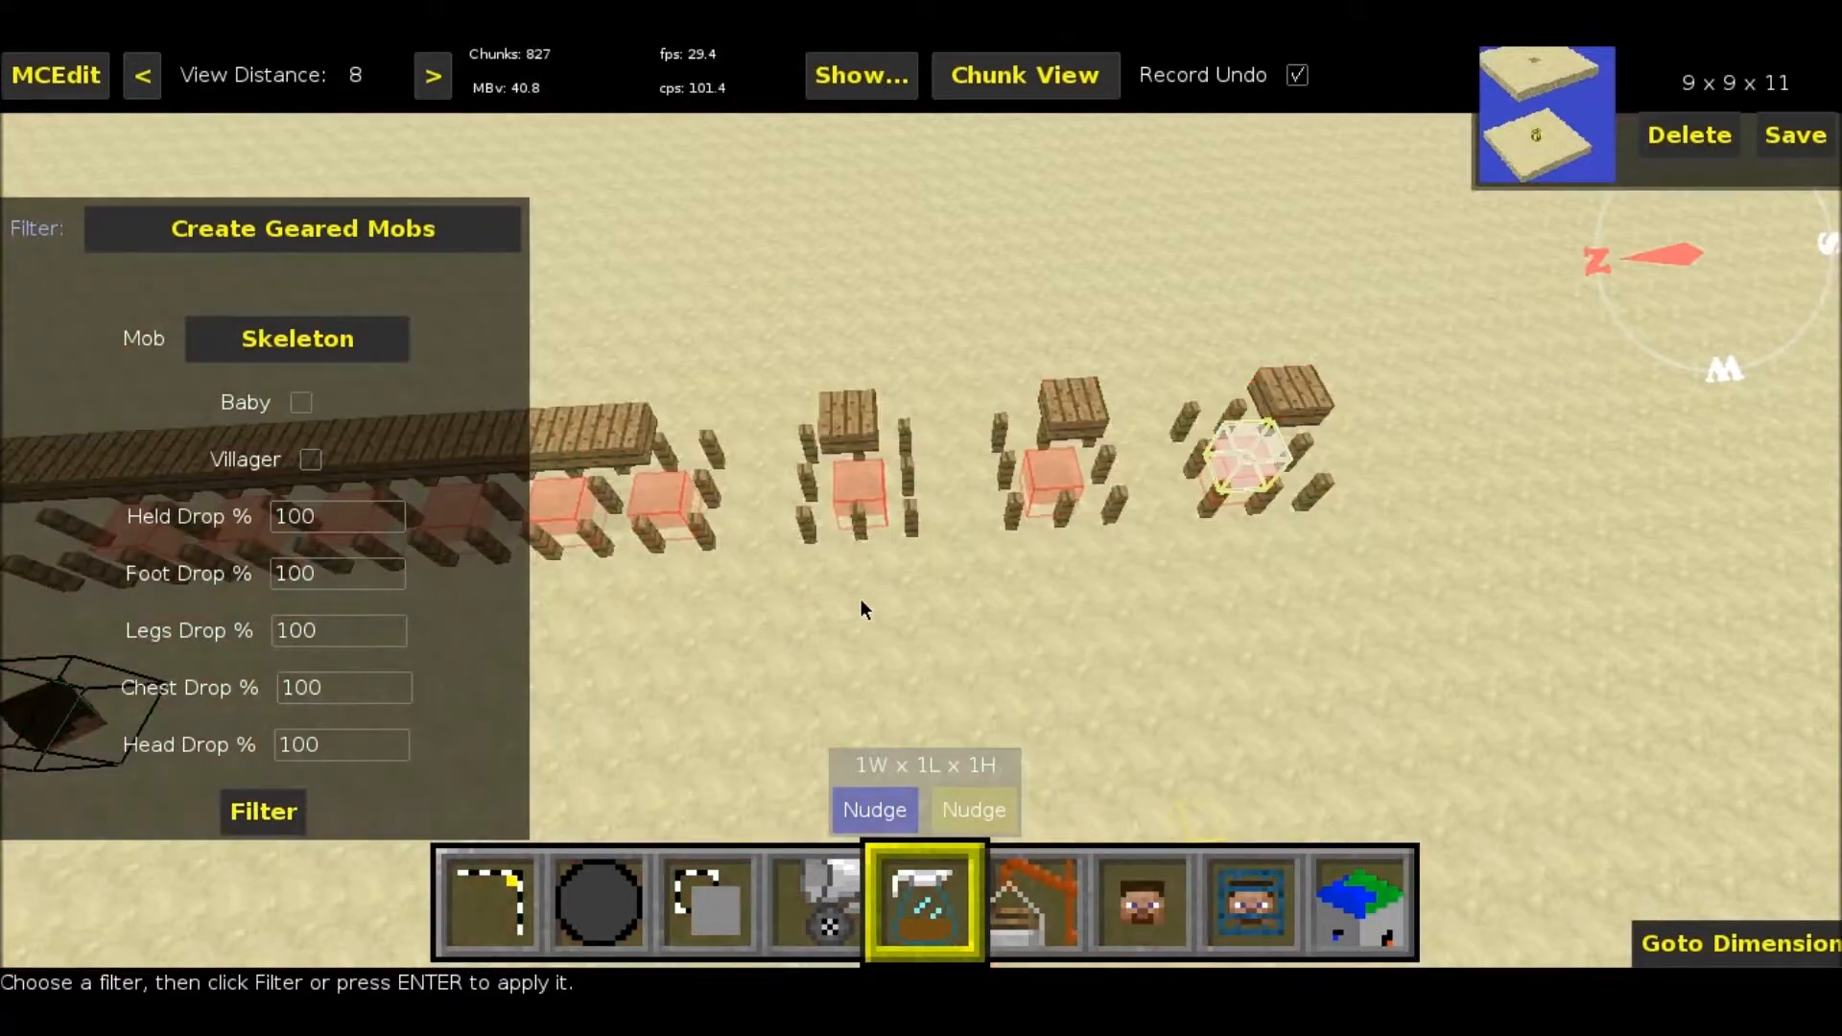
pyautogui.rightClick(861, 598)
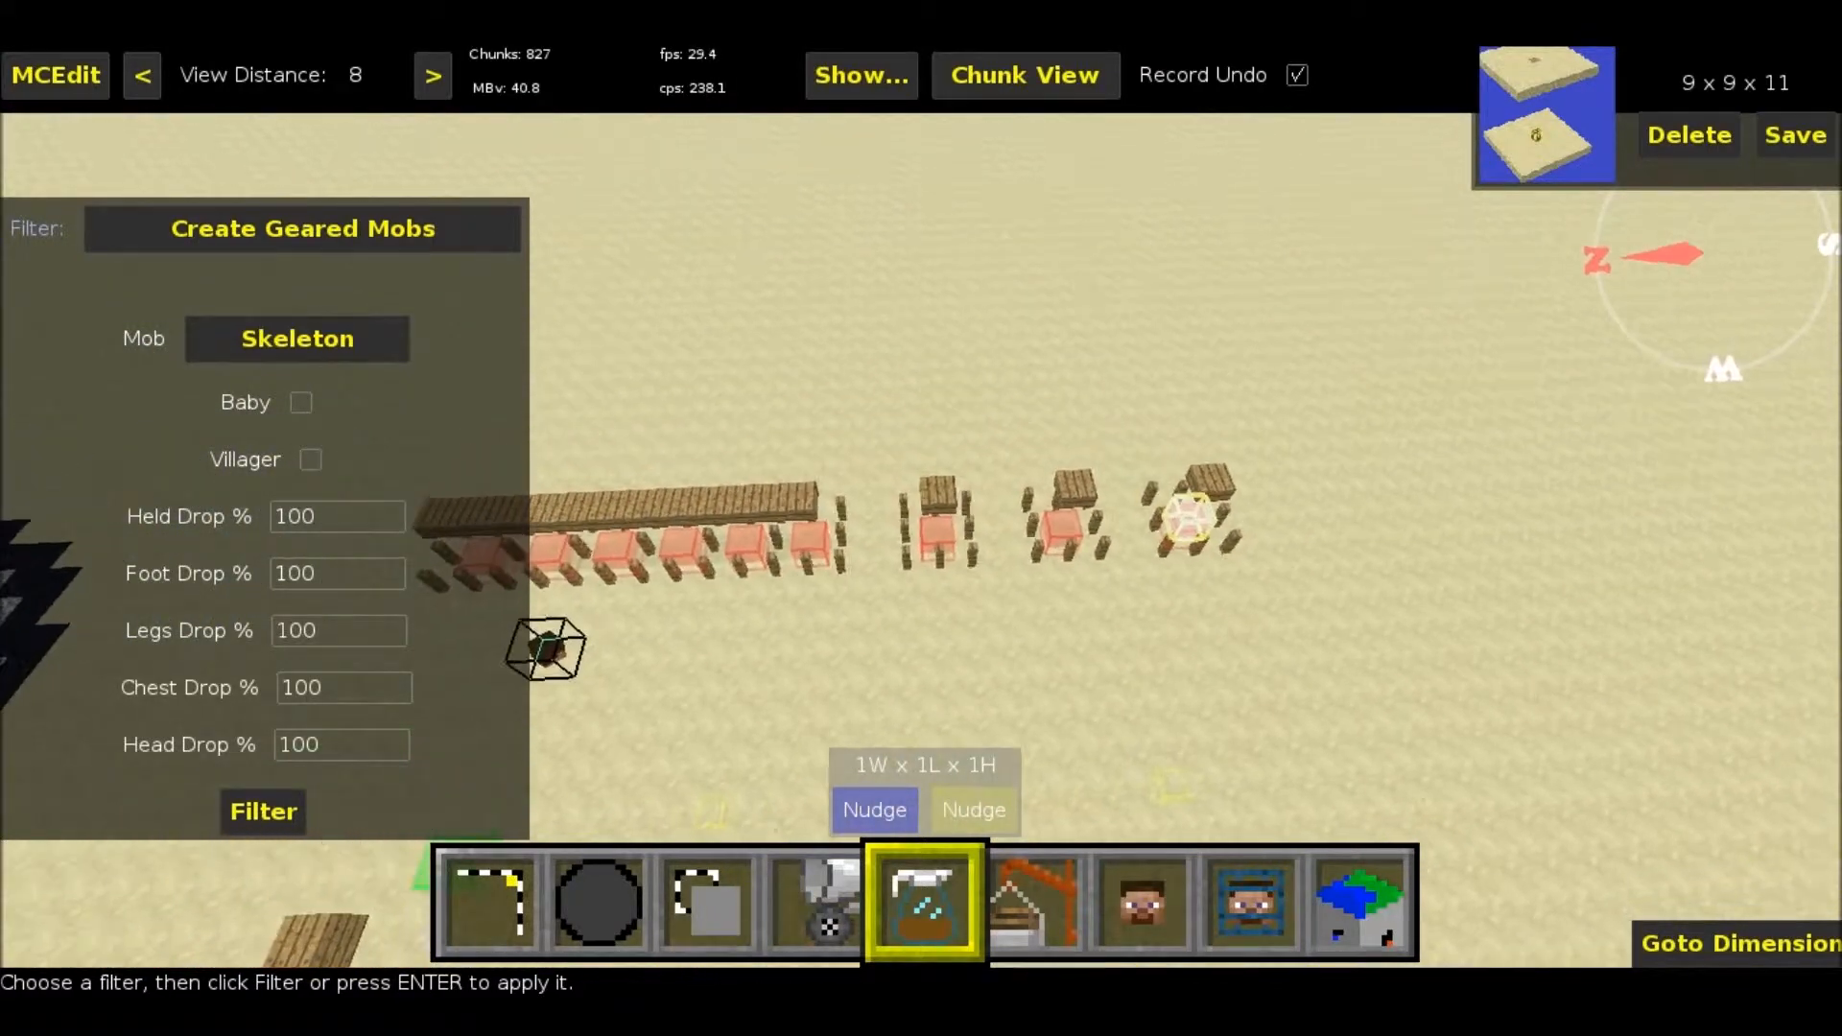
pyautogui.press('1')
pyautogui.press('w')
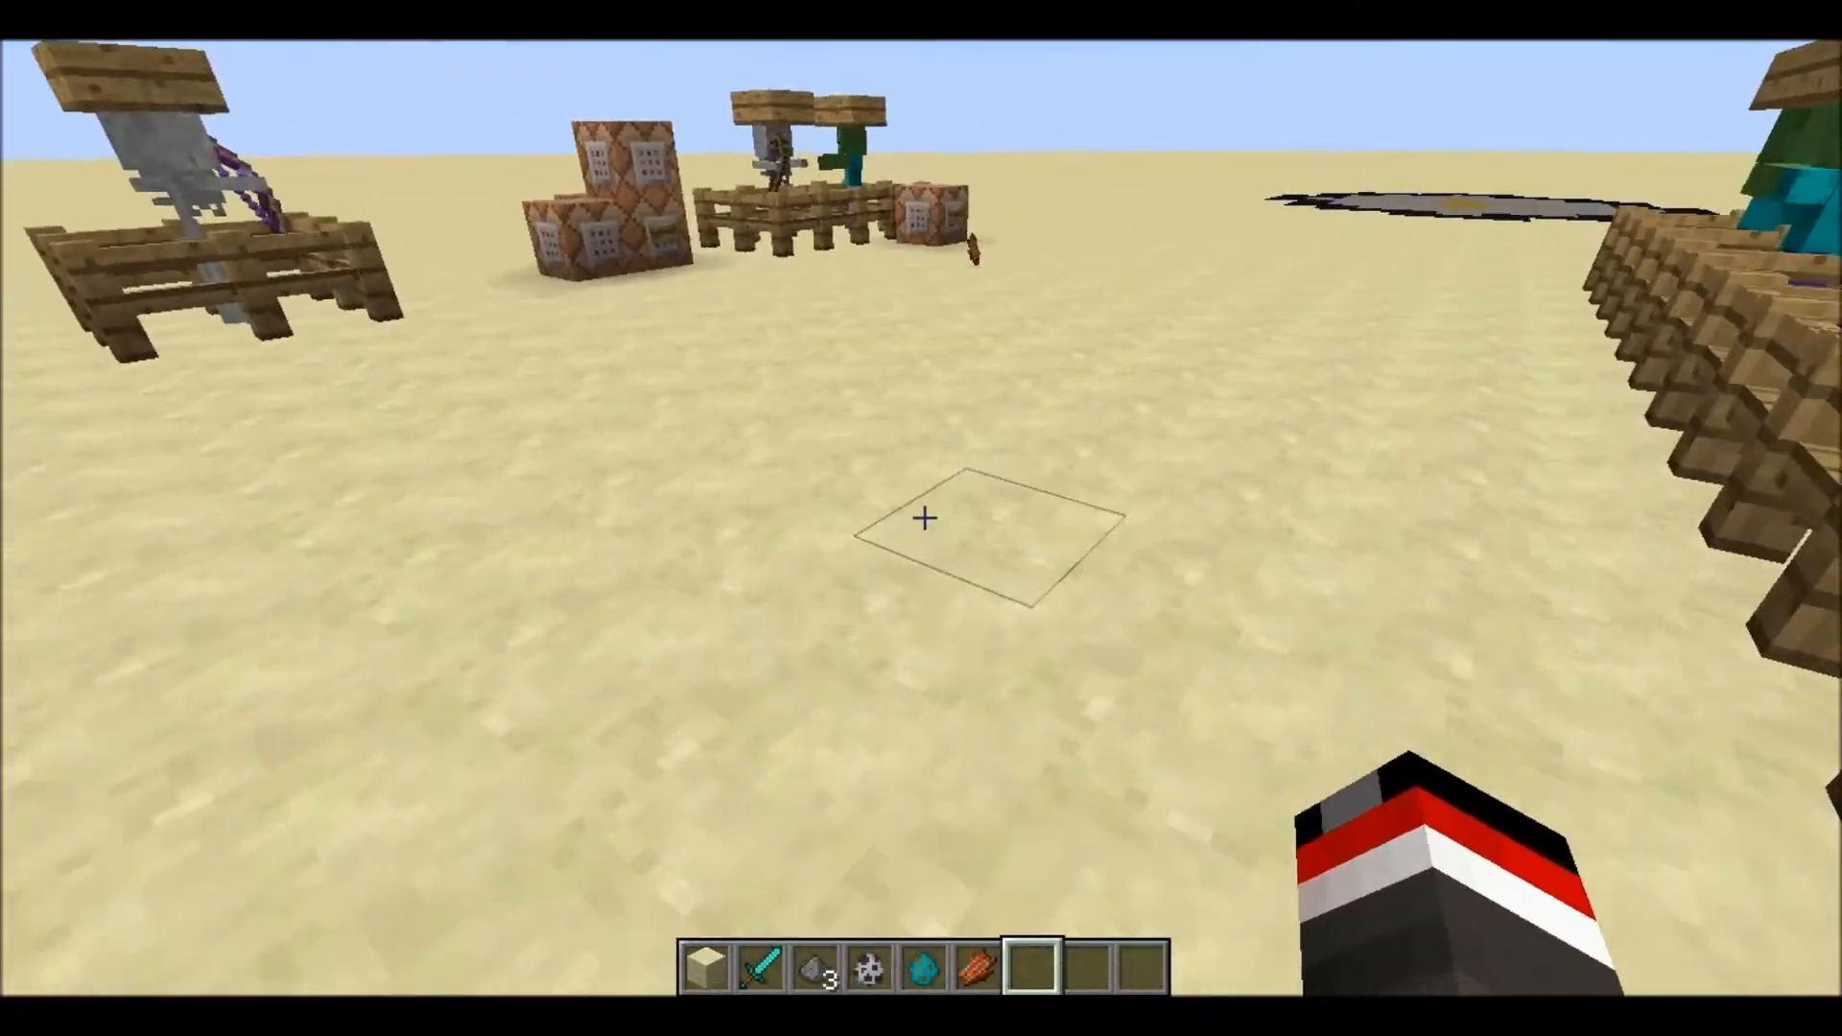
# - Switch to Minecraft and walk along the fenced pens to examine the zombies, skeletons and newly converted spawner pens
pyautogui.press('a')
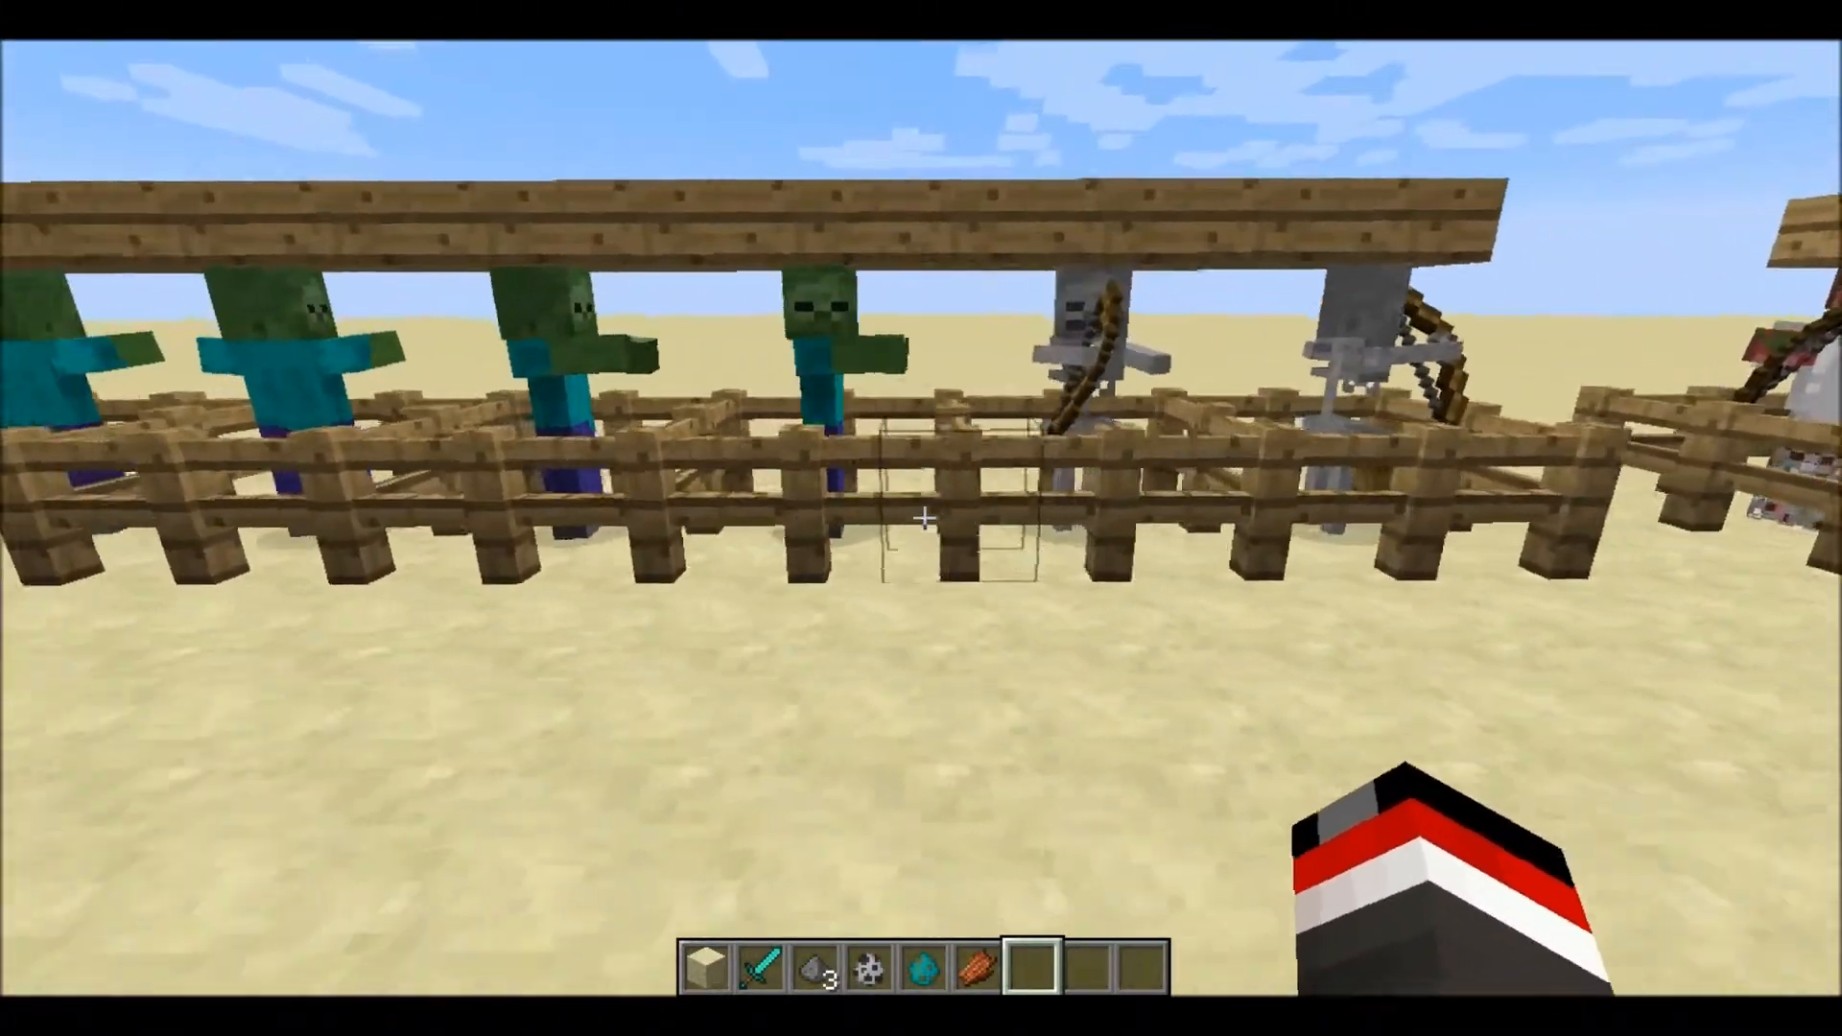
pyautogui.press('a')
pyautogui.press('w')
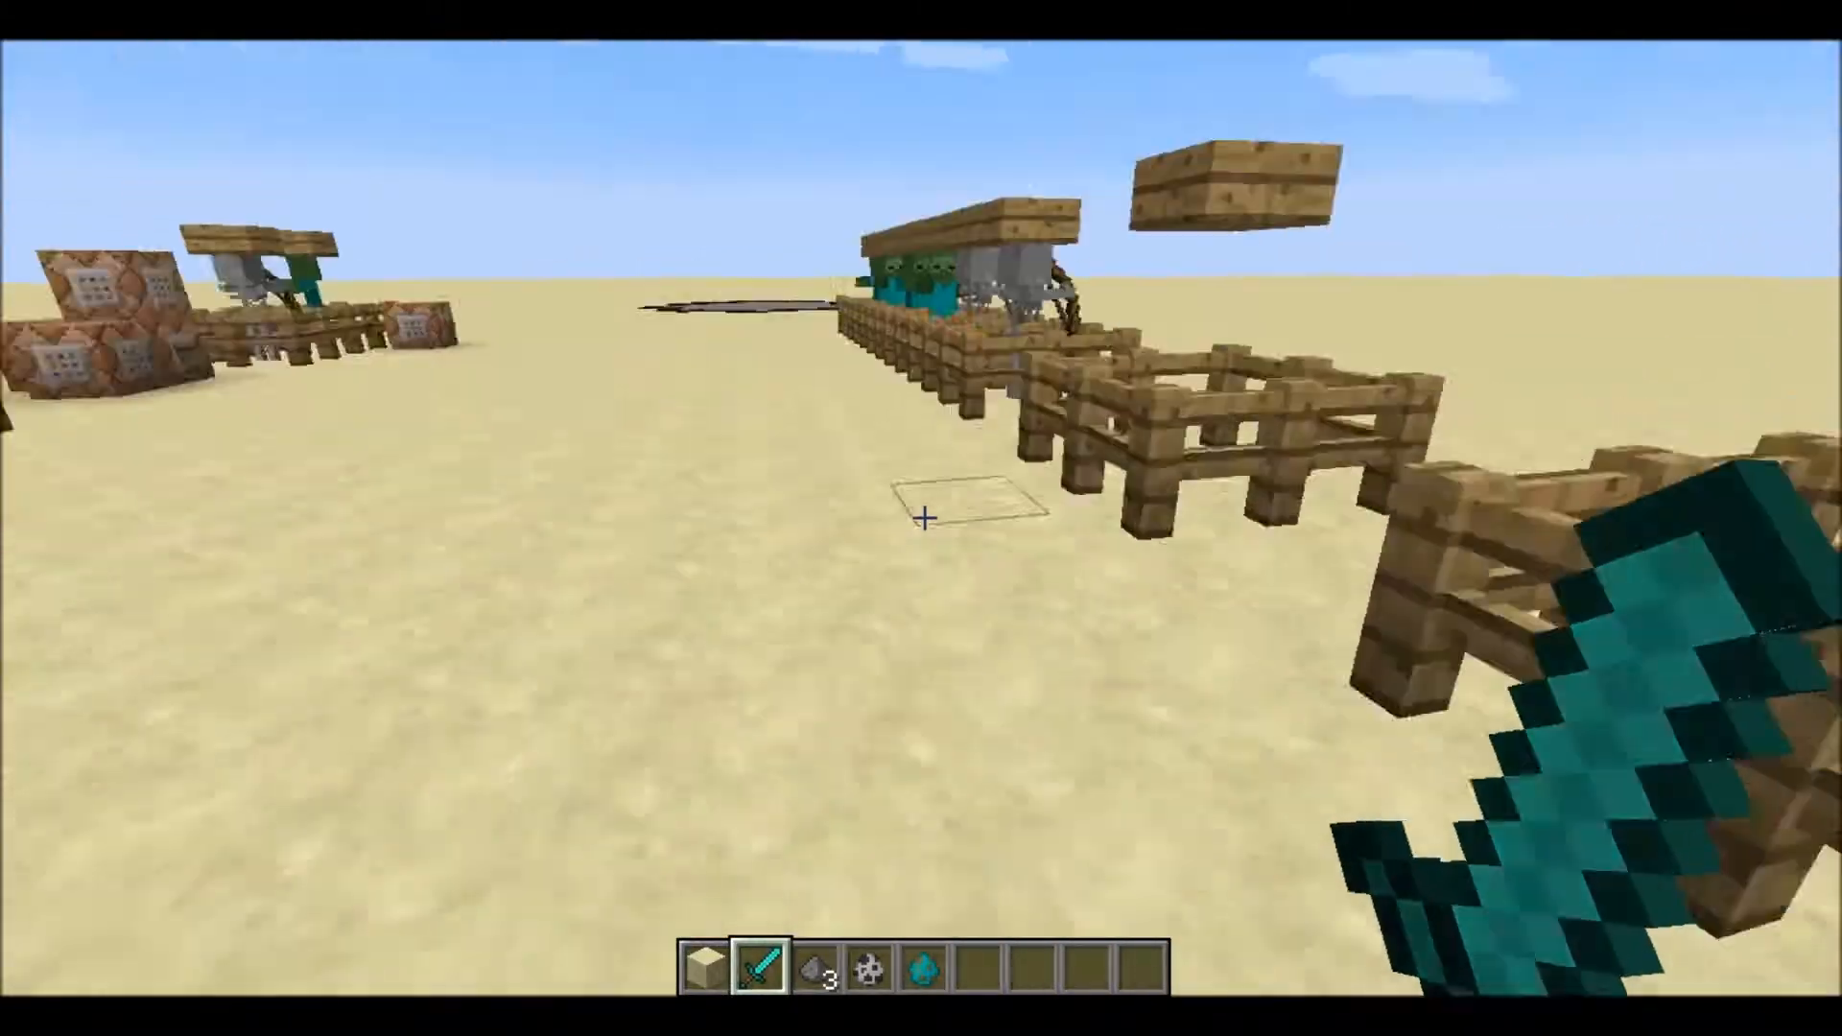
pyautogui.press('w')
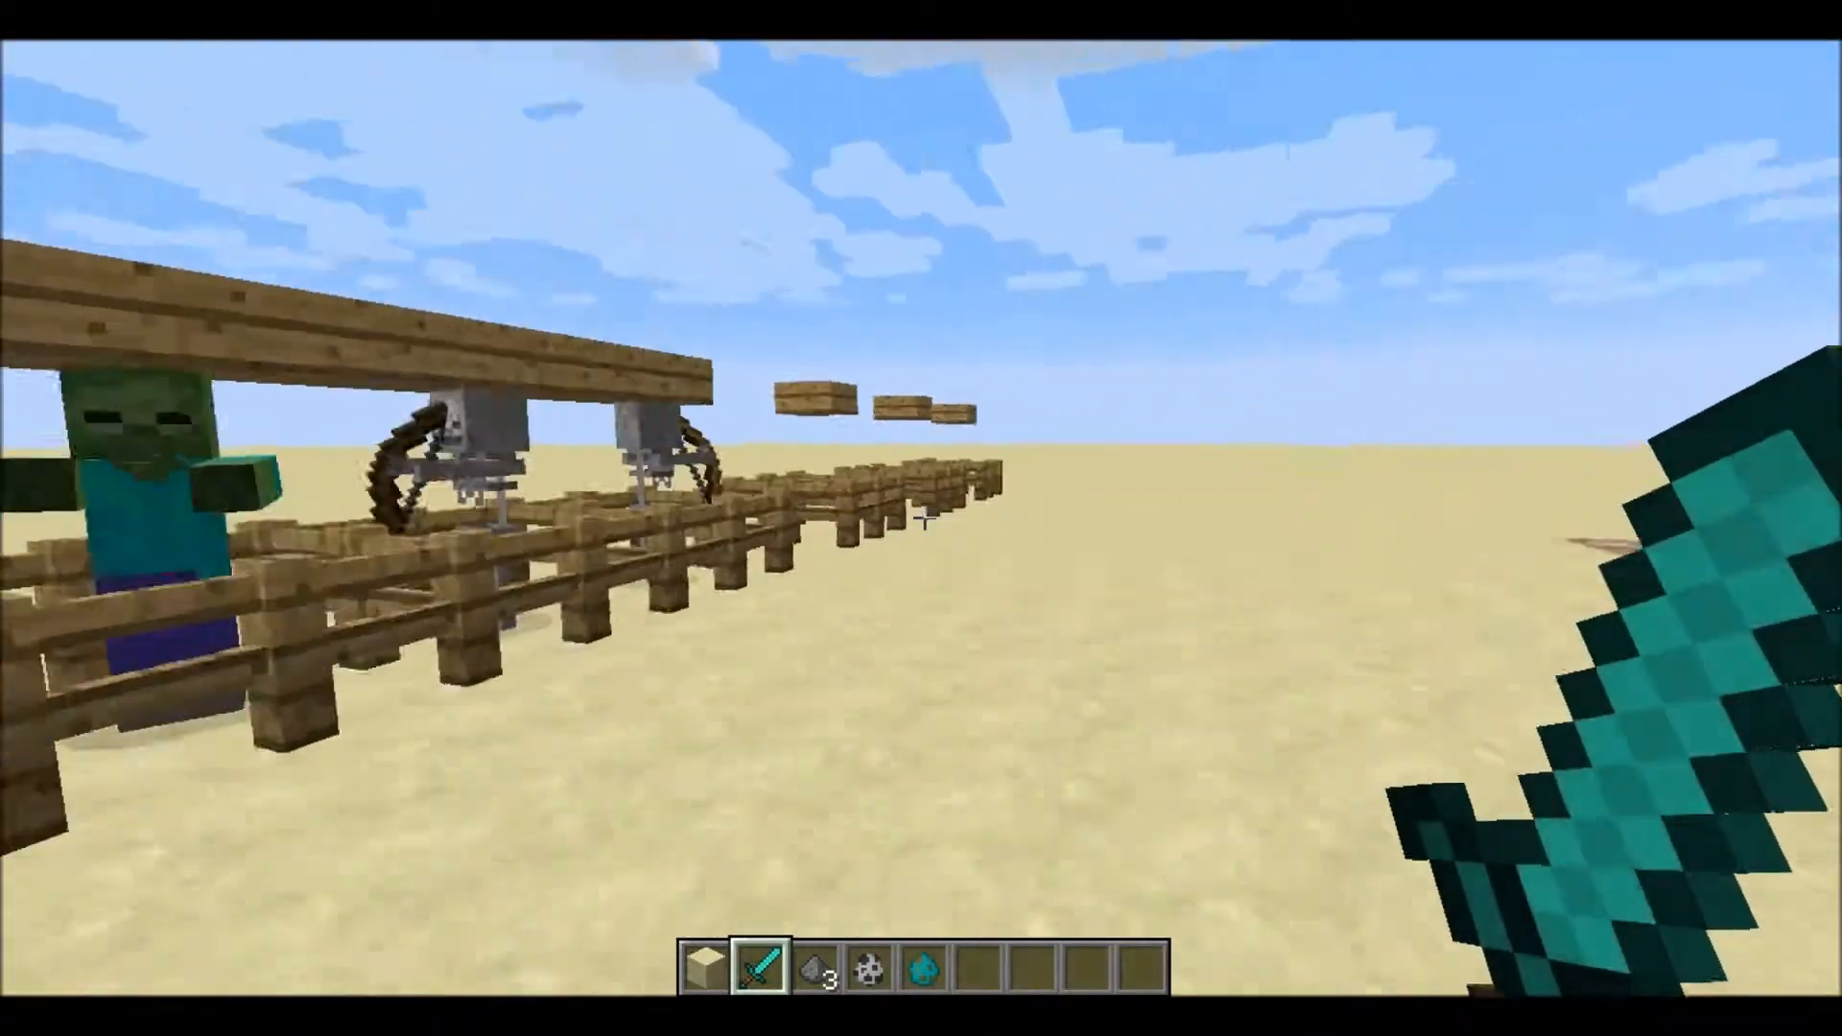
pyautogui.press('w')
pyautogui.press('w')
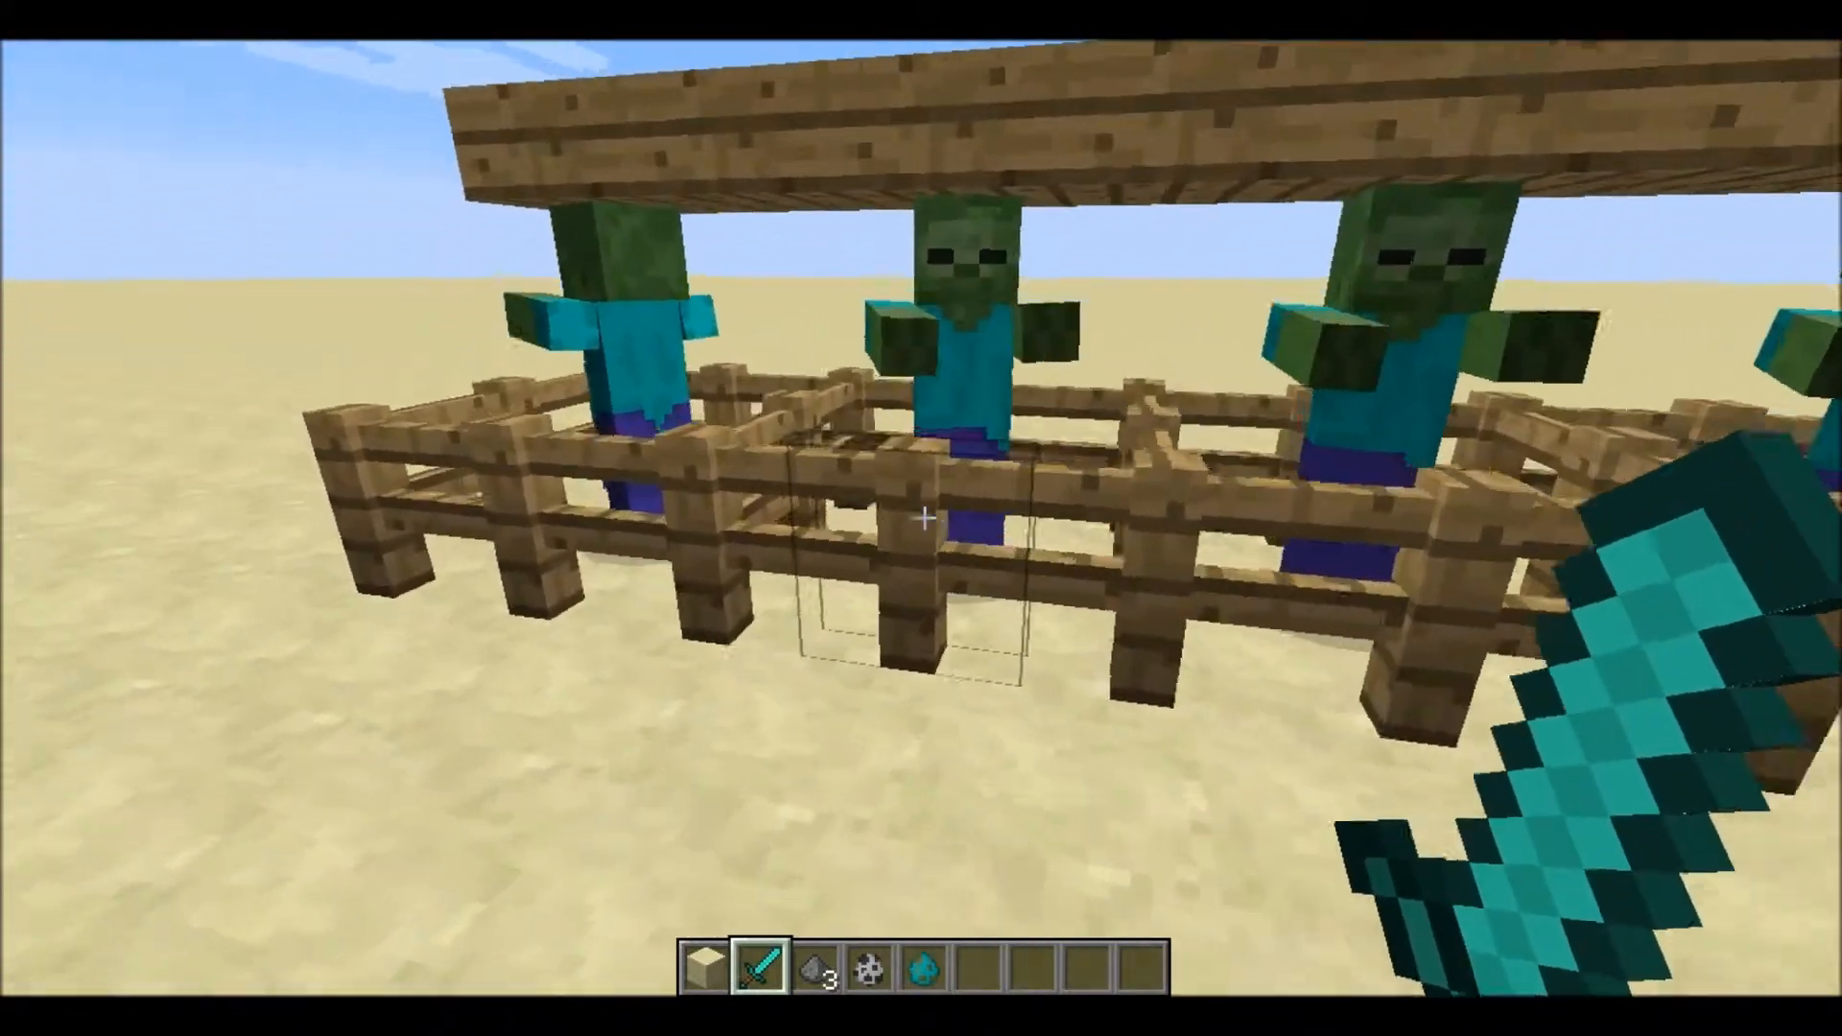
pyautogui.press('w')
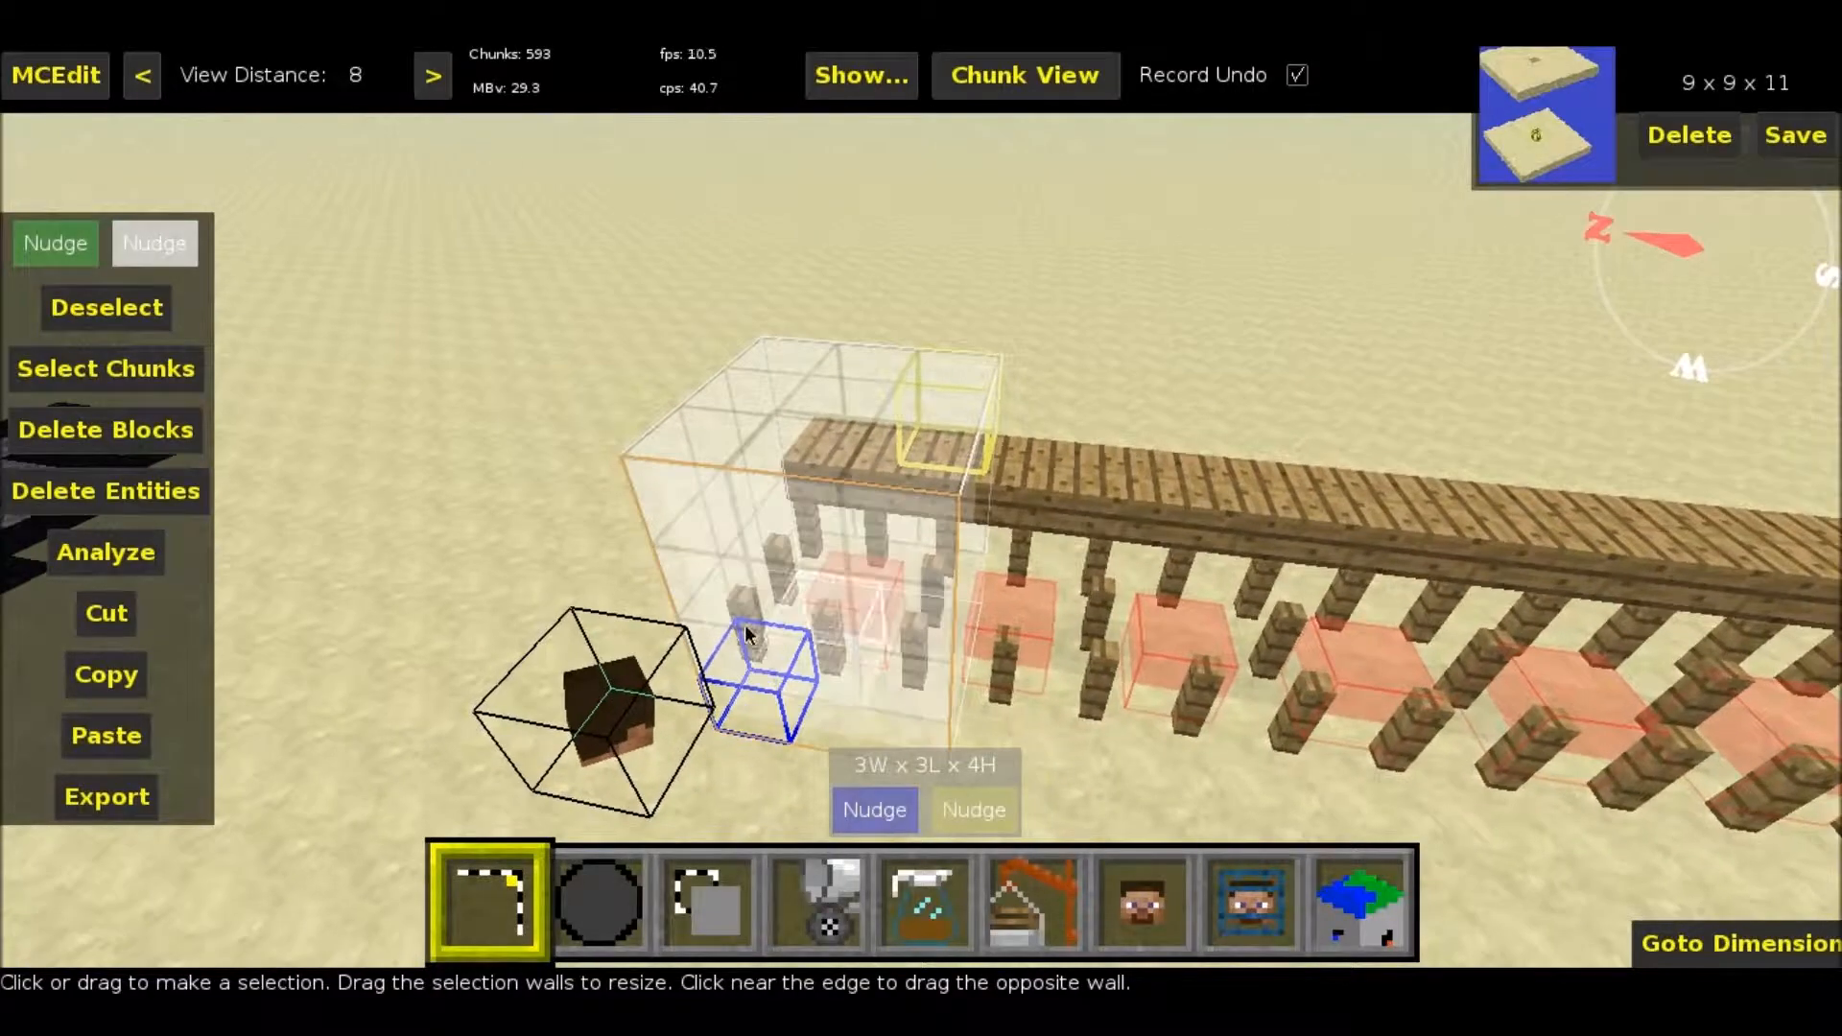
# - Bring up the Complete Mob Equipment Filter for the selected first pen and set it to apply to Entities
pyautogui.moveTo(787, 601); pyautogui.dragTo(999, 763, button='right')
pyautogui.click(905, 893)
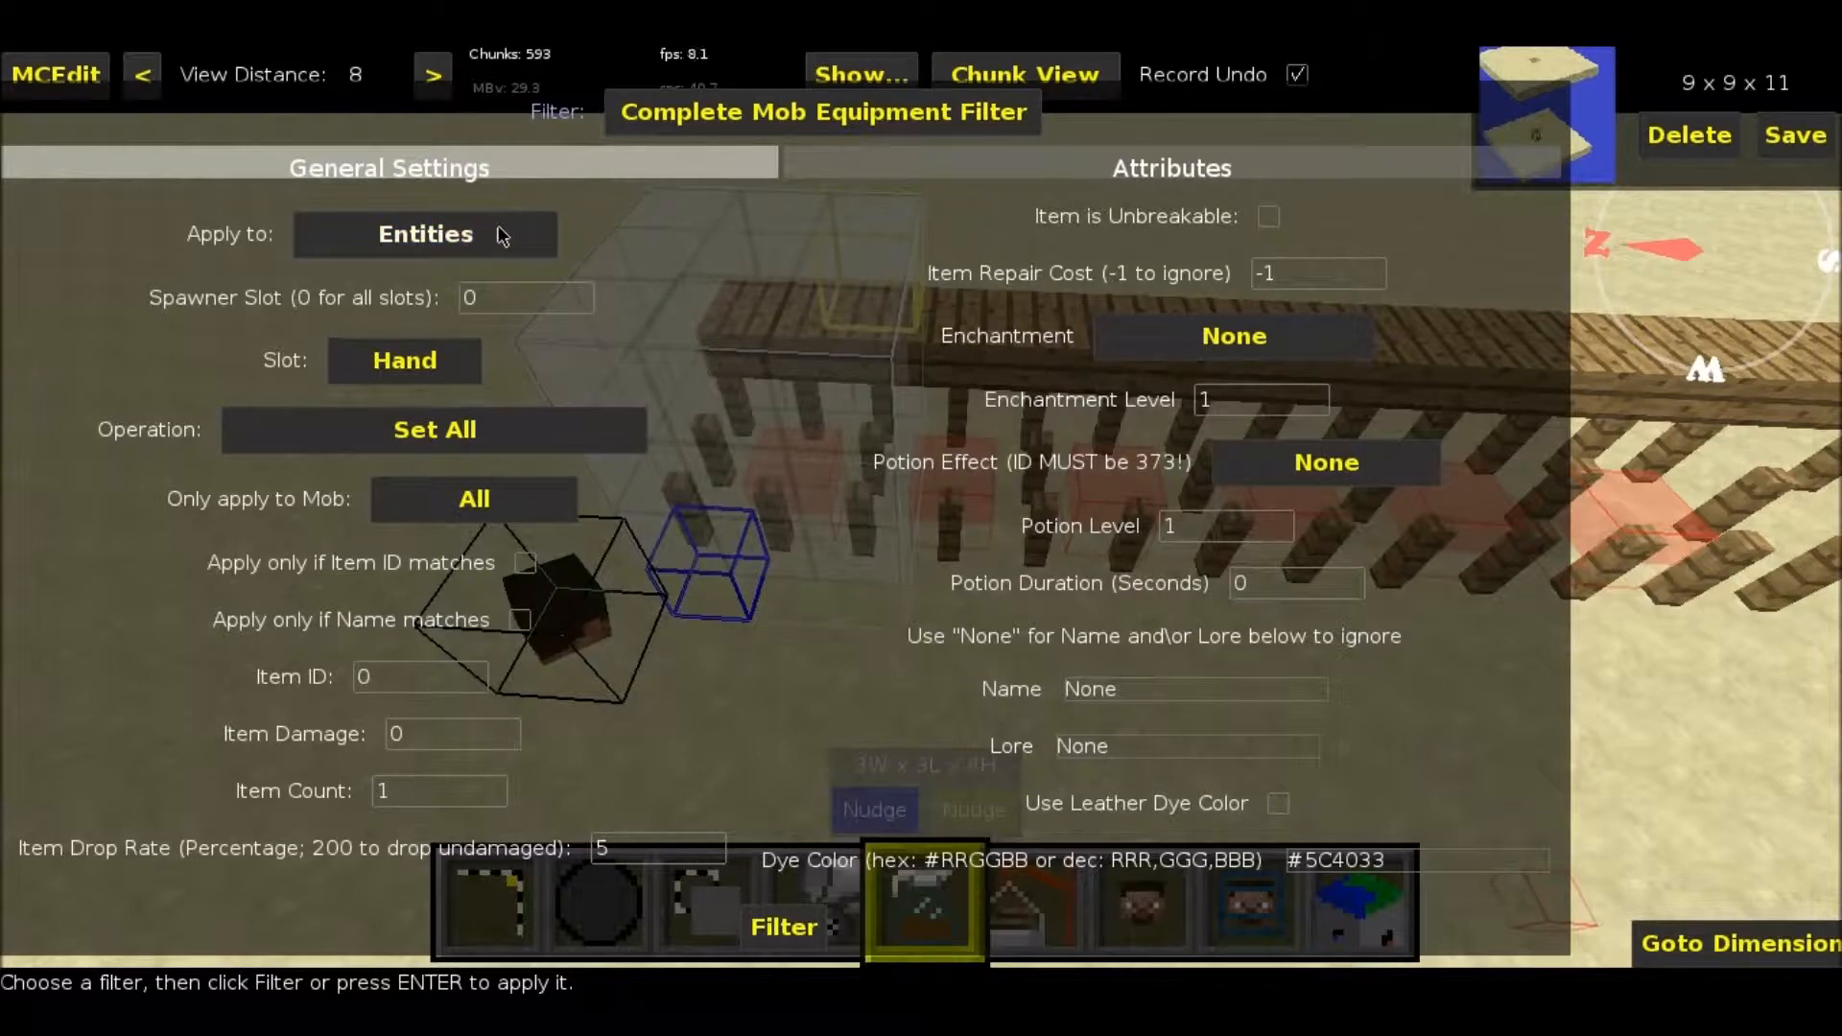
pyautogui.click(492, 240)
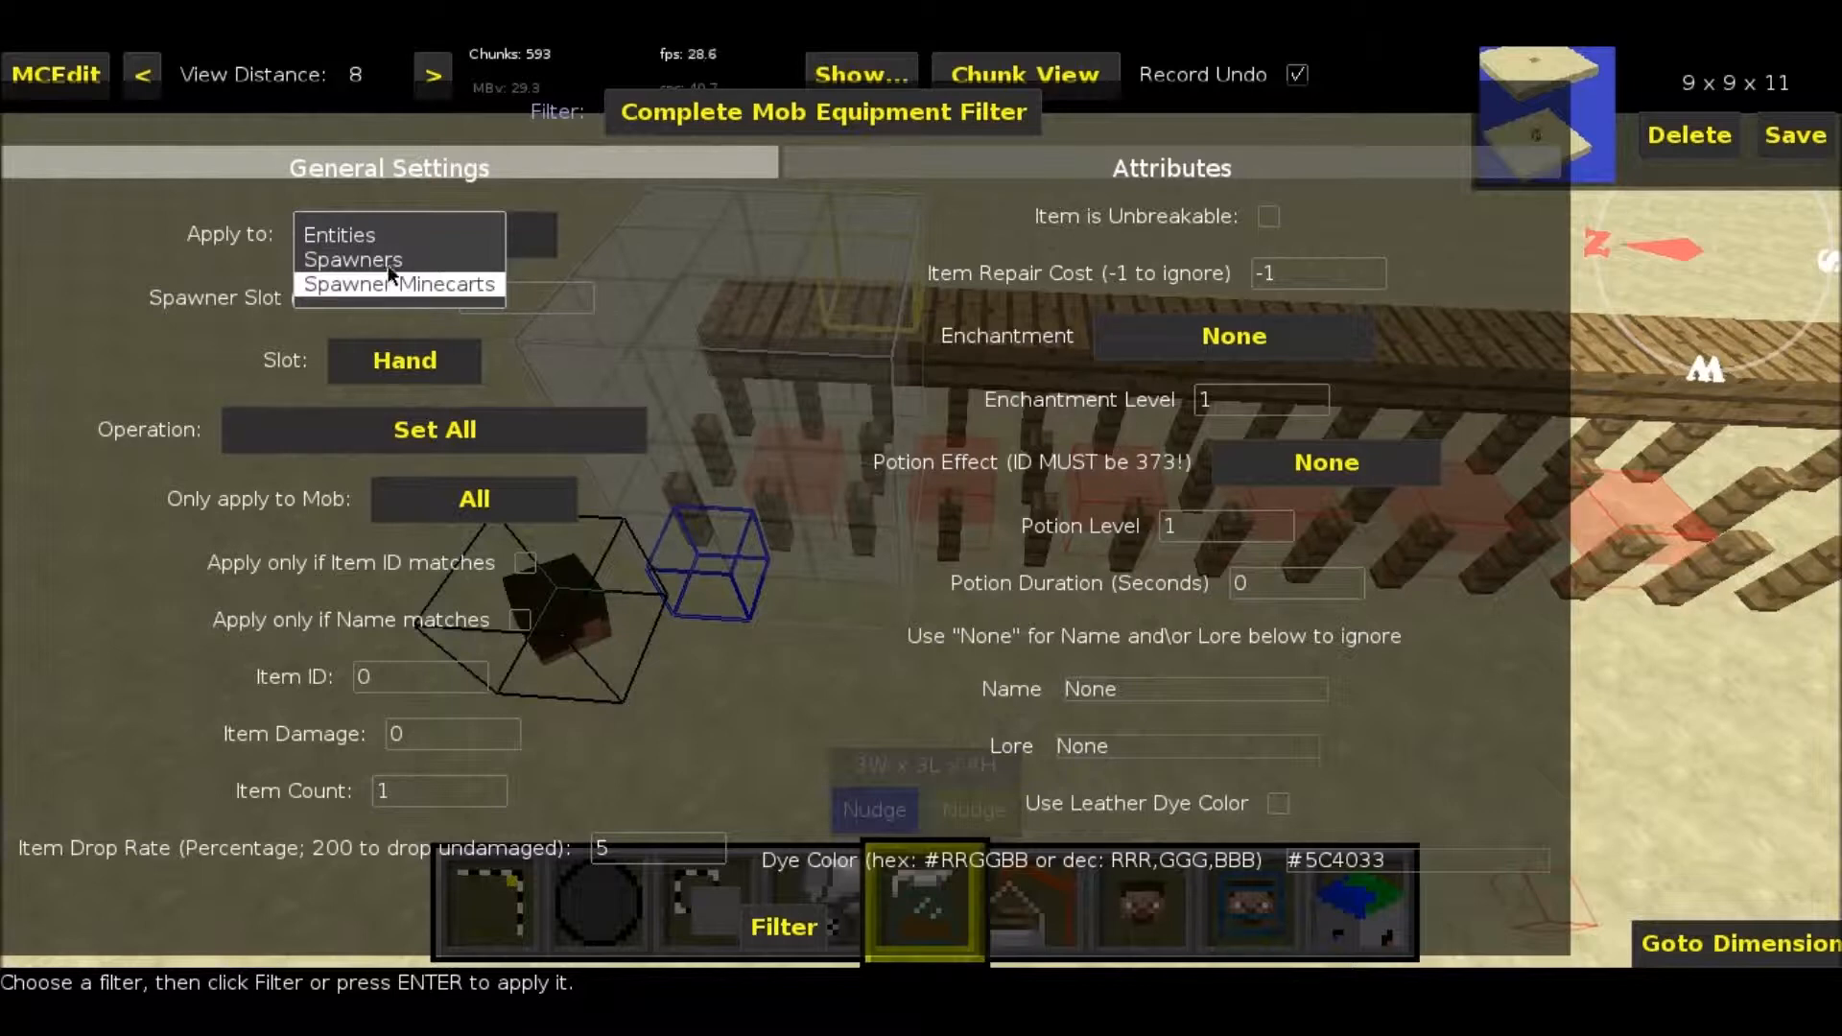
pyautogui.click(420, 234)
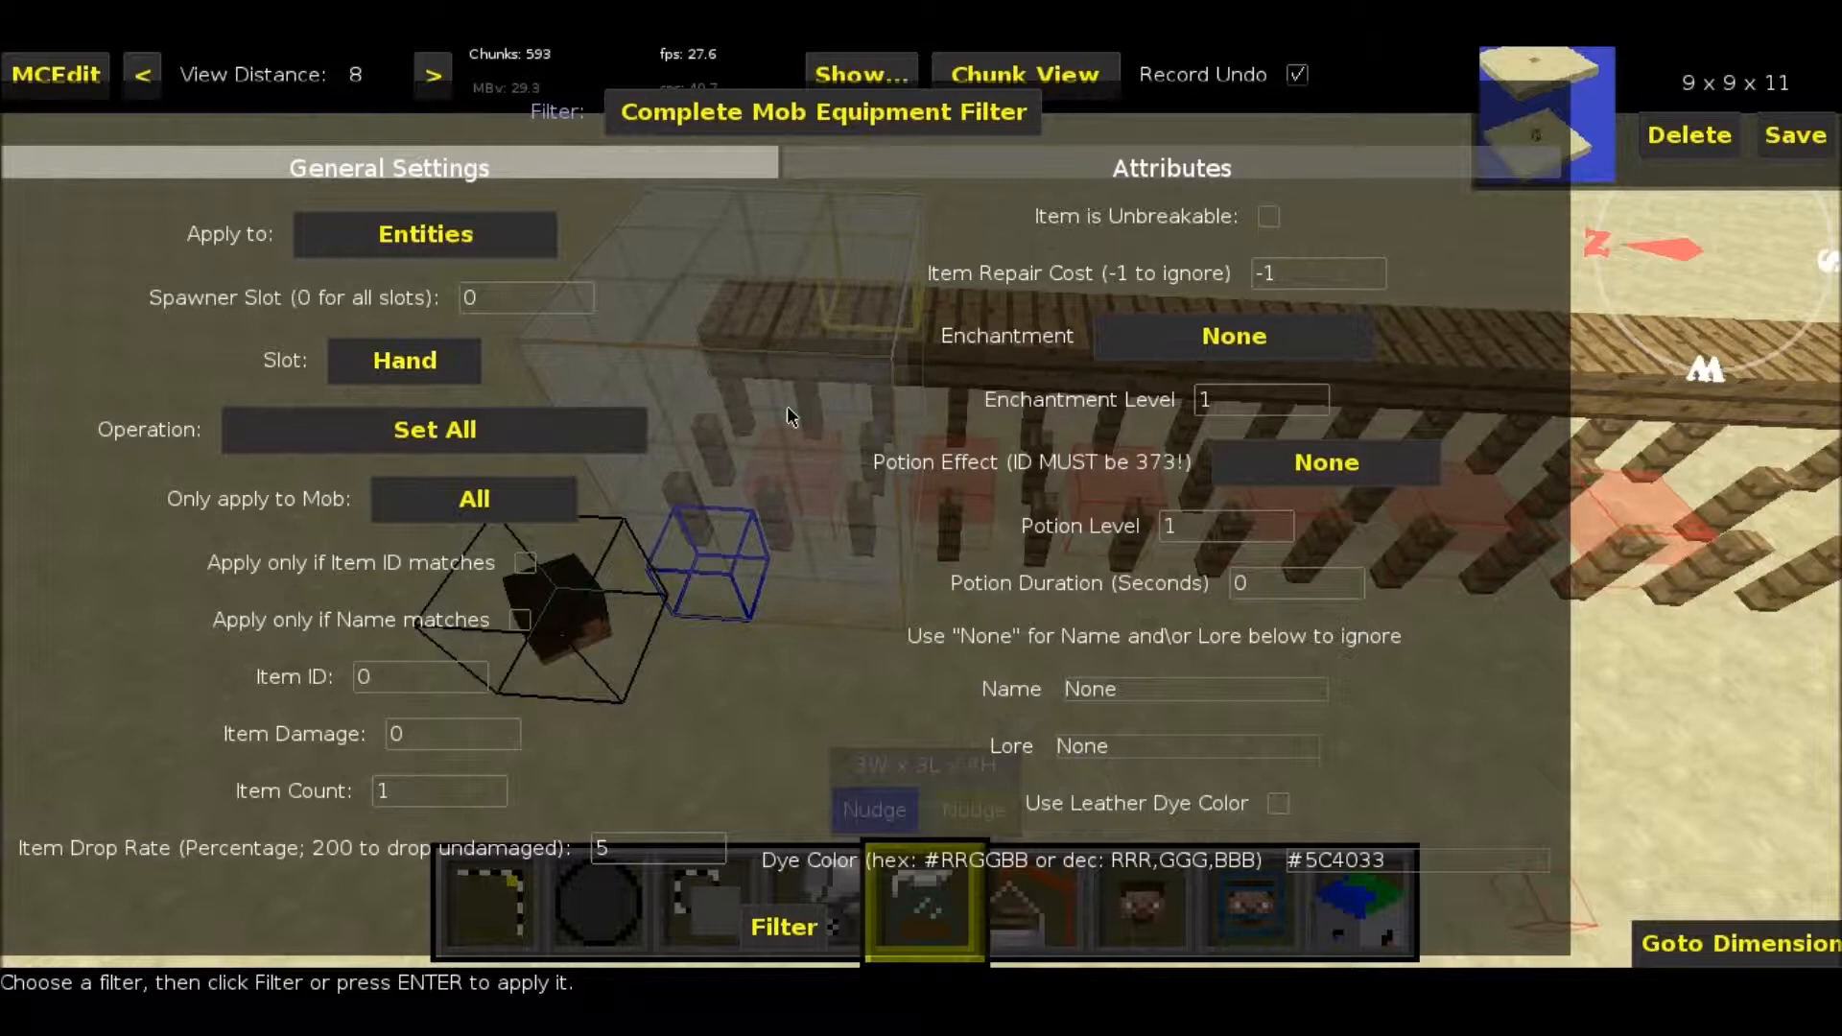
# - Give the mob in the selected pen hand item ID 276 with the Set ID, Damage, and Count Only operation
pyautogui.click(520, 431)
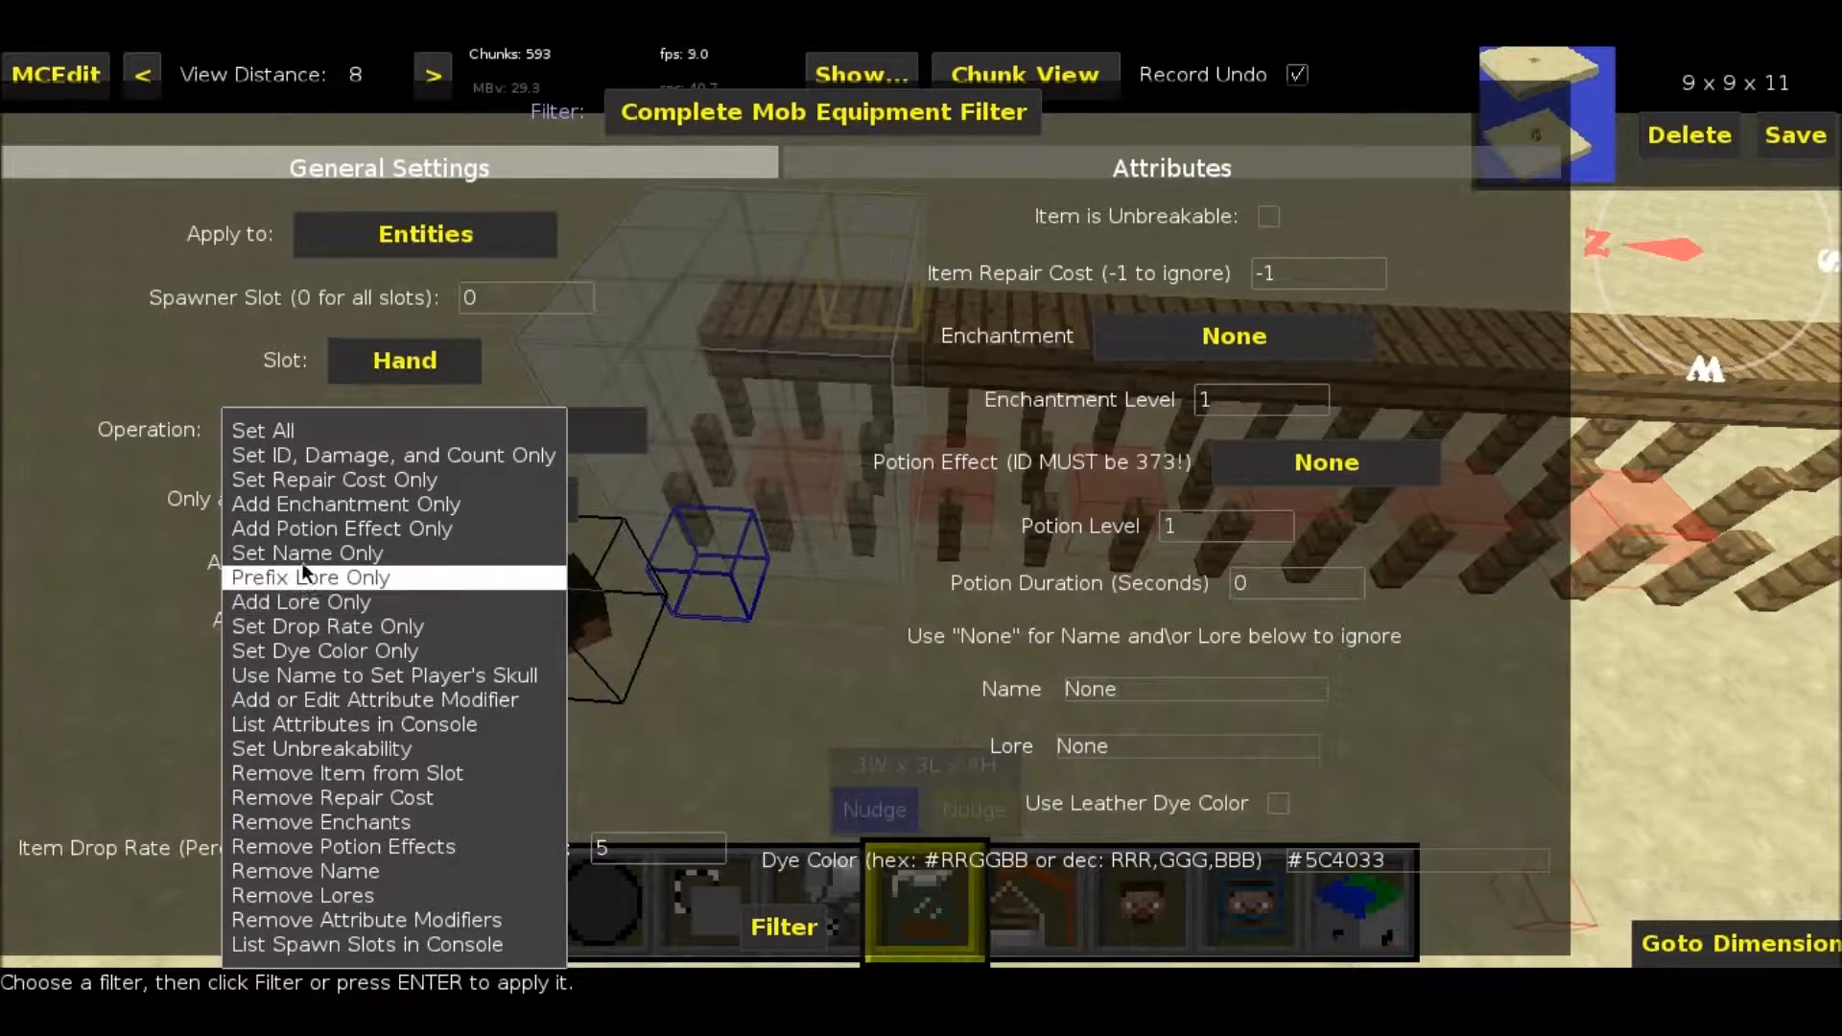
pyautogui.click(340, 458)
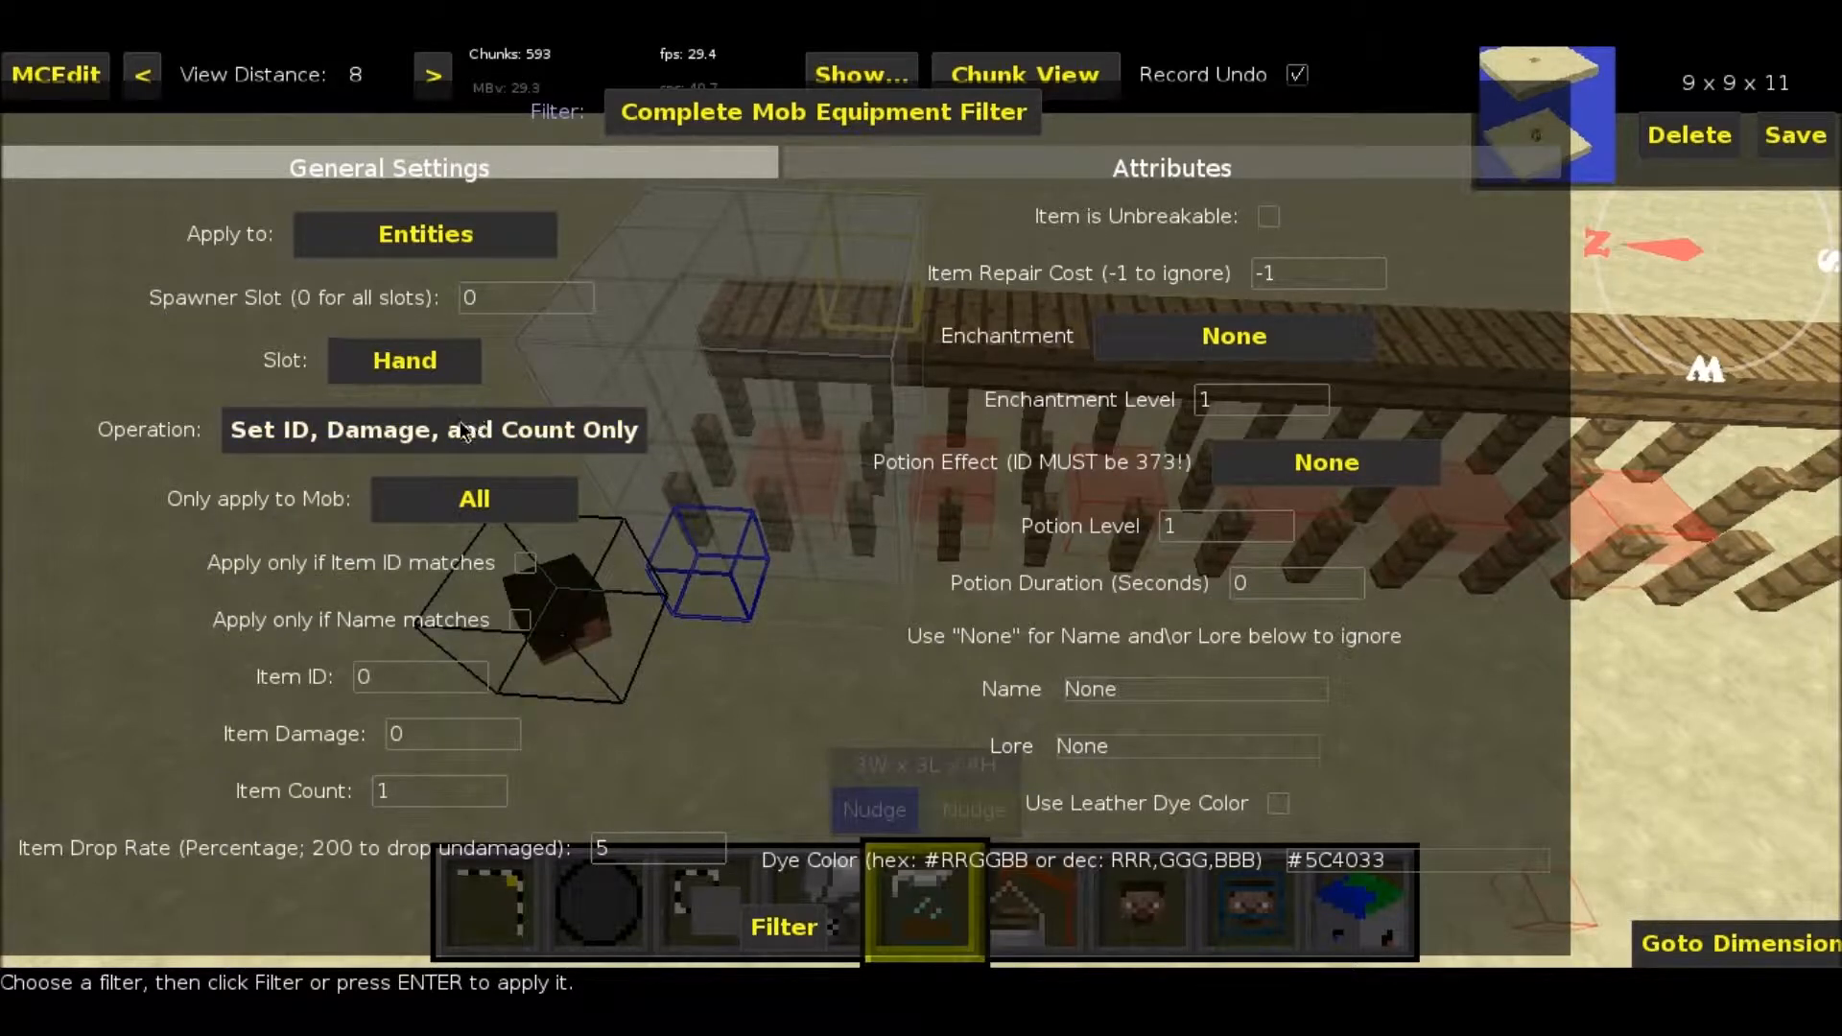
pyautogui.click(533, 505)
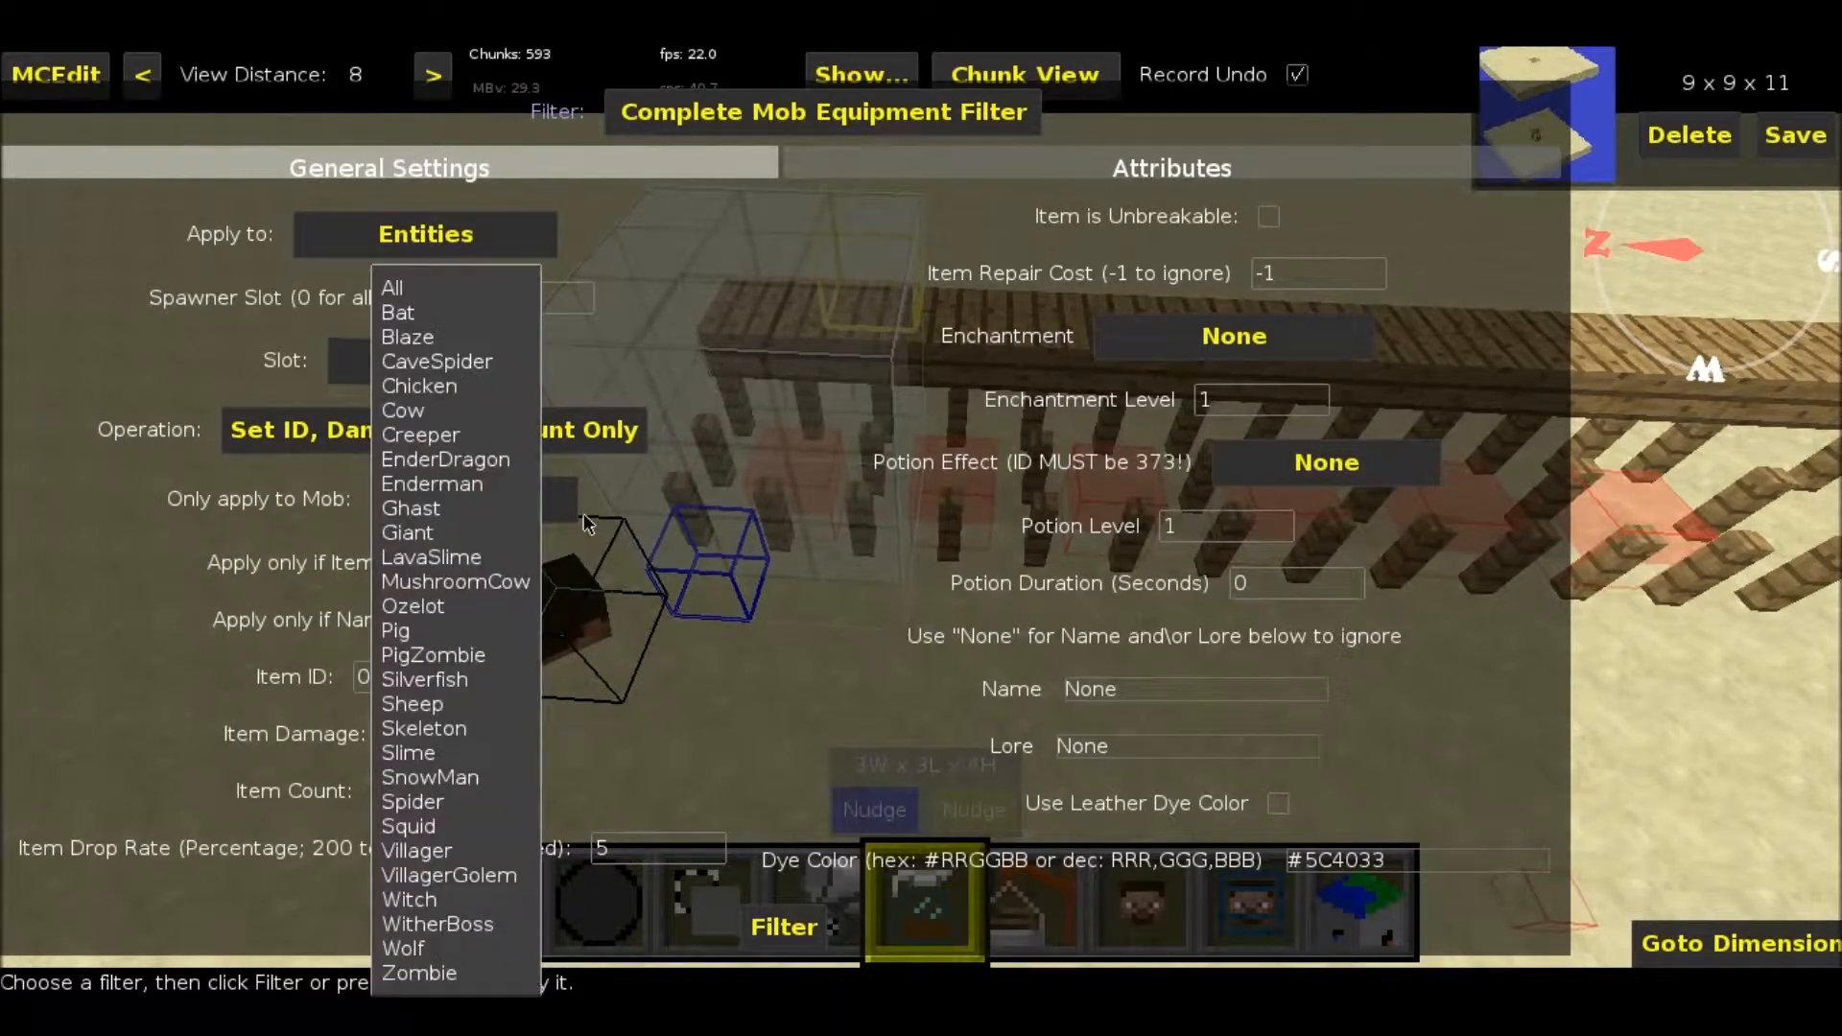
pyautogui.click(542, 505)
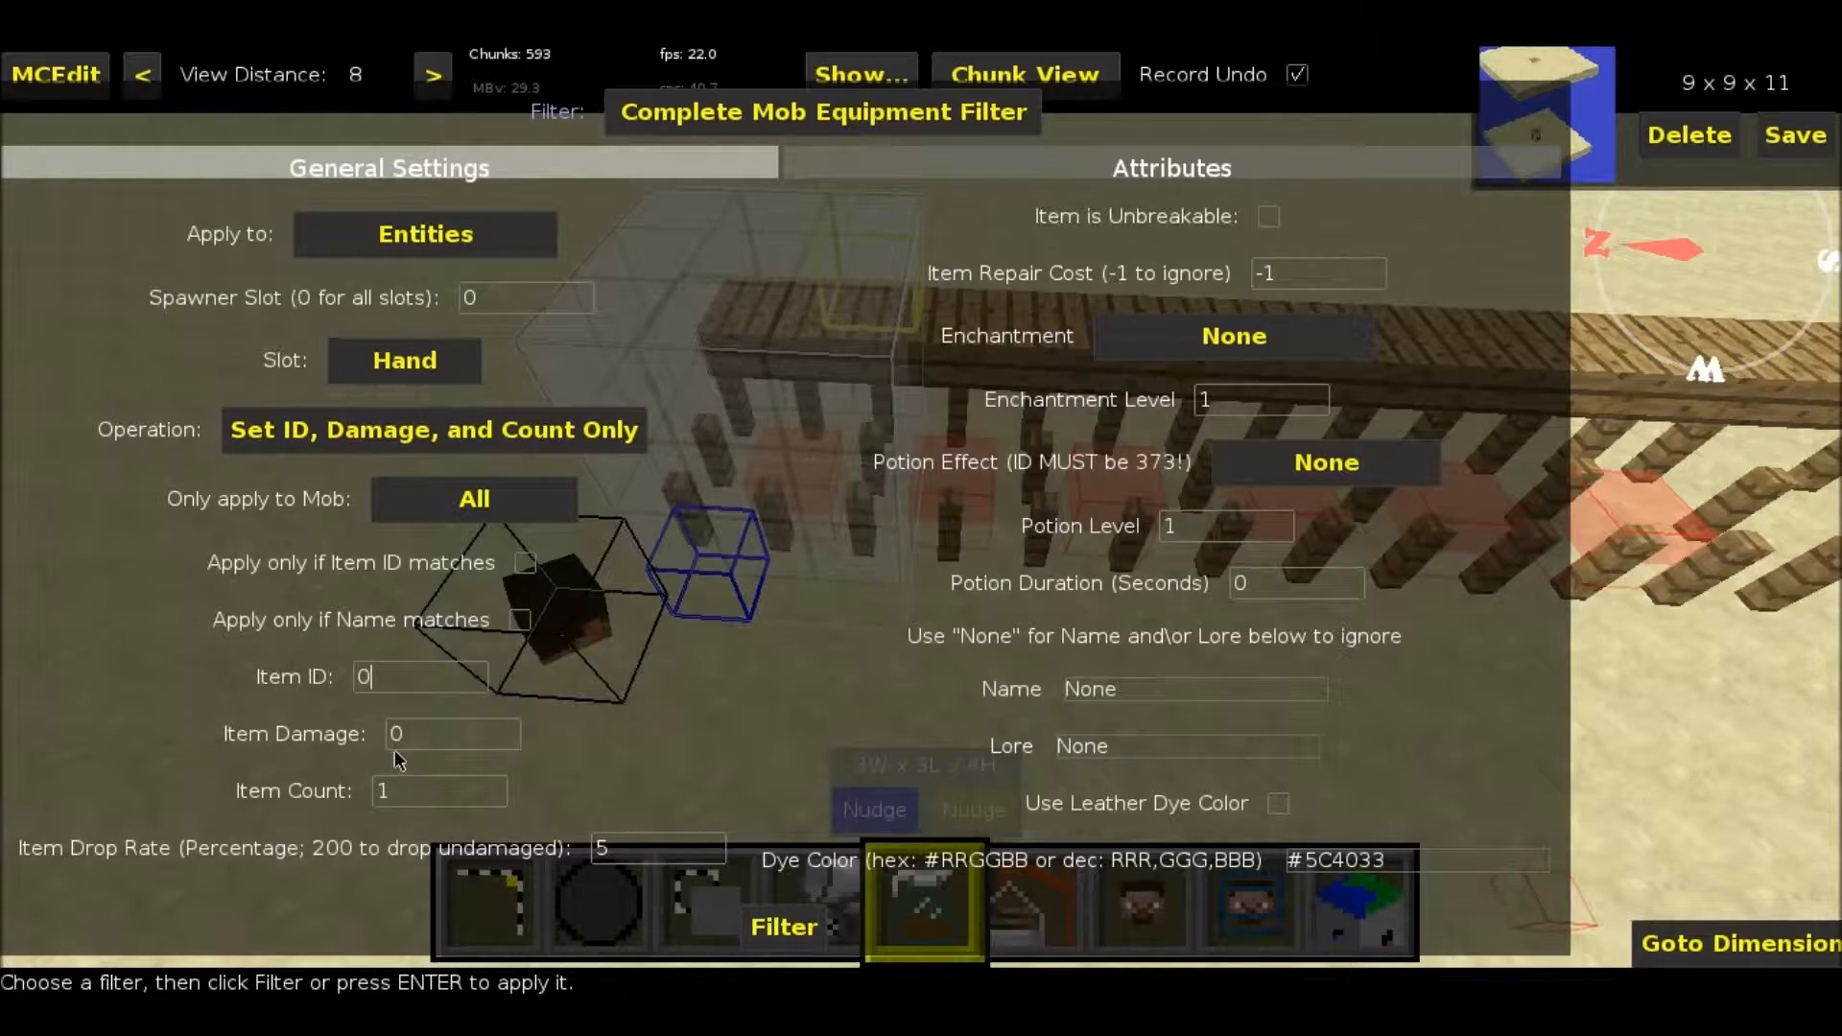
pyautogui.press('BackSpace')
pyautogui.write('279')
pyautogui.press('BackSpace')
pyautogui.write('6')
pyautogui.click(795, 926)
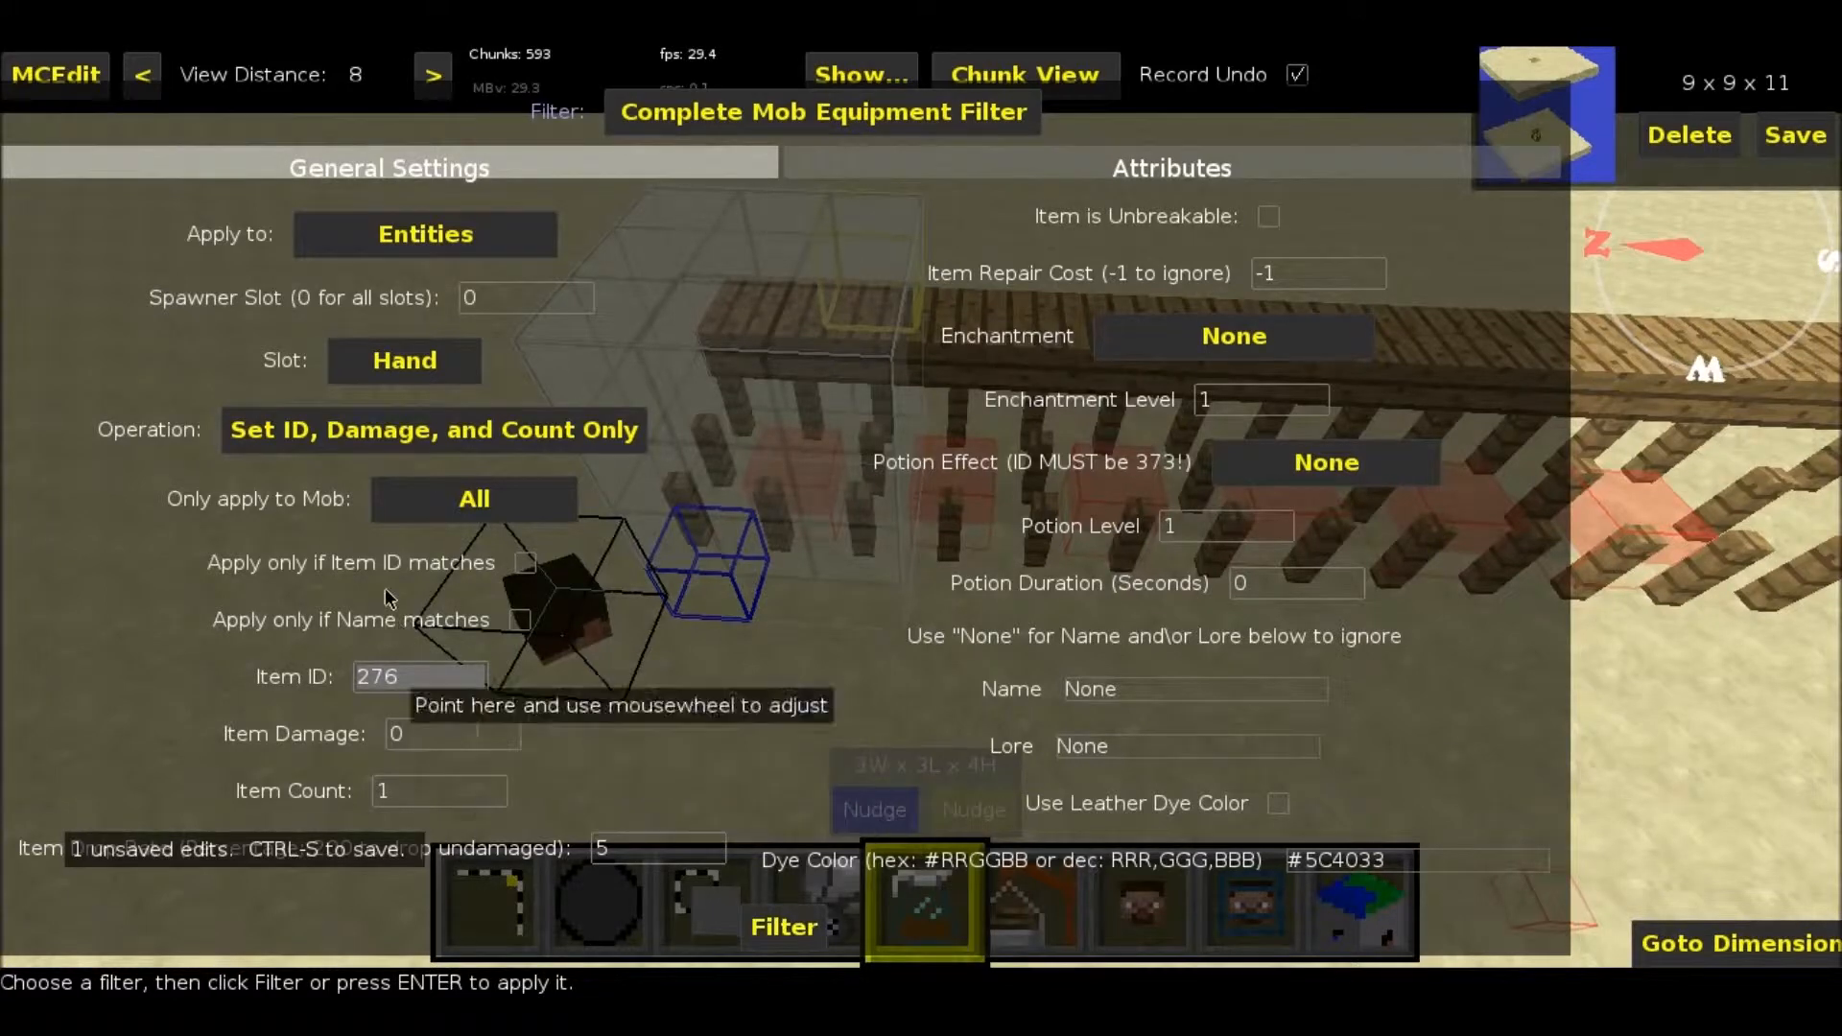
pyautogui.click(401, 439)
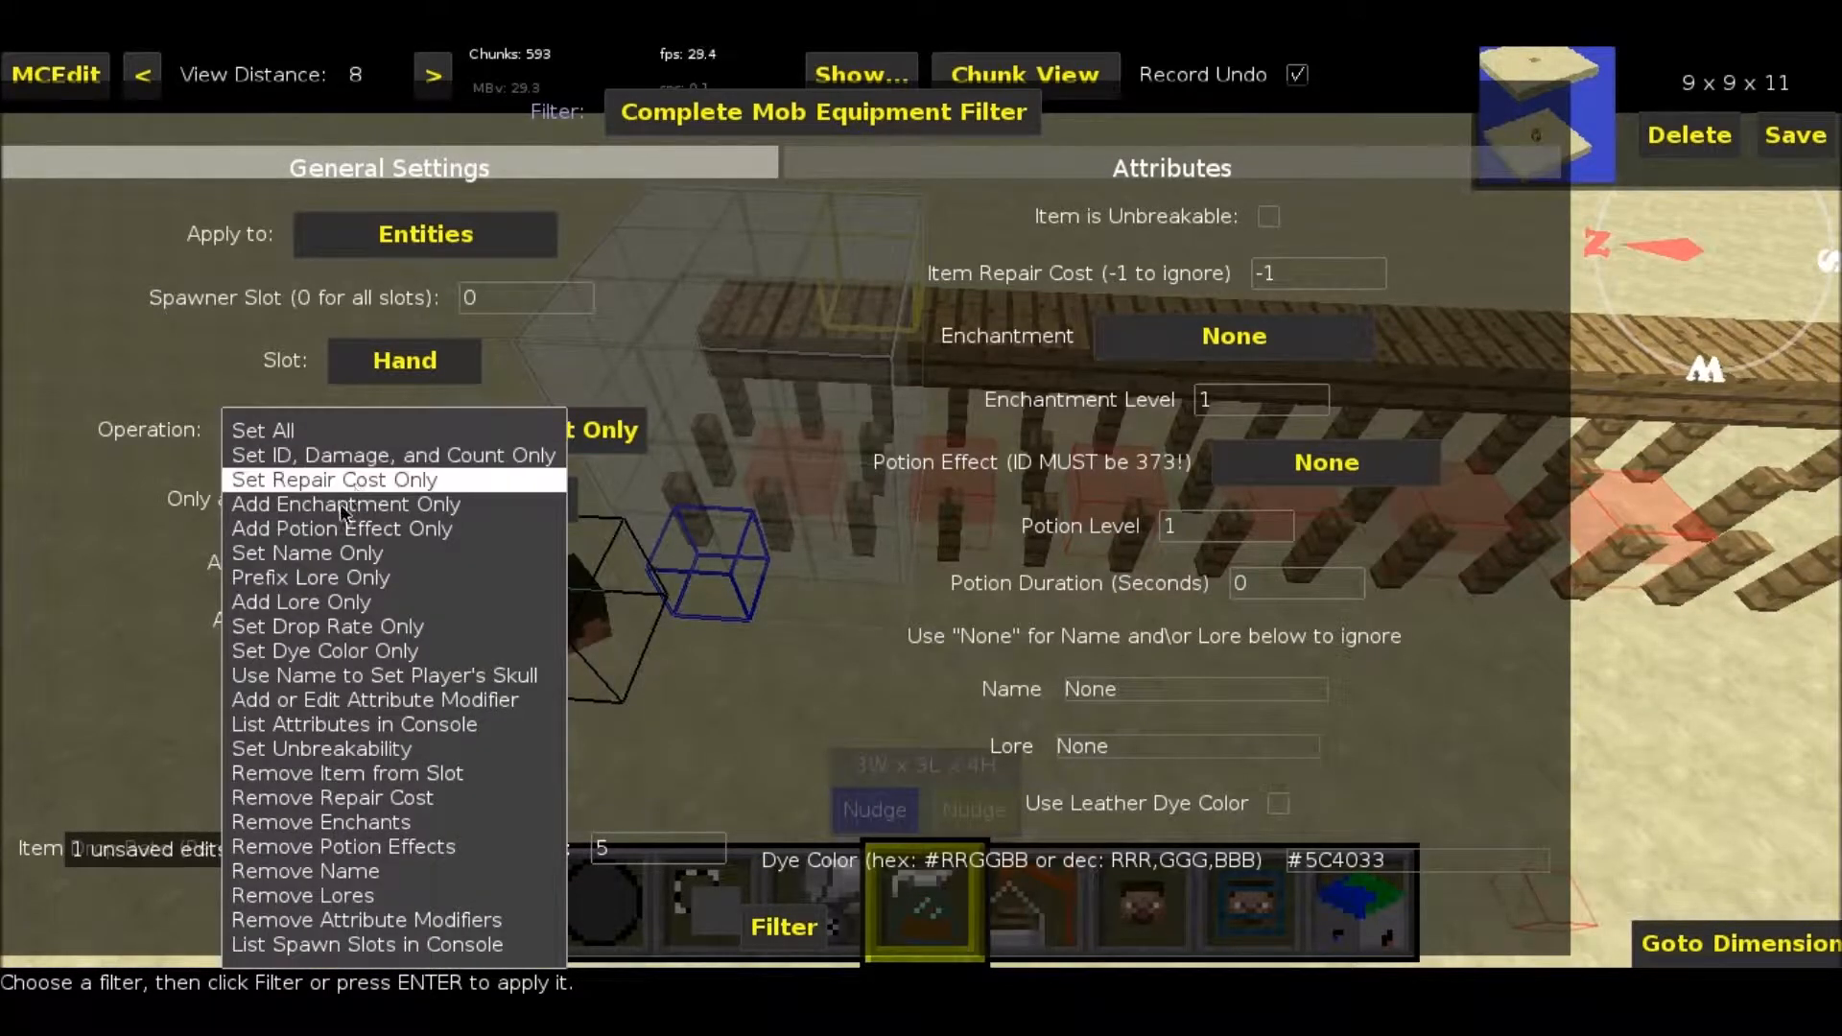
pyautogui.click(360, 603)
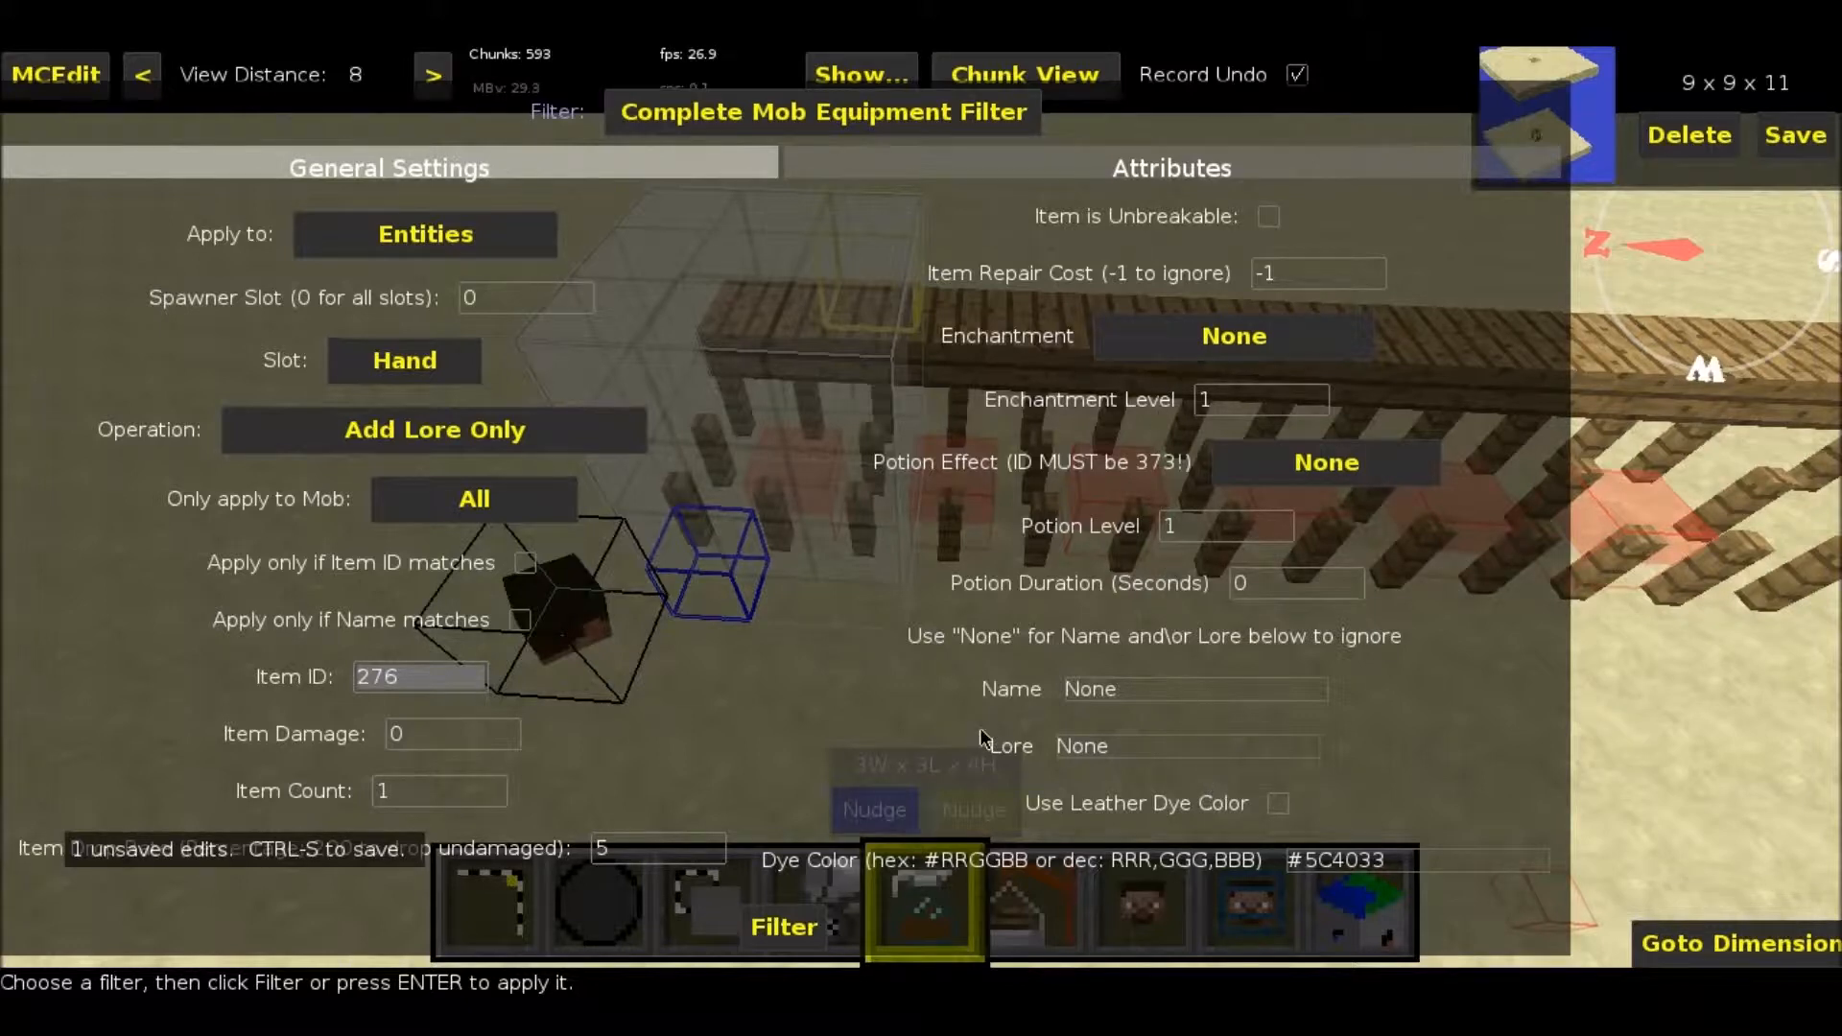
pyautogui.click(443, 439)
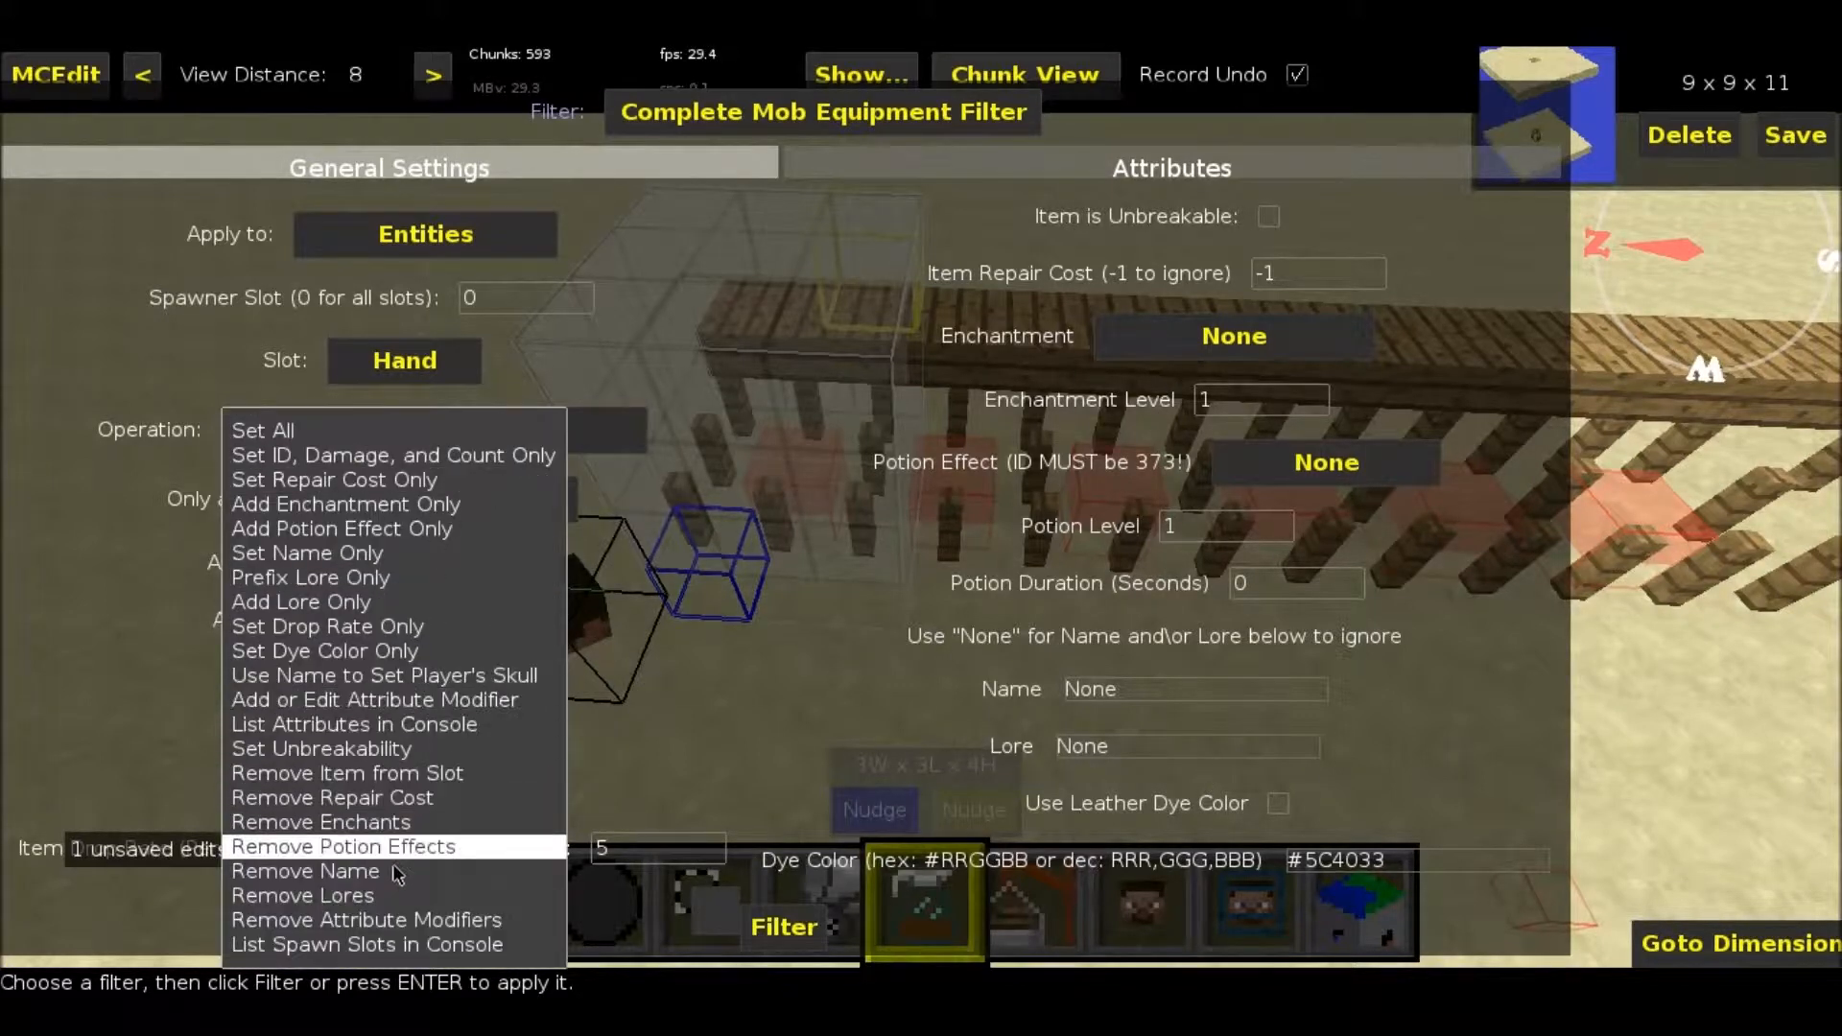
pyautogui.click(305, 871)
# - Enter a custom name for the hand item and apply it with the Set Name Only operation
pyautogui.click(1149, 689)
pyautogui.press('BackSpace')
pyautogui.press('BackSpace')
pyautogui.press('BackSpace')
pyautogui.press('BackSpace')
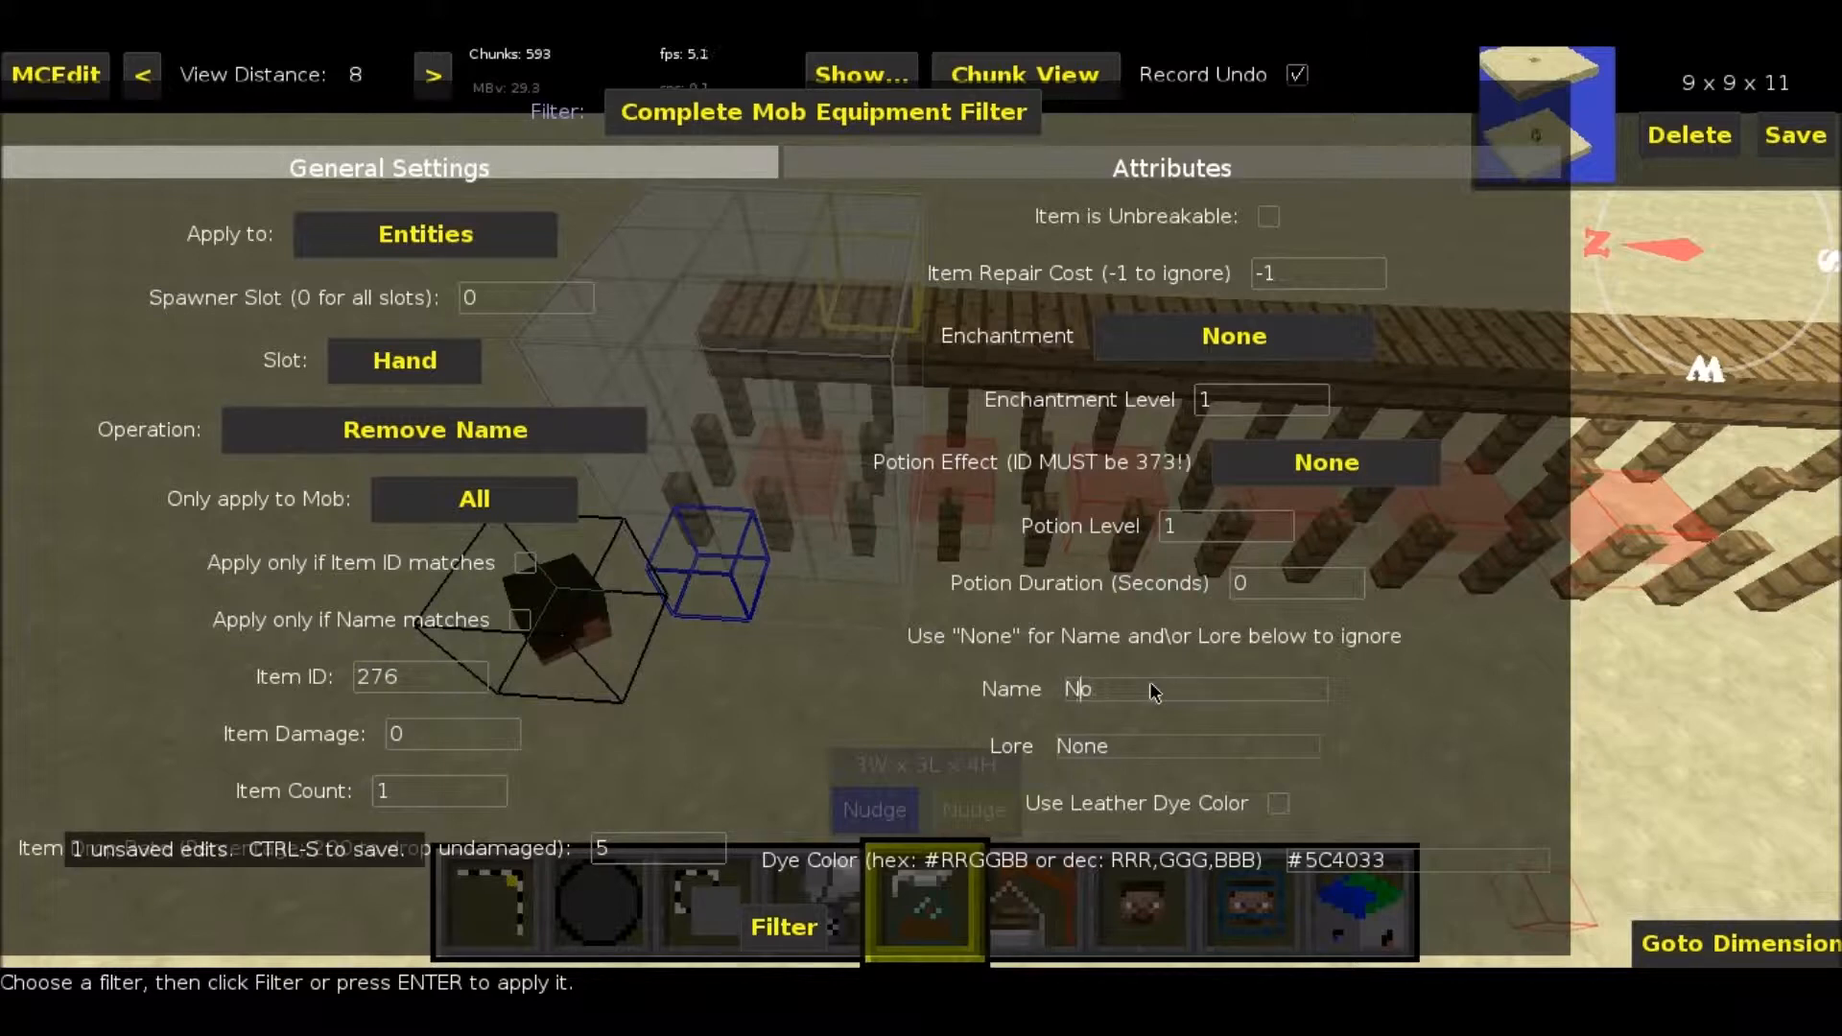
pyautogui.write('Brian')
pyautogui.click(529, 449)
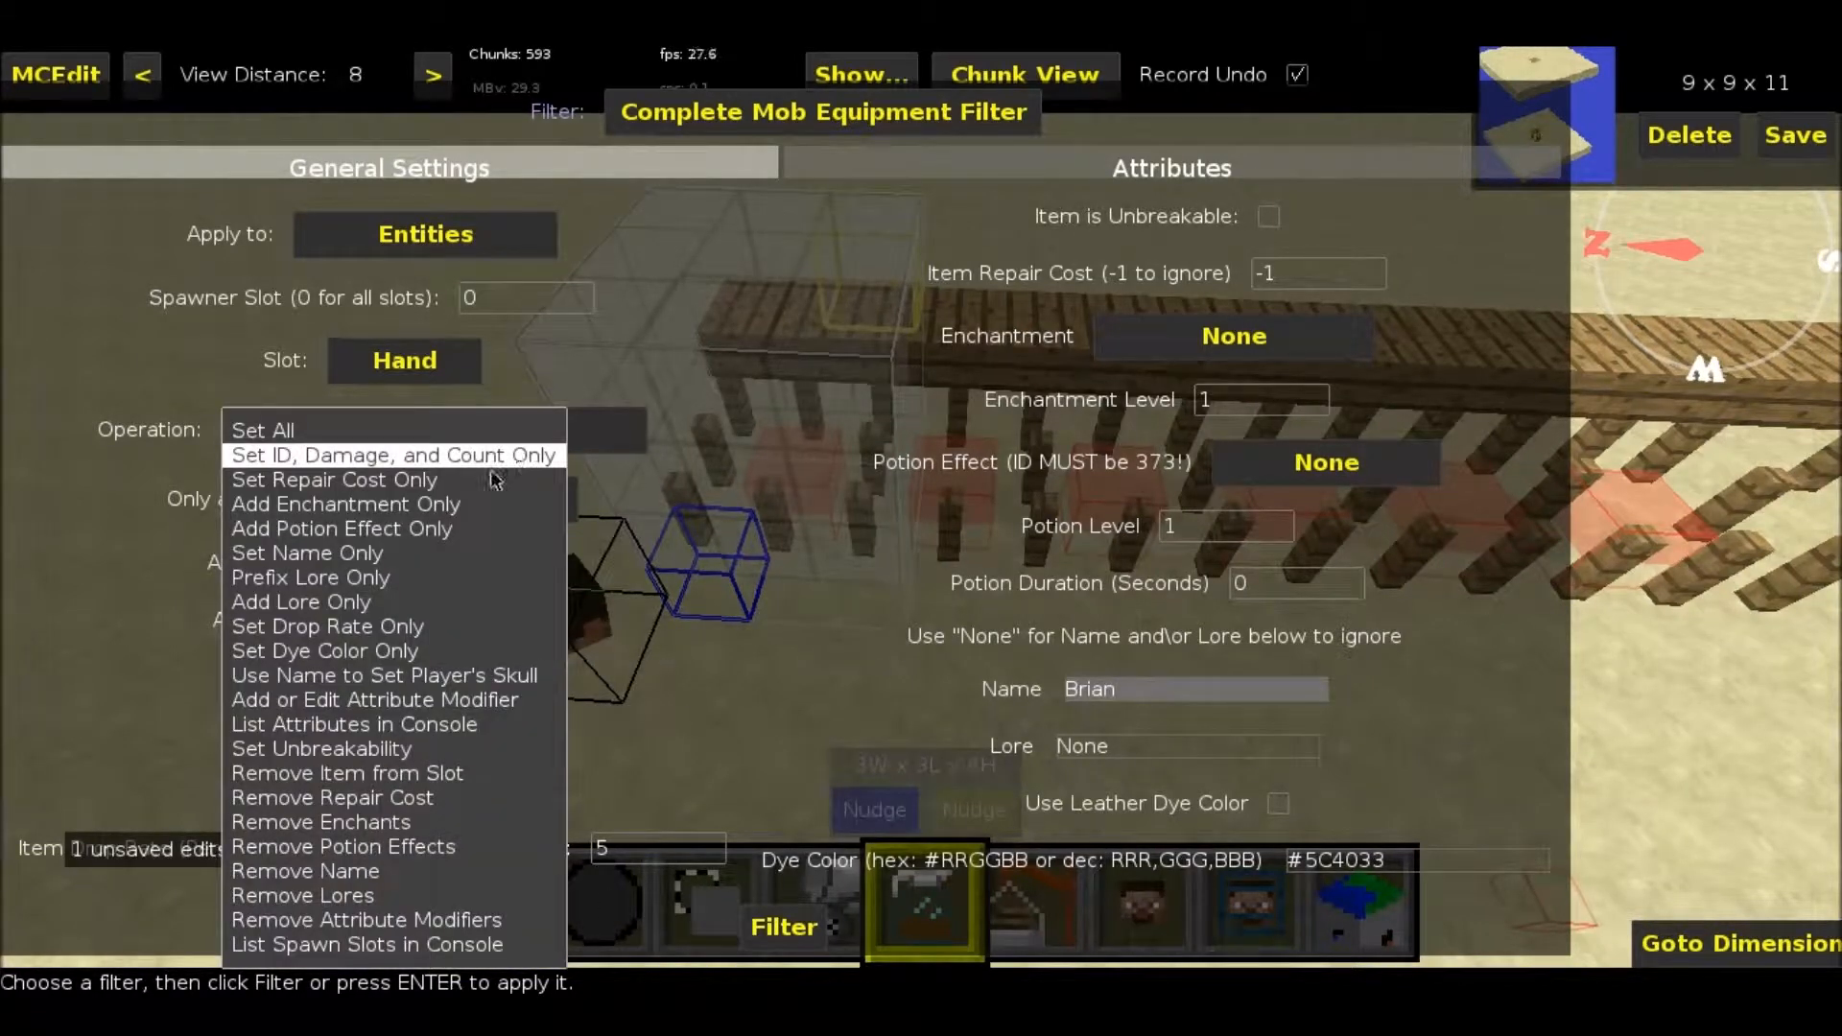
pyautogui.click(459, 554)
pyautogui.click(775, 930)
# - Set the hand item's drop rate to 100 percent with the Set Drop Rate Only operation
pyautogui.click(399, 429)
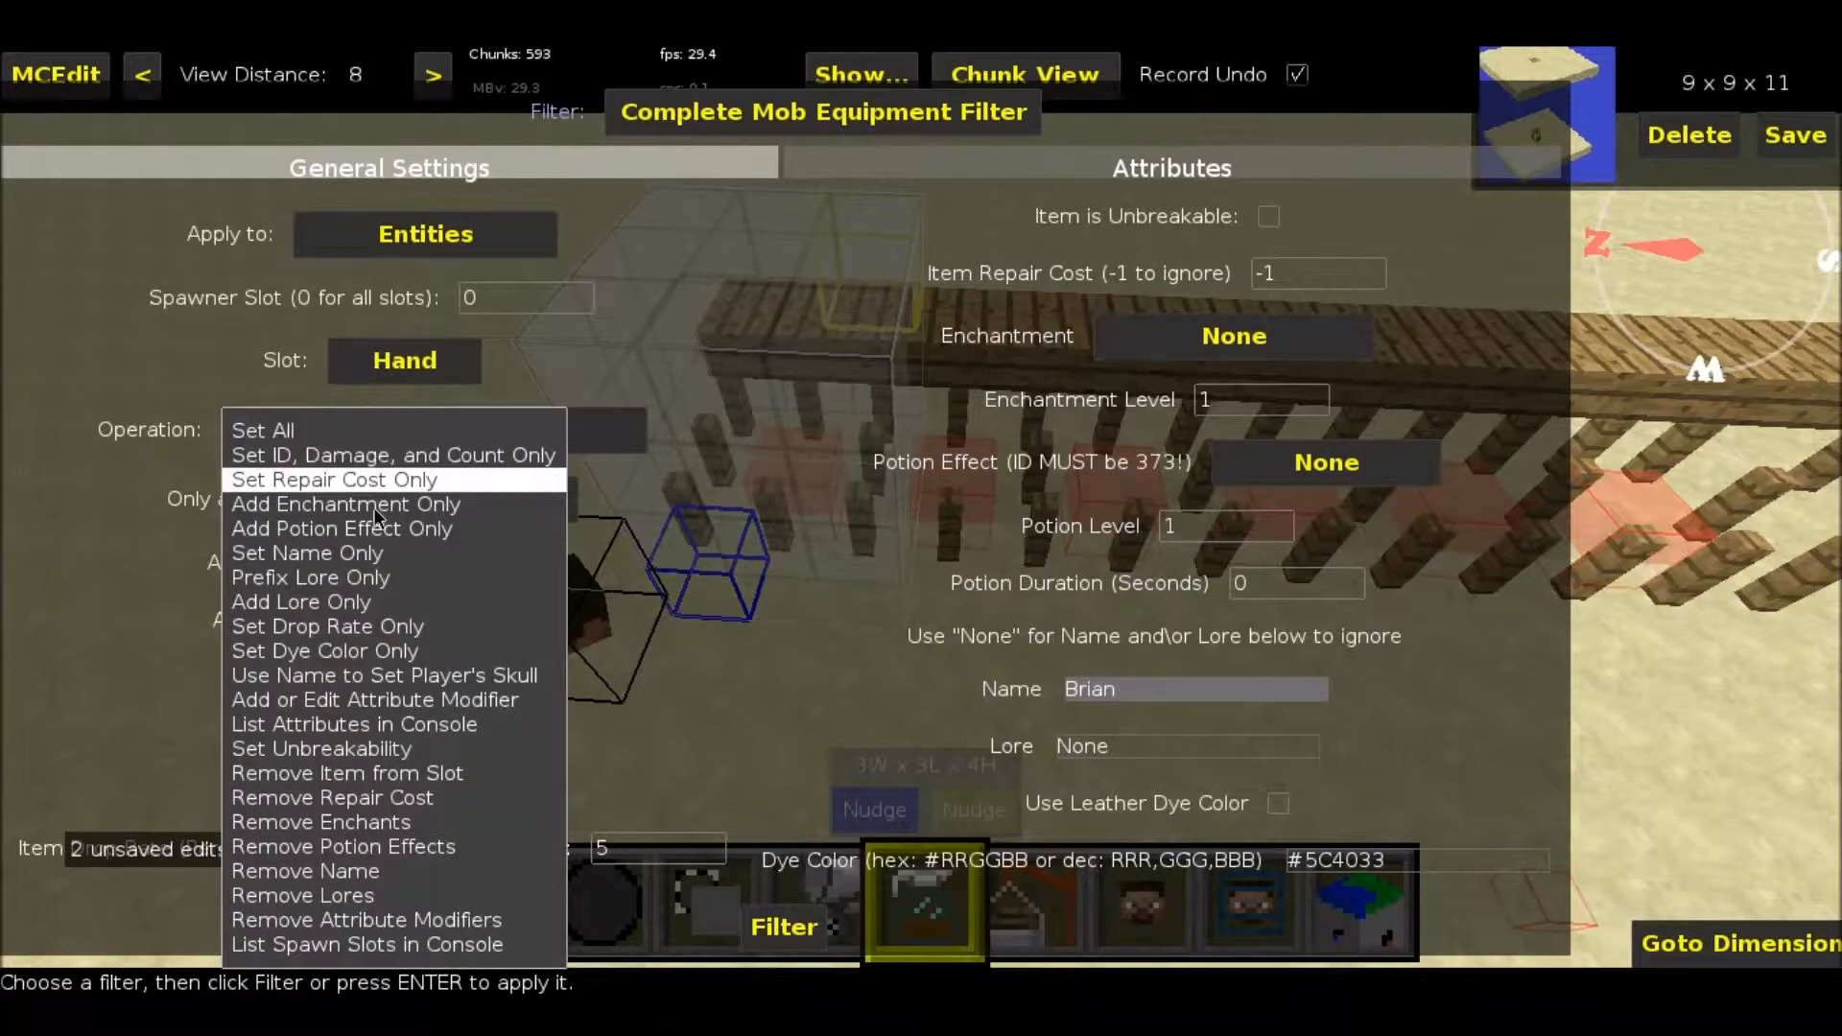
pyautogui.click(361, 627)
pyautogui.click(630, 855)
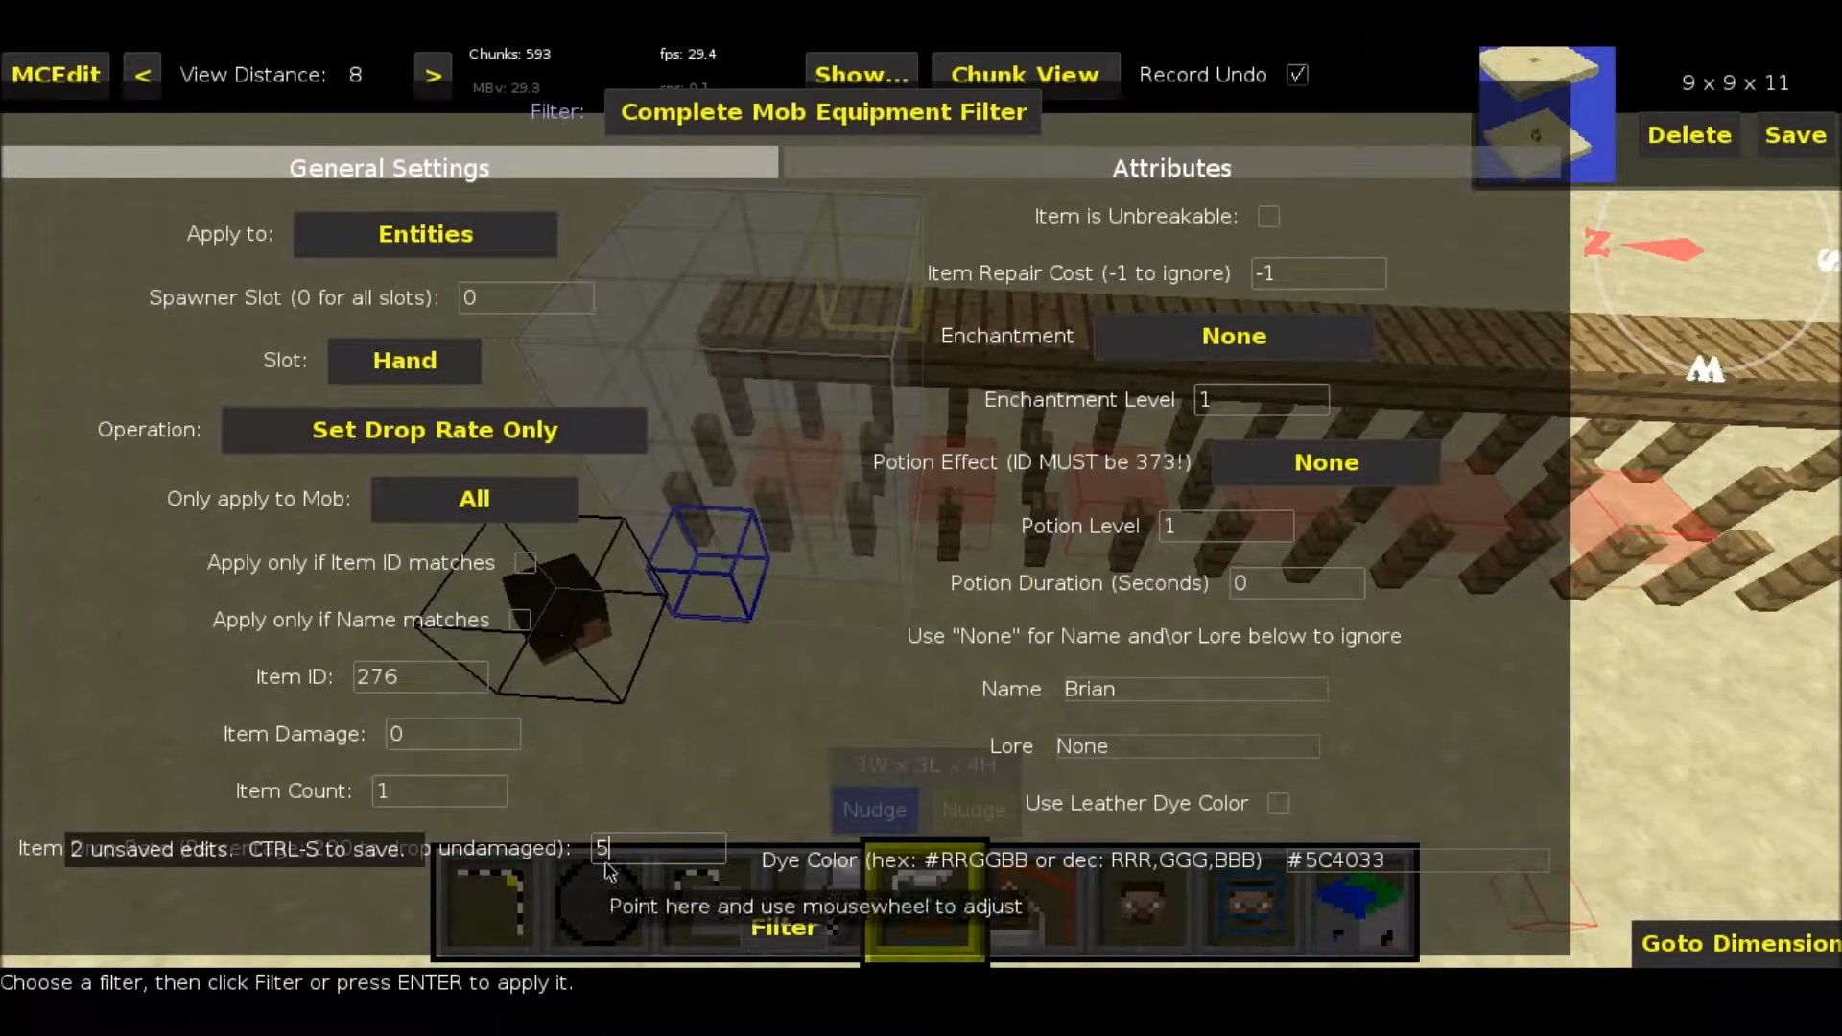
pyautogui.press('BackSpace')
pyautogui.write('100')
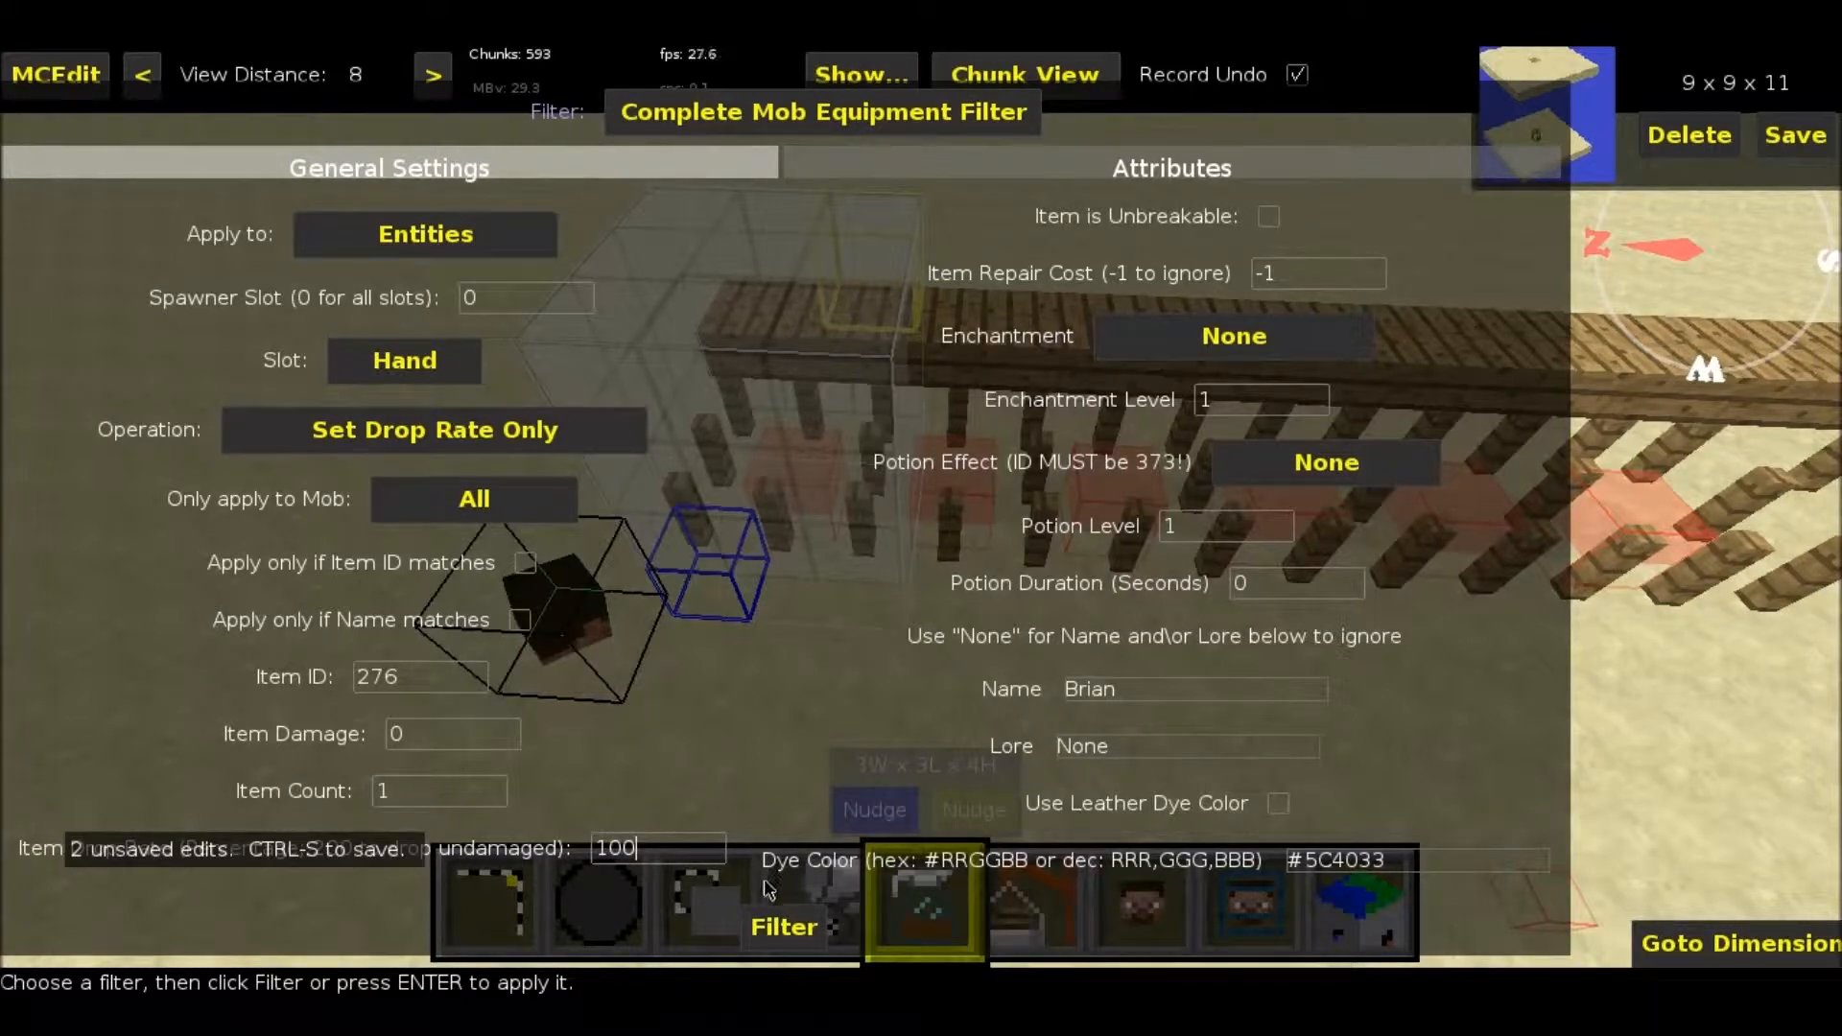
pyautogui.click(783, 925)
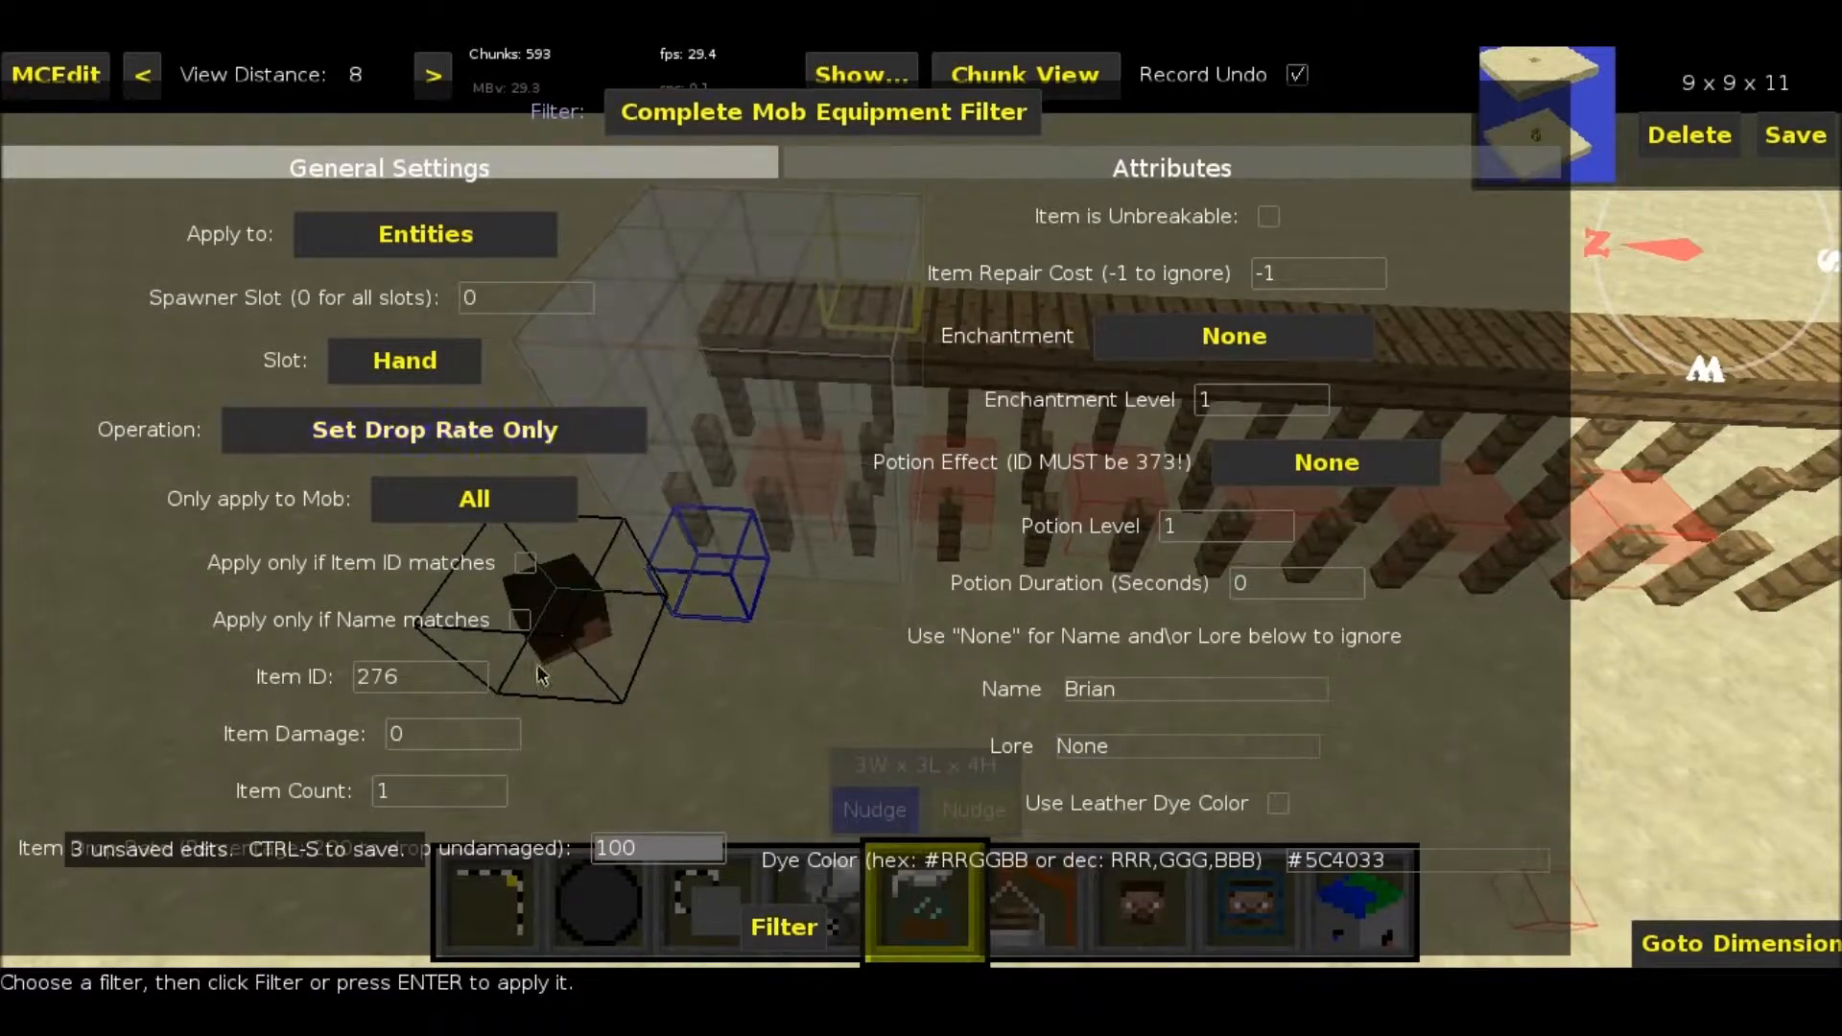
pyautogui.write('1')
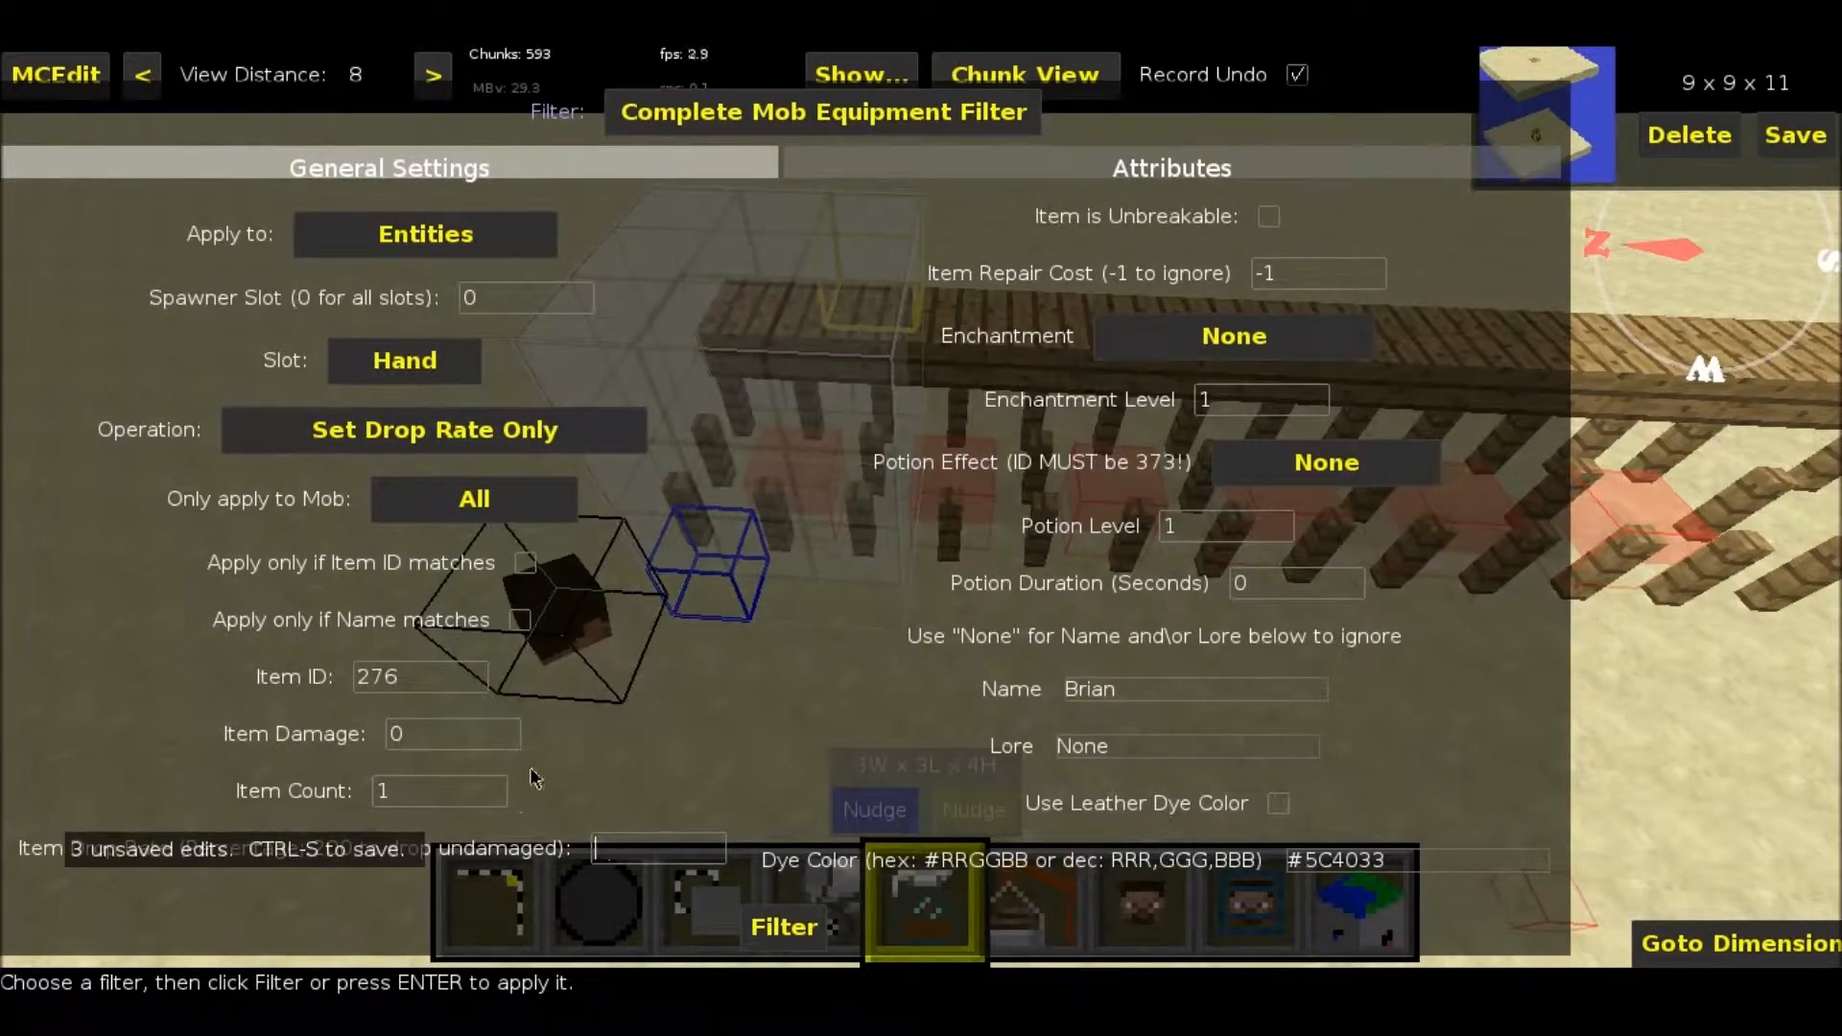
pyautogui.click(705, 115)
pyautogui.click(641, 190)
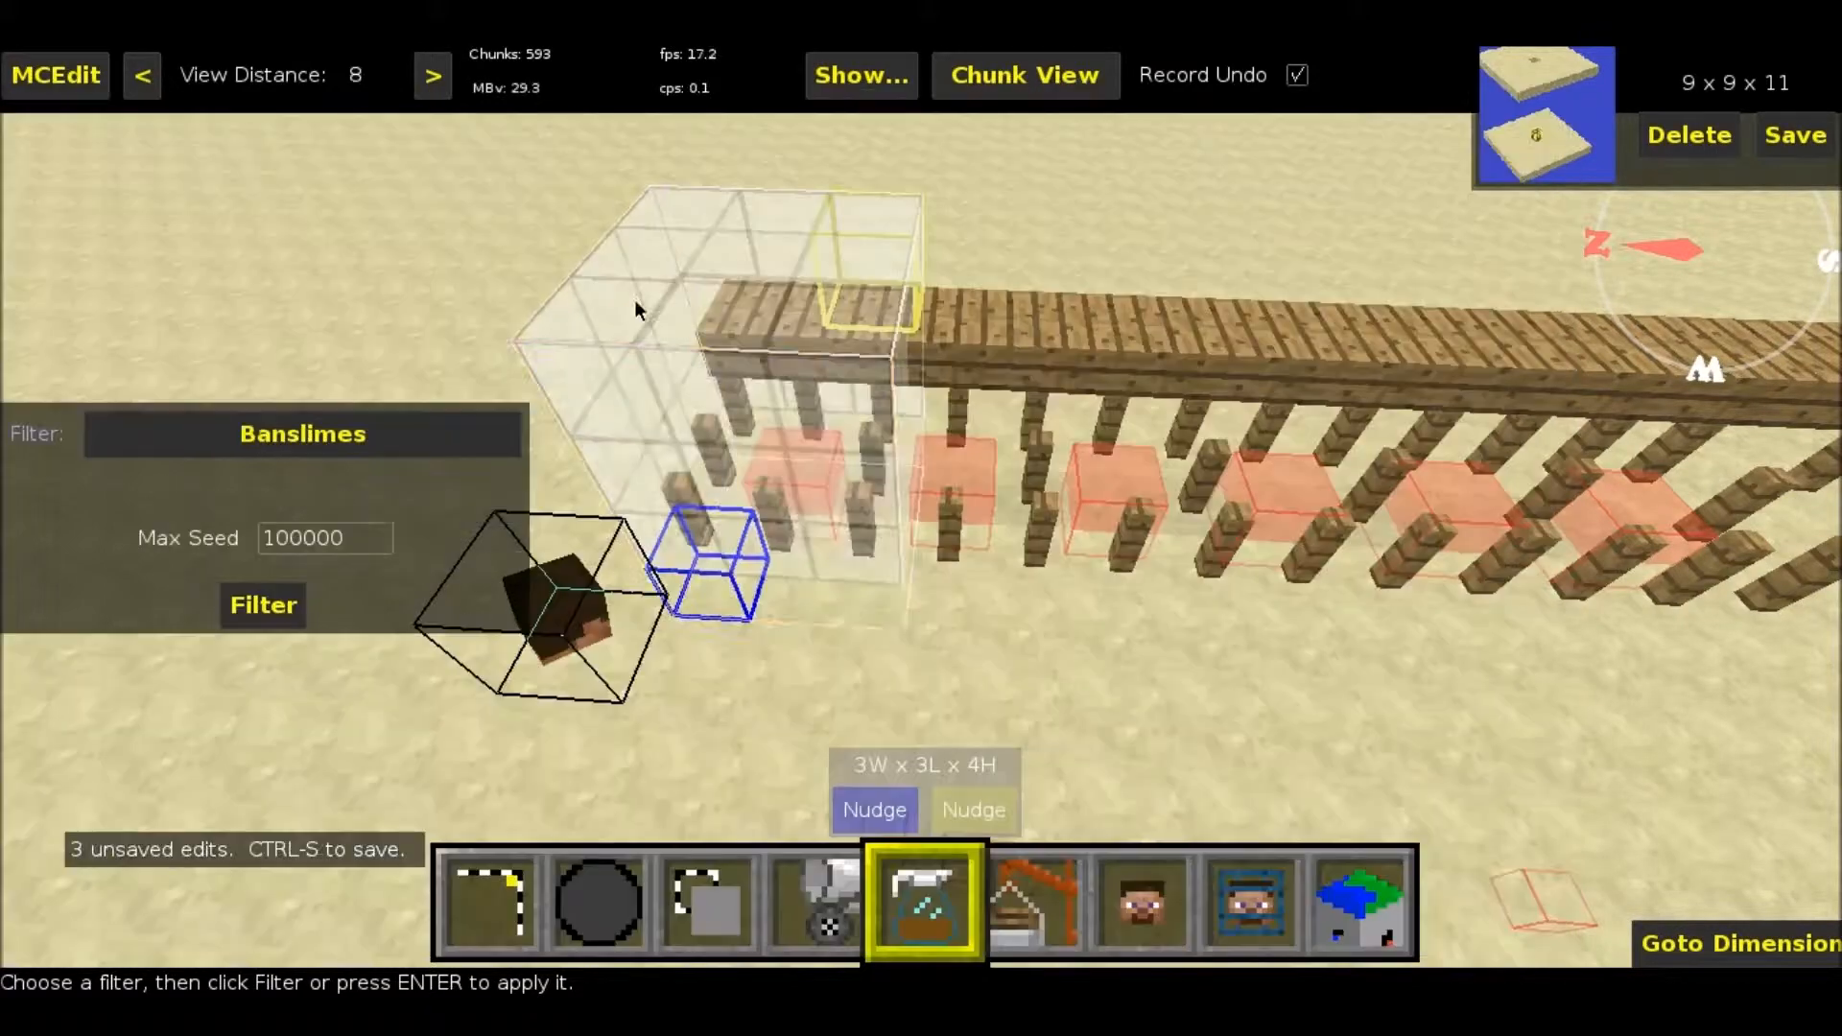
# - Make a new 4W x 3L x 5H selection around the second pen in the row
pyautogui.click(487, 894)
pyautogui.rightClick(777, 698)
pyautogui.press('d')
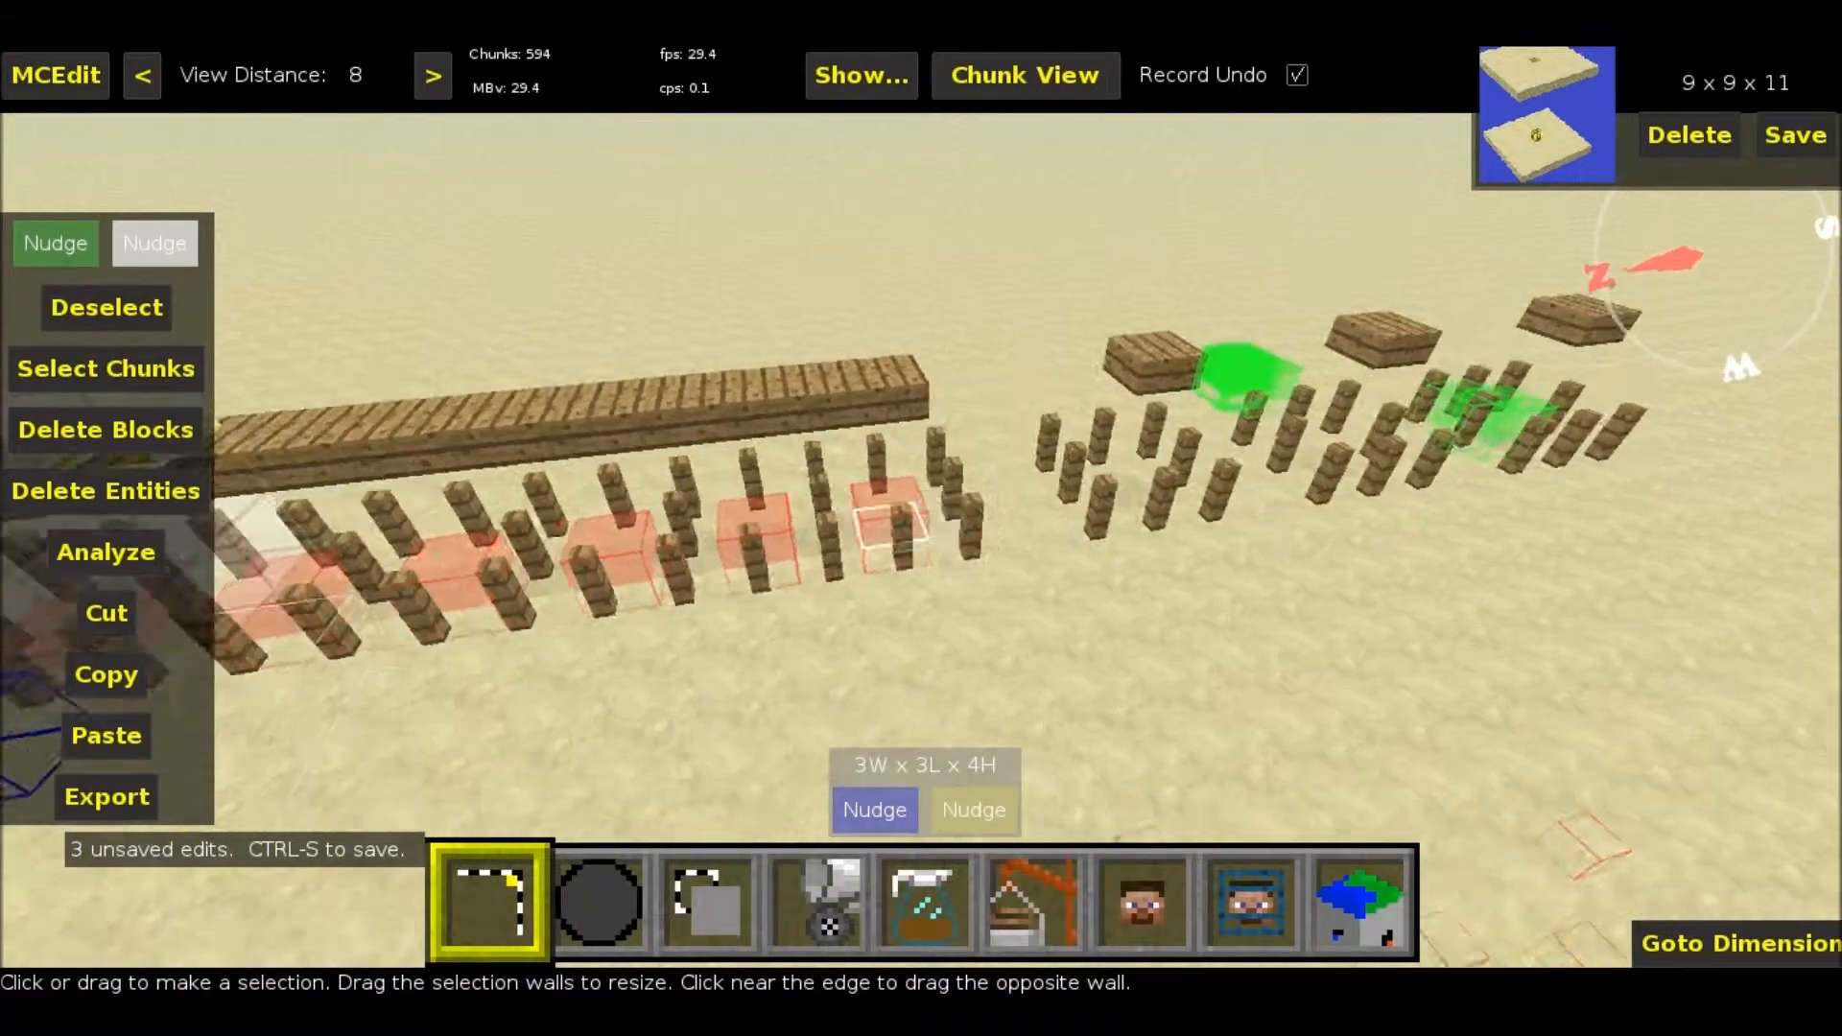
pyautogui.press('a')
pyautogui.rightClick(779, 697)
pyautogui.moveTo(839, 533); pyautogui.dragTo(919, 463)
pyautogui.moveTo(829, 547); pyautogui.dragTo(947, 318)
pyautogui.moveTo(924, 647); pyautogui.dragTo(923, 693)
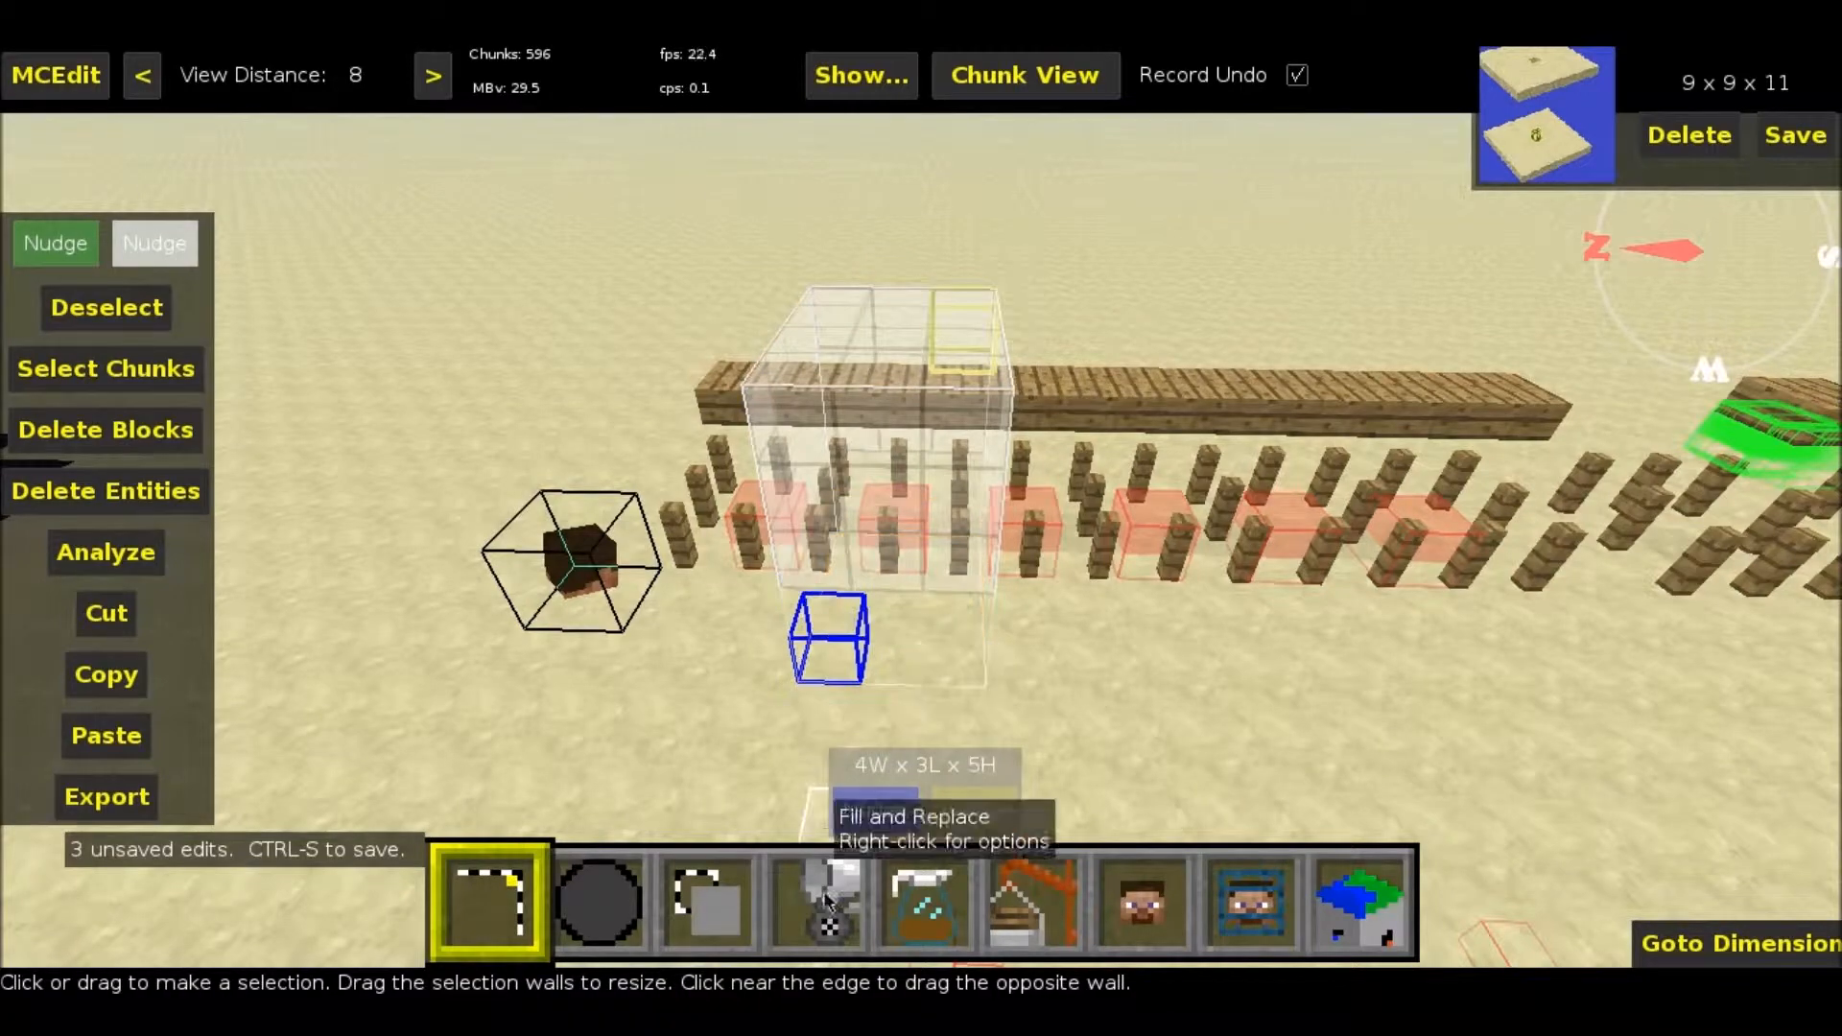
# - Equip the mob in the selected pen with chest item ID 299 using Complete Mob Equipment Filter's Set ID, Damage, and Count Only operation
pyautogui.click(923, 902)
pyautogui.click(359, 415)
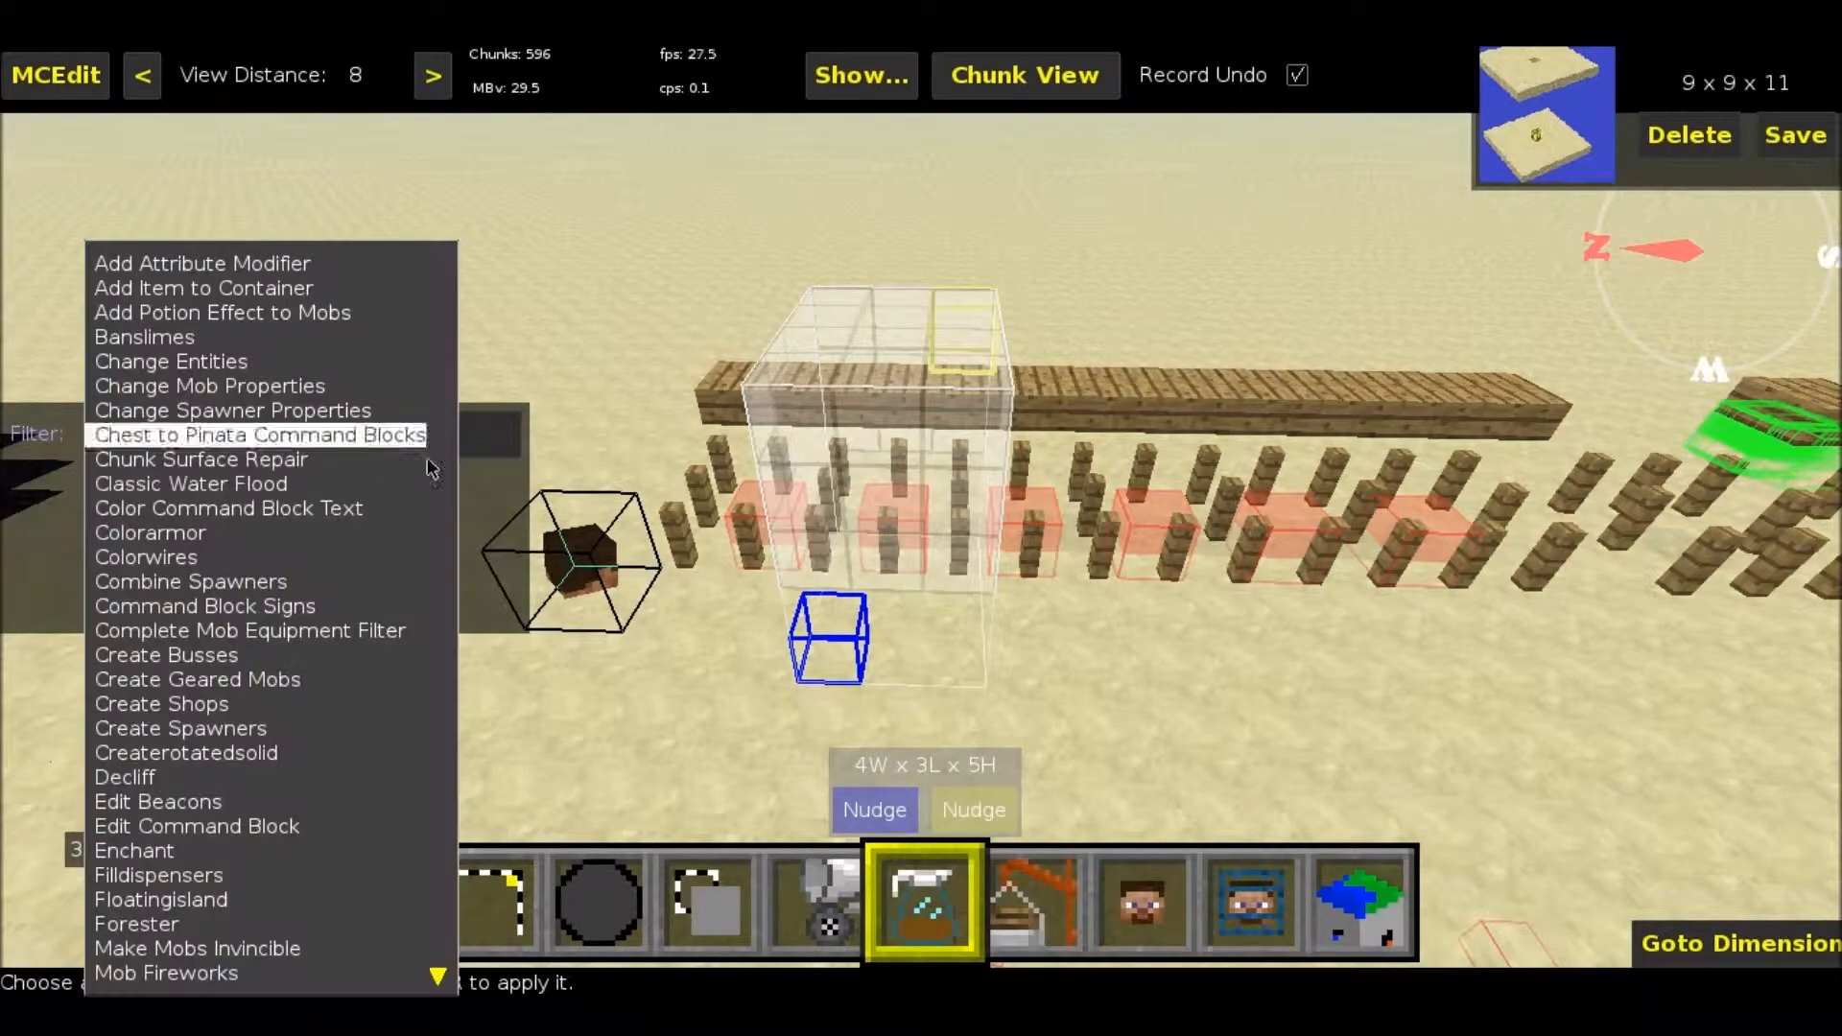
pyautogui.click(399, 627)
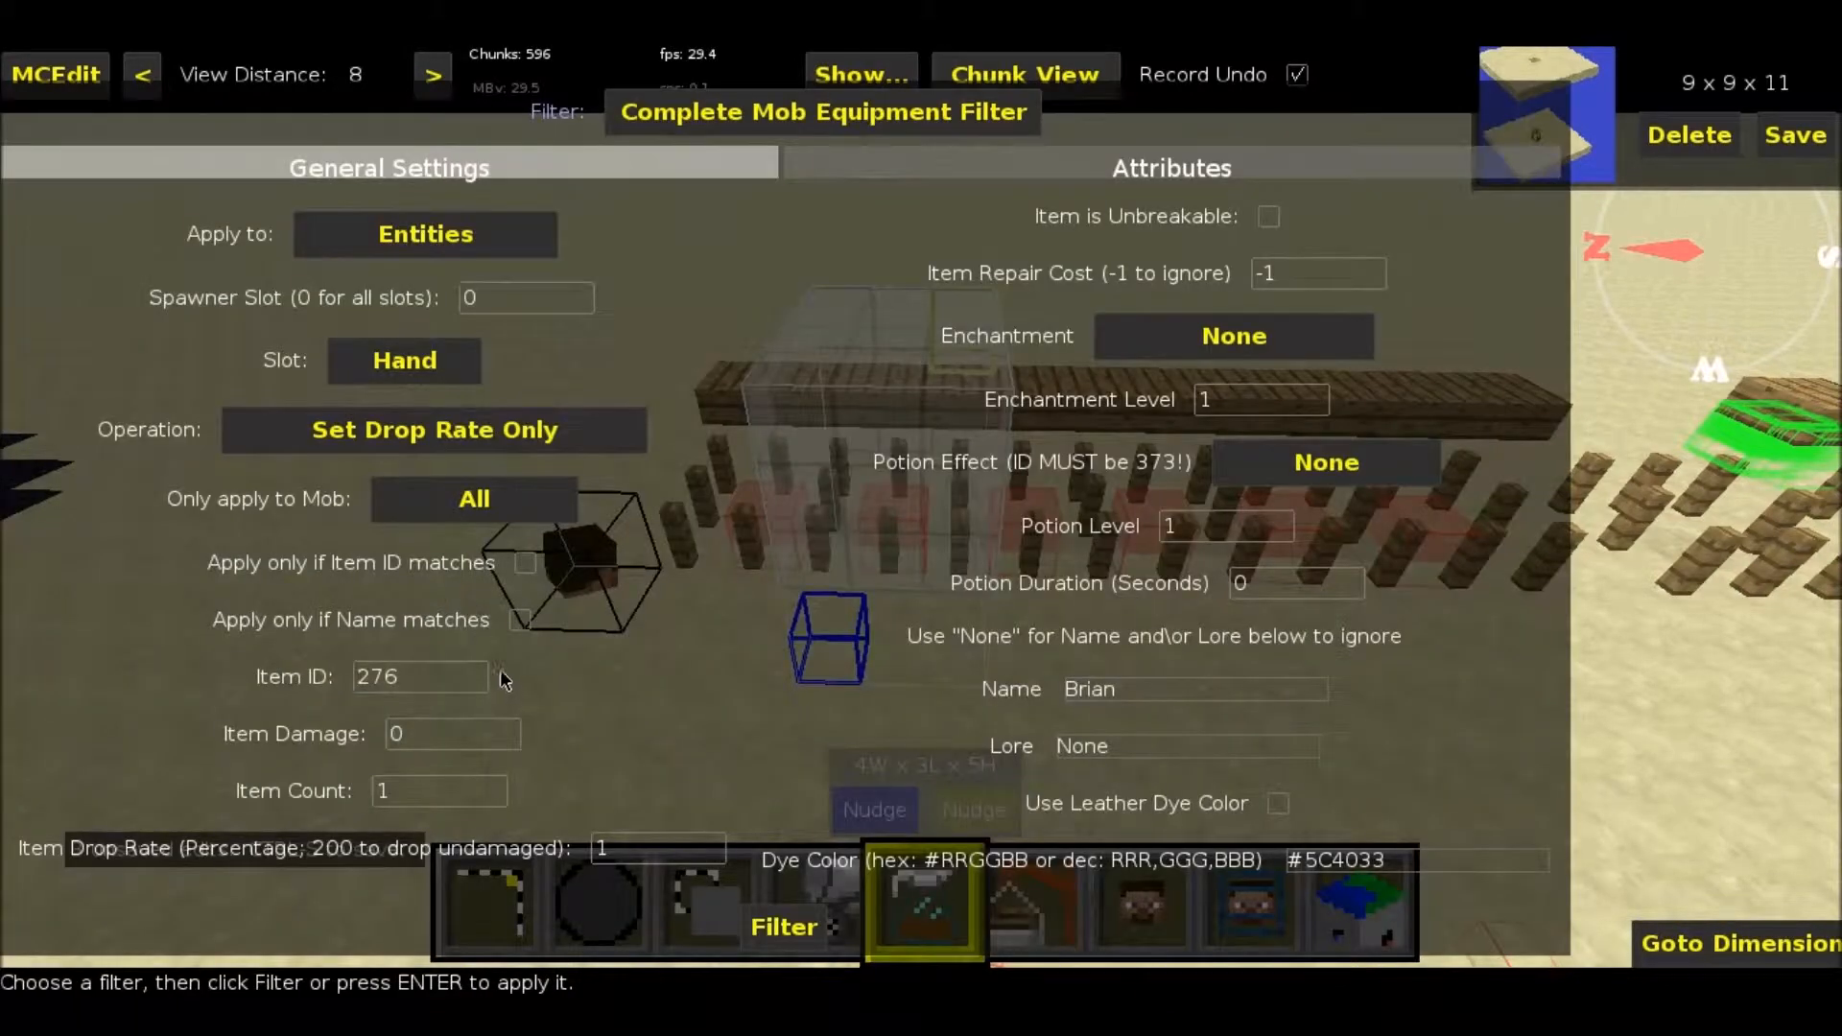
pyautogui.click(384, 366)
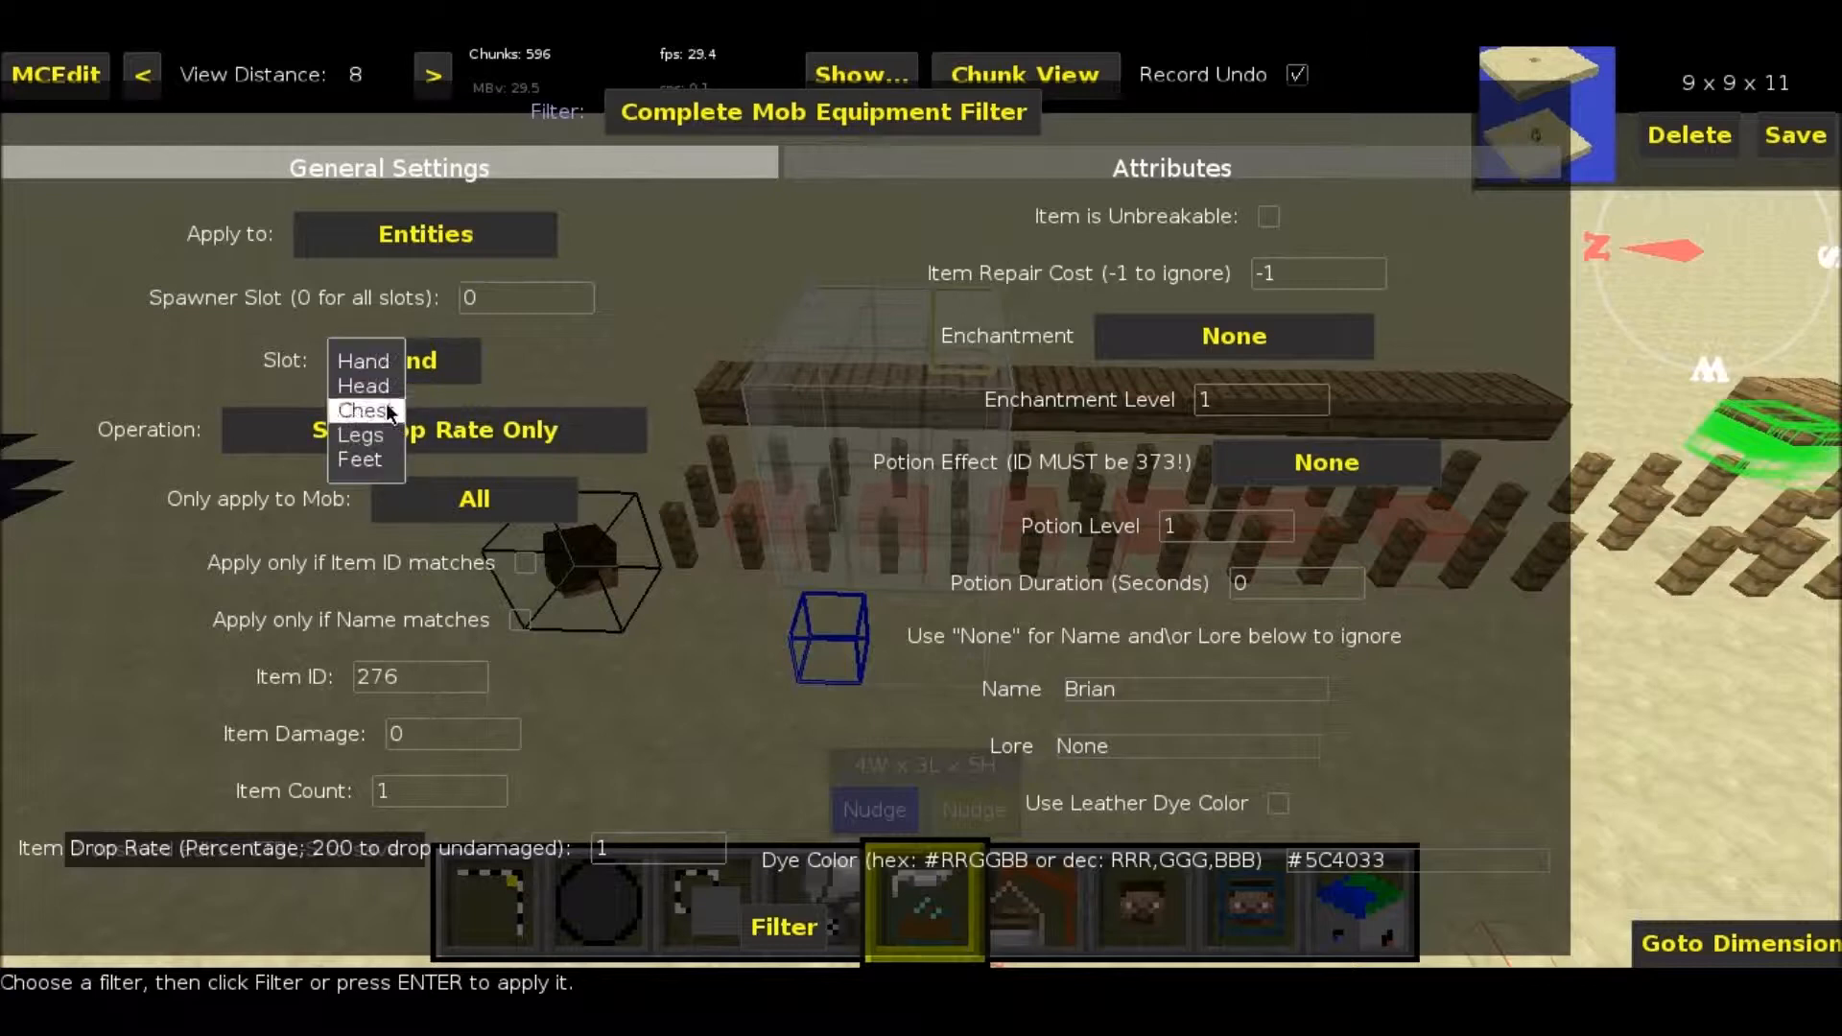
pyautogui.click(411, 411)
pyautogui.click(413, 441)
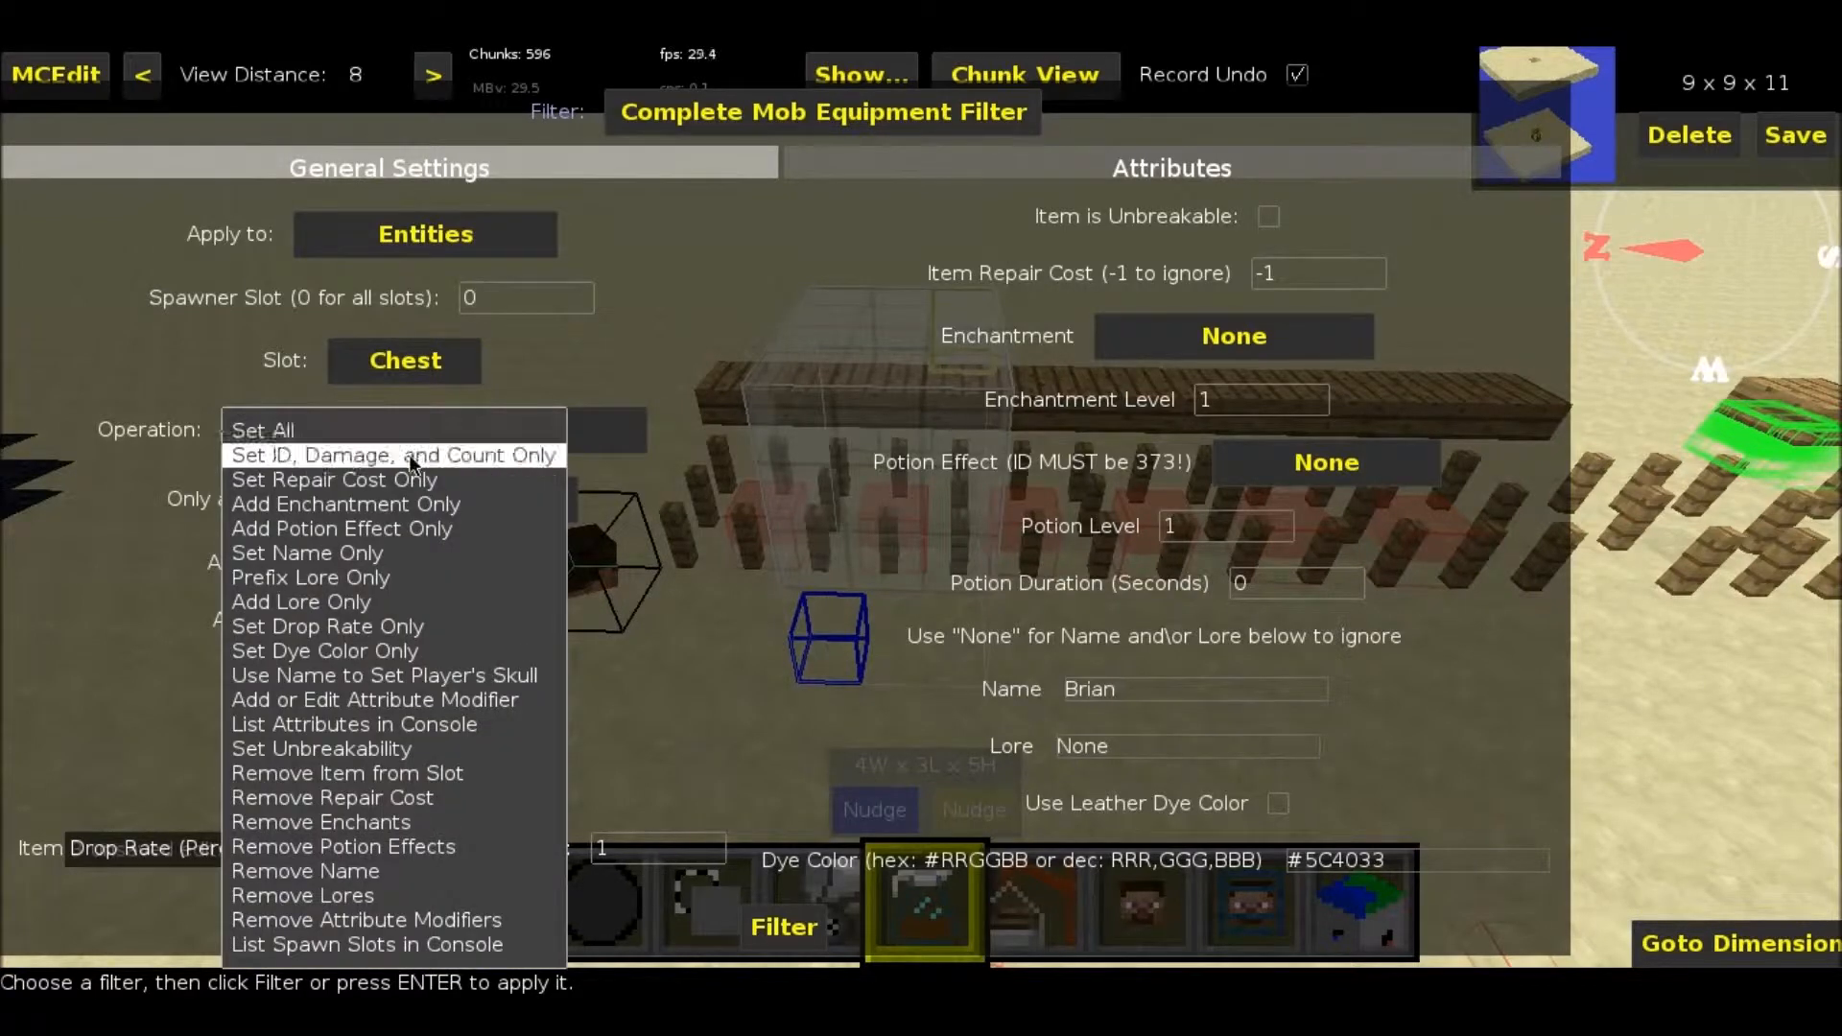
pyautogui.click(415, 458)
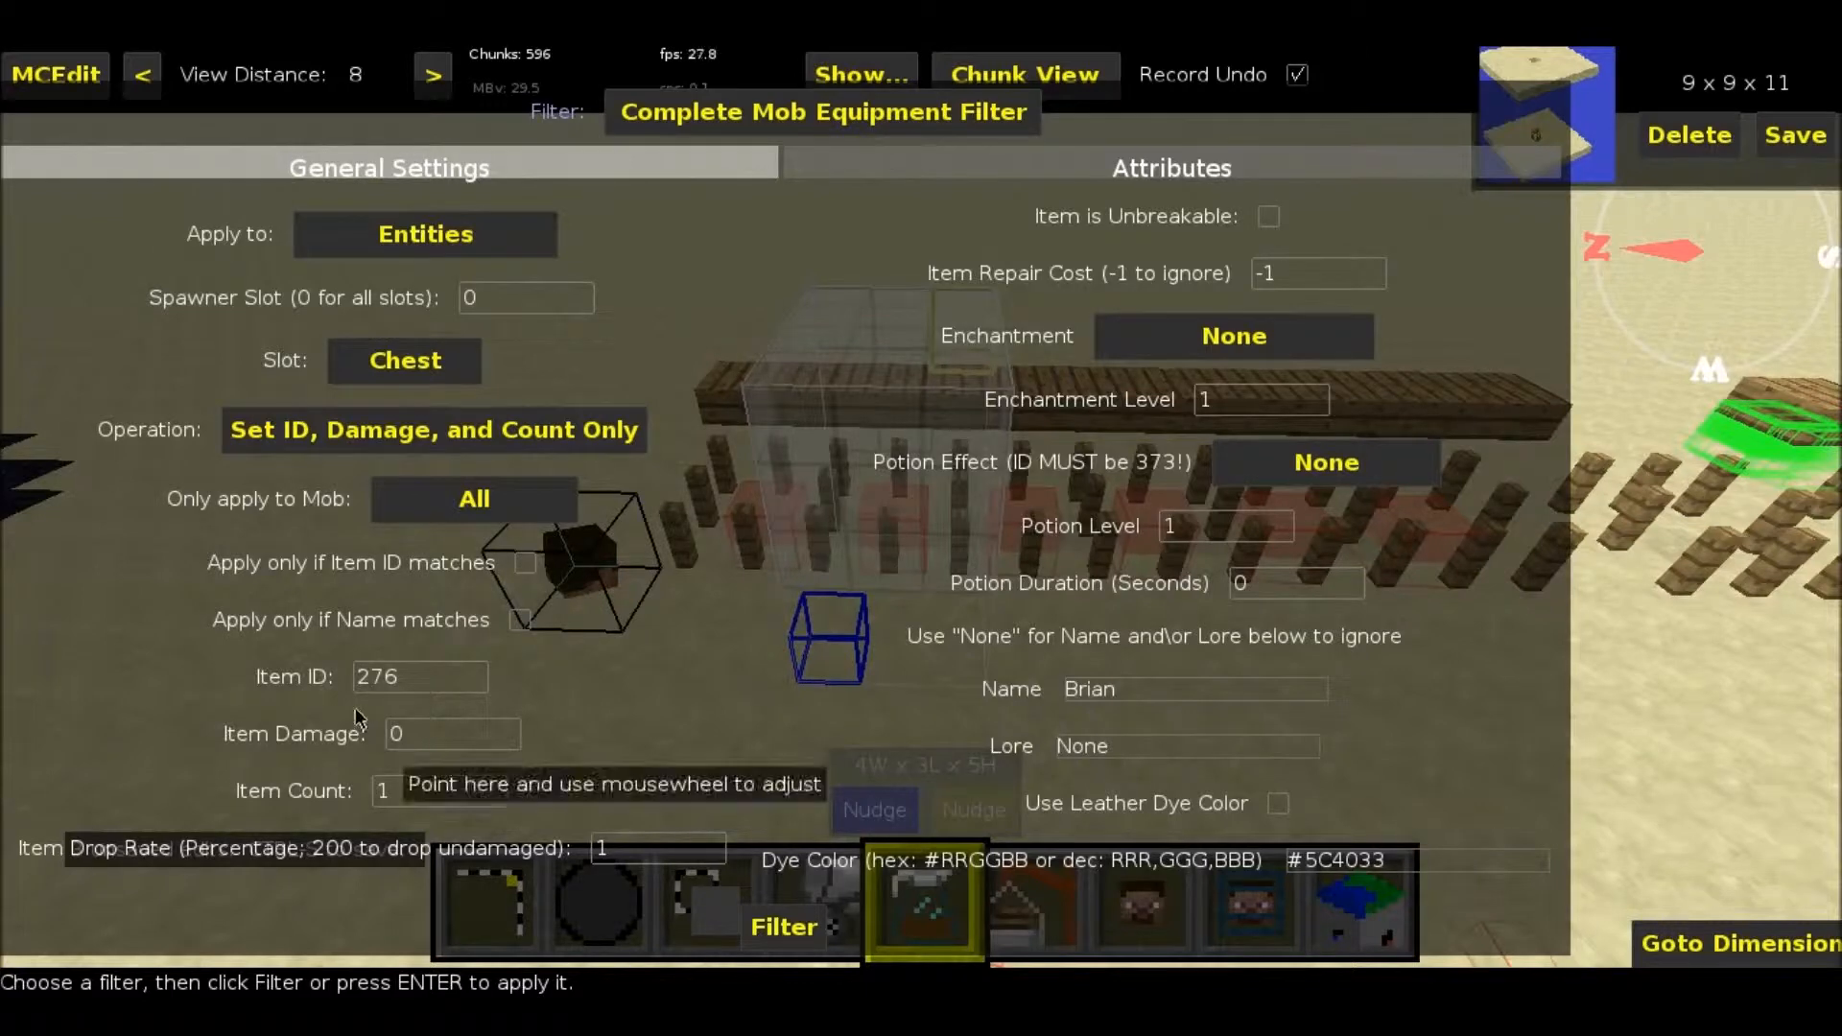
pyautogui.click(423, 682)
pyautogui.press('BackSpace')
pyautogui.press('BackSpace')
pyautogui.write('99')
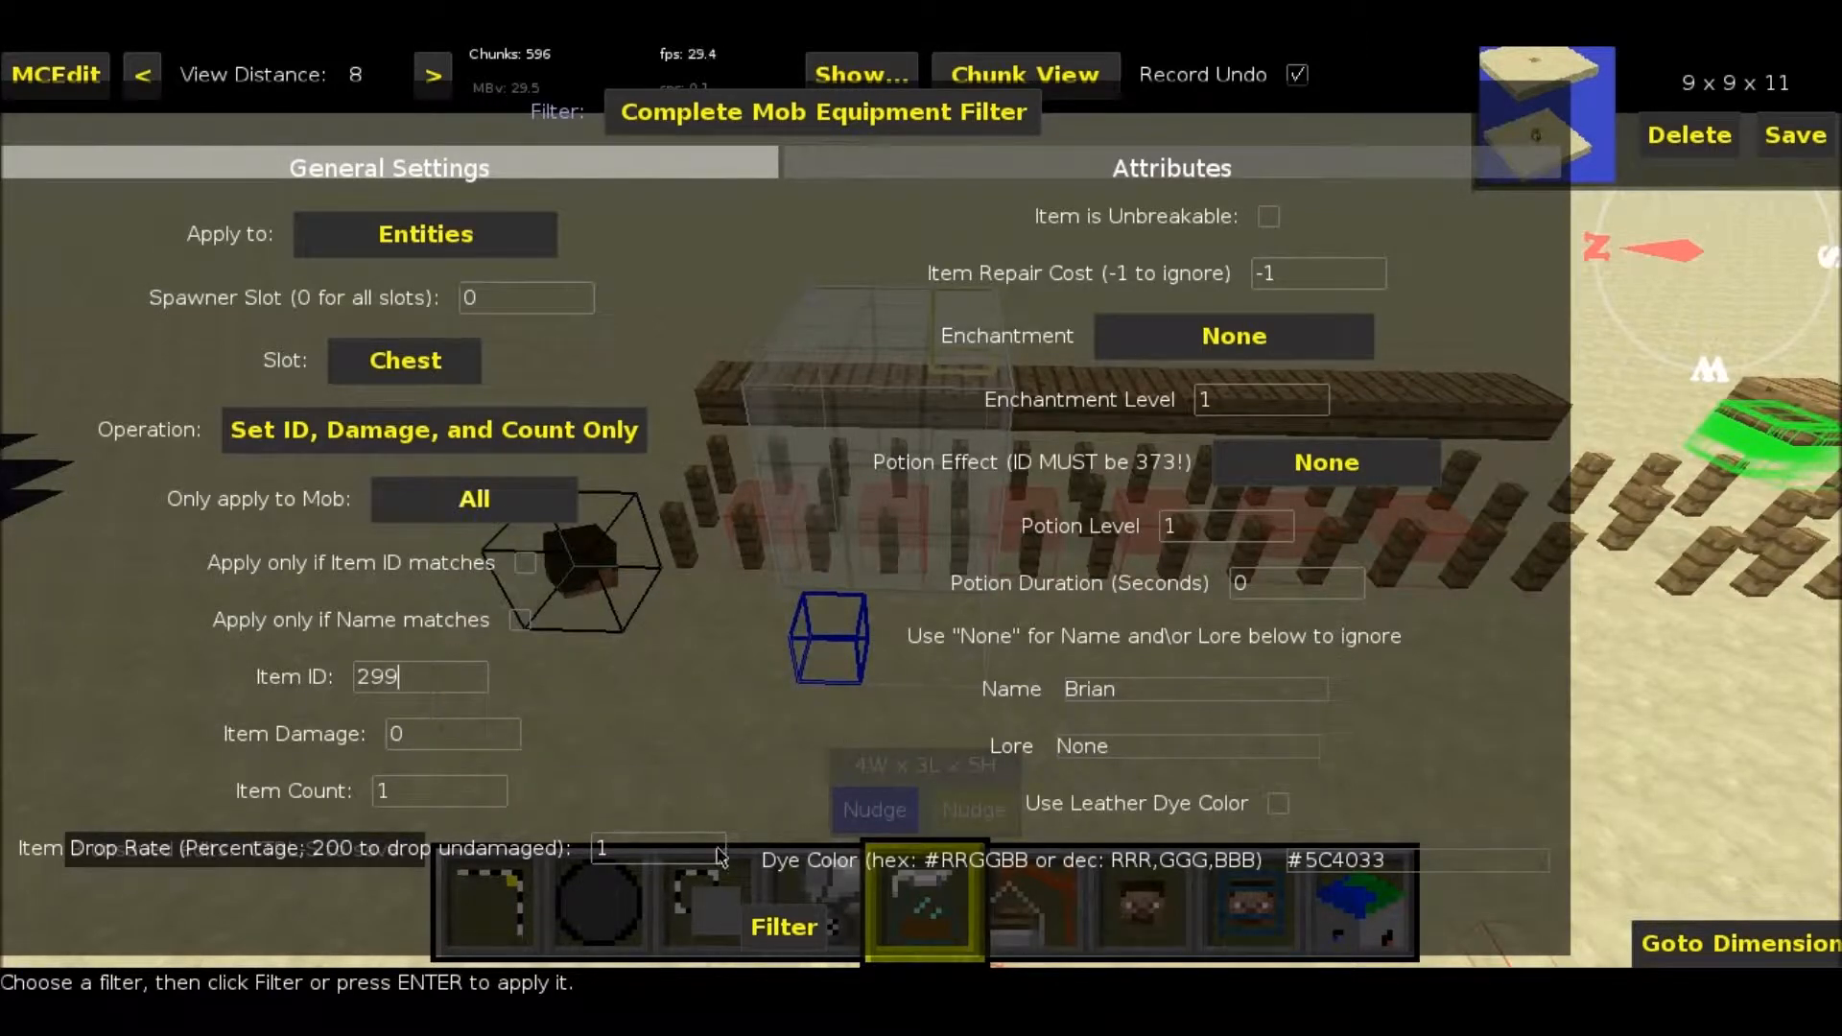
# - Set the chest item's drop rate to 0 percent with the Set Drop Rate Only operation
pyautogui.click(461, 434)
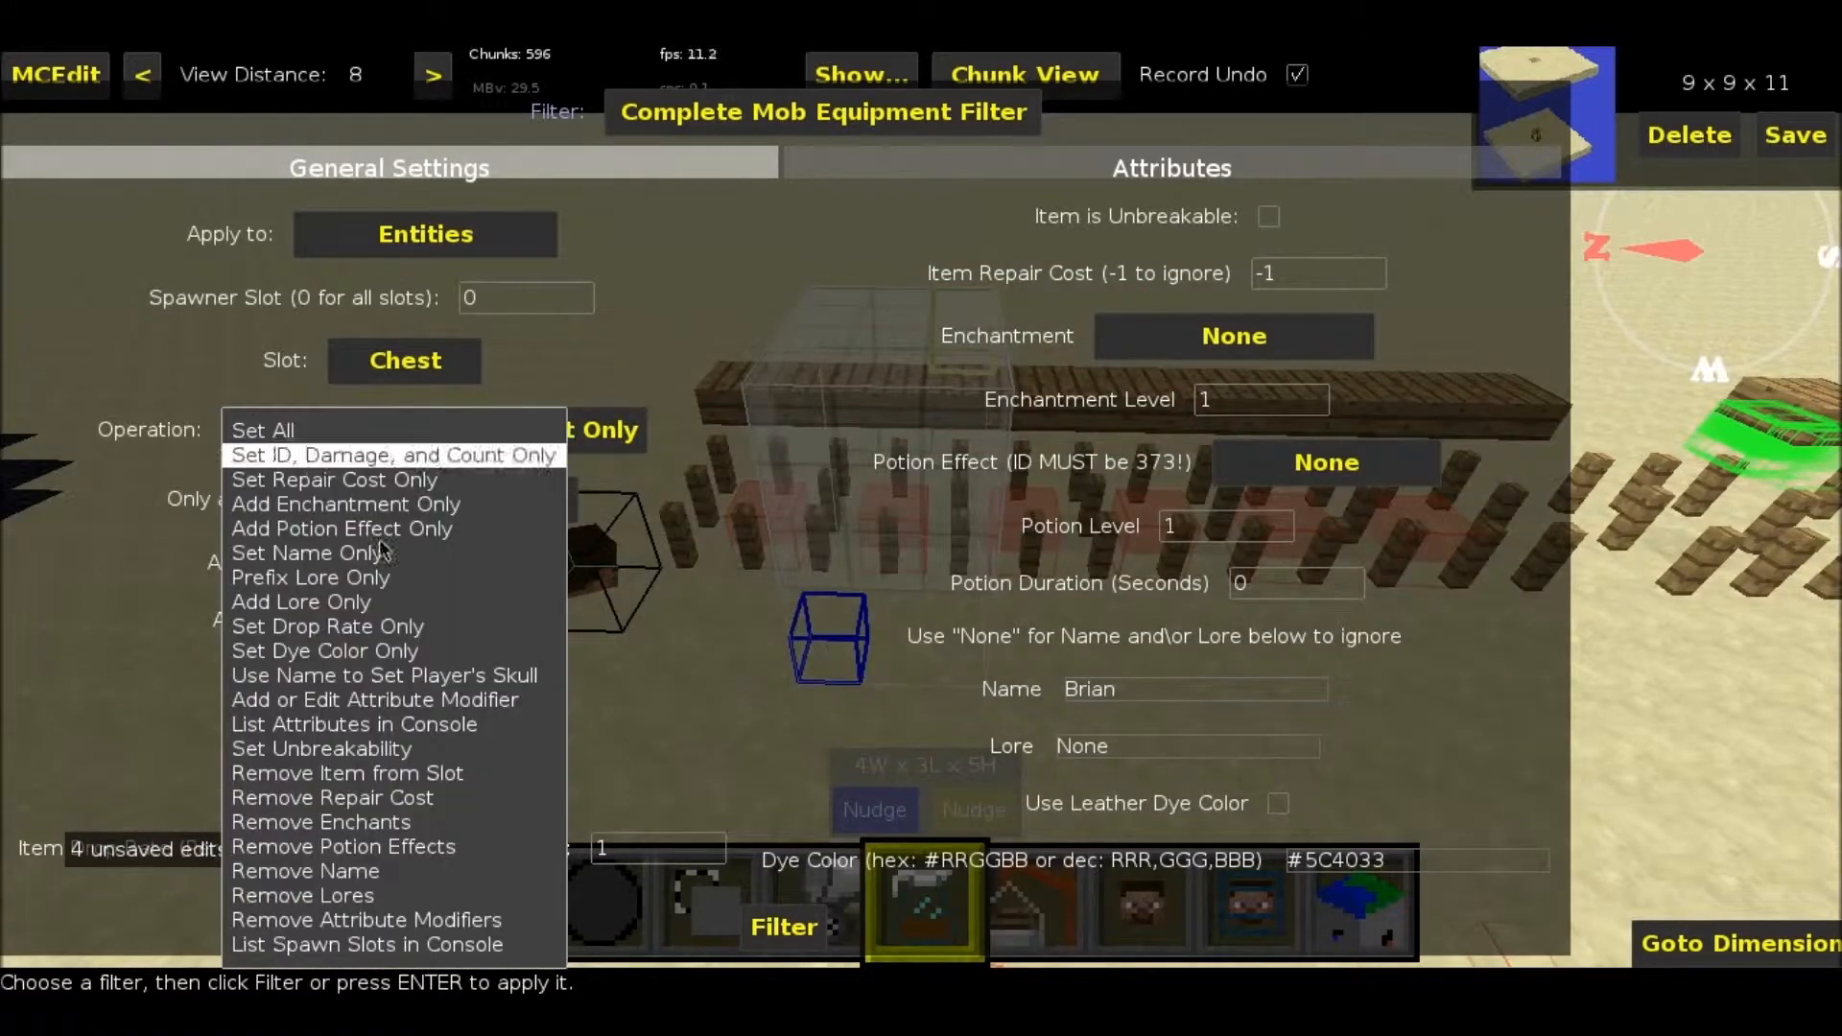
pyautogui.click(378, 625)
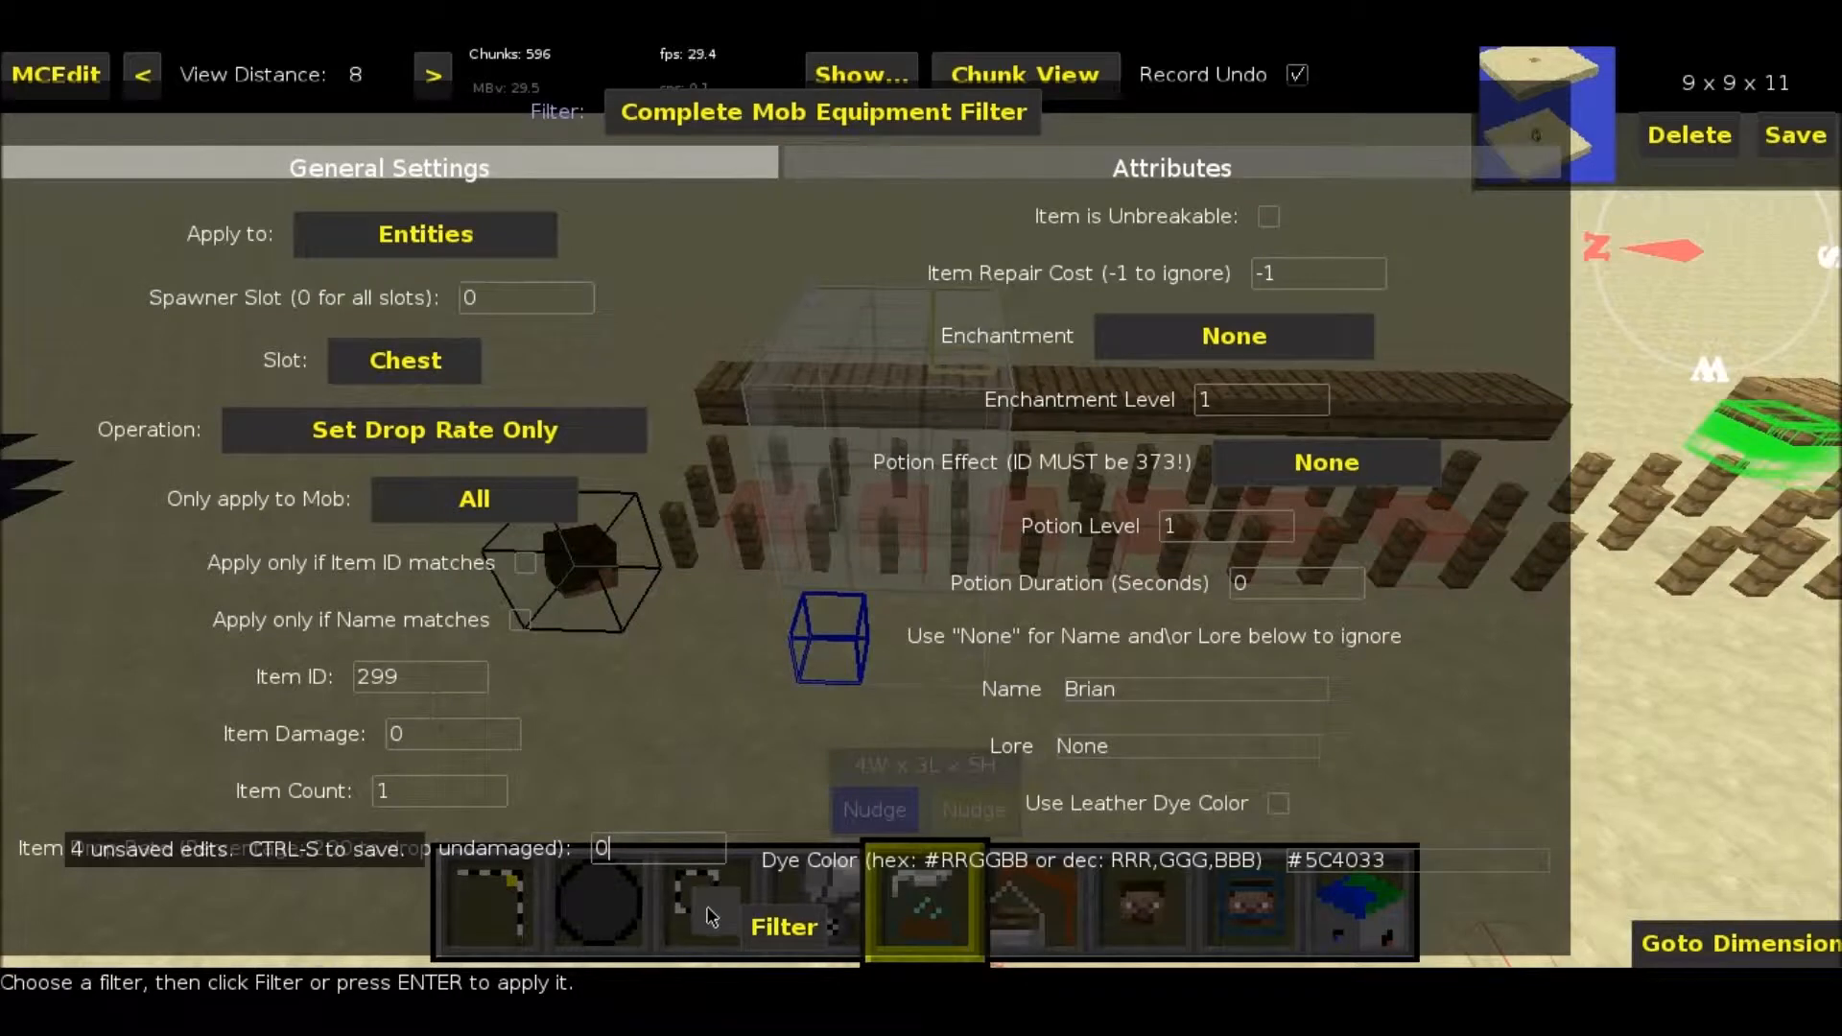
pyautogui.click(781, 928)
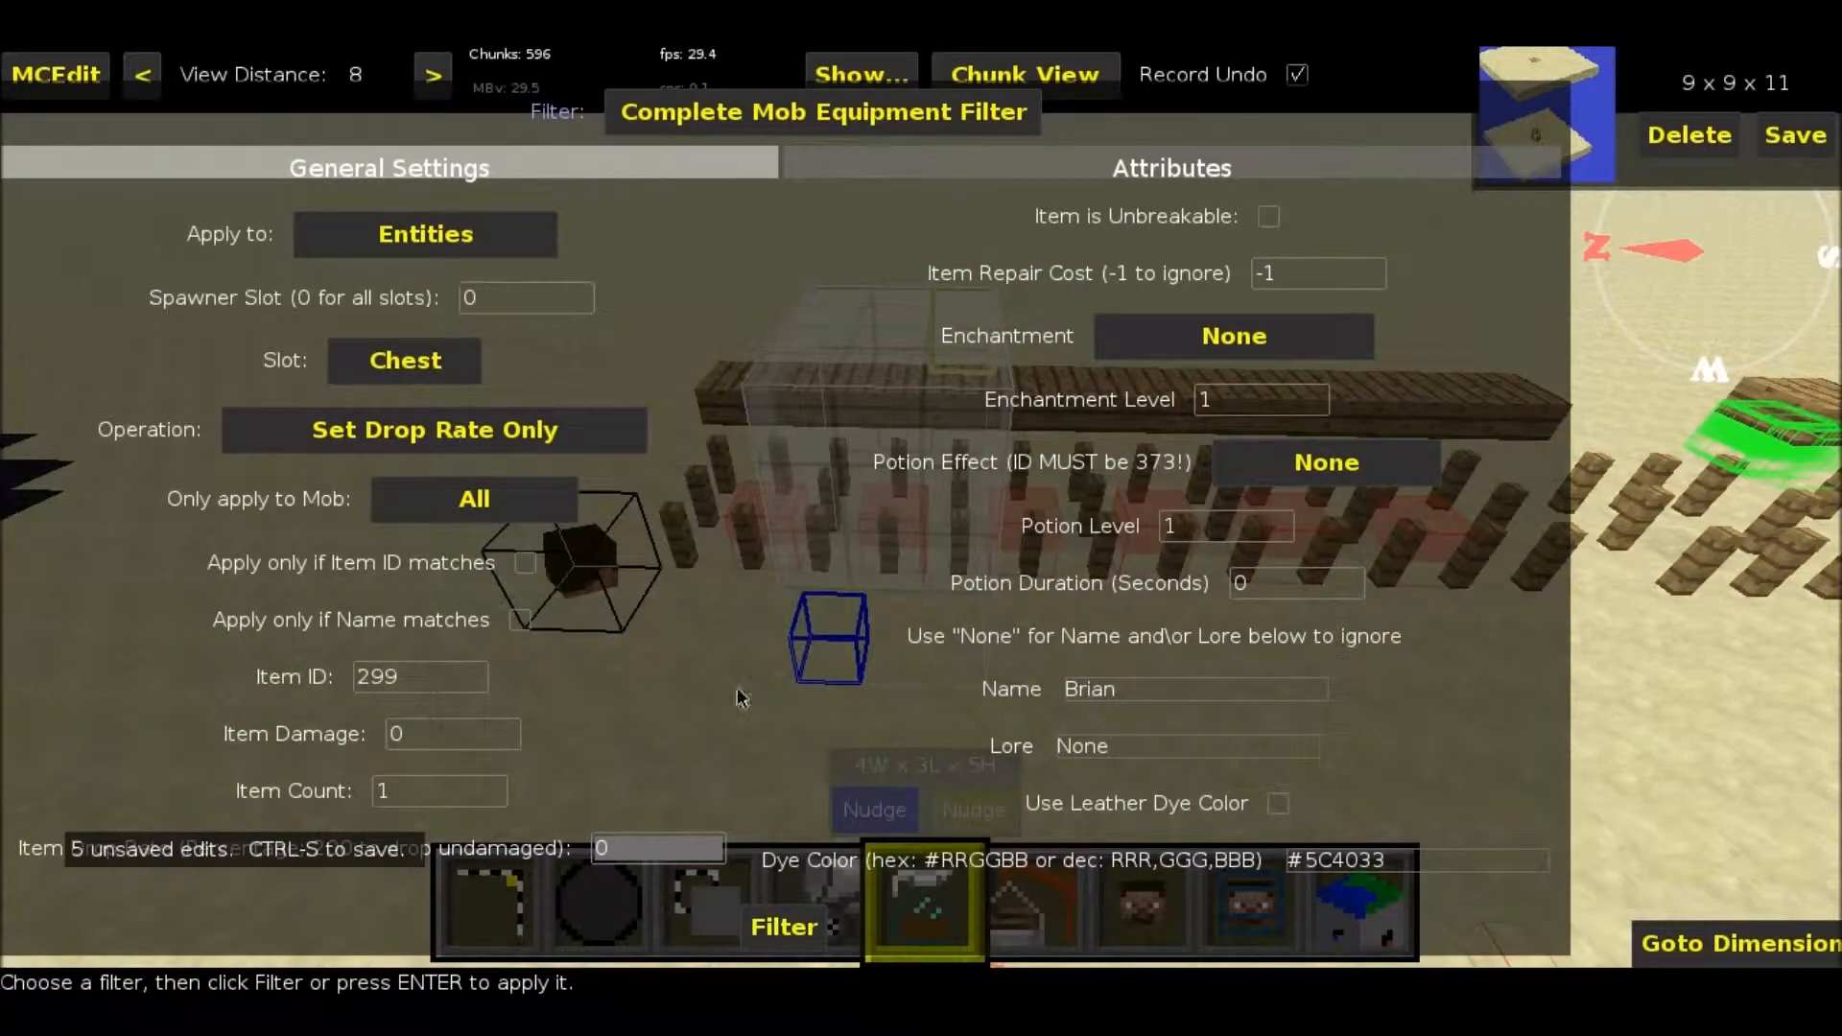
# - Choose the Set Dye Color Only operation for the chest item and enable the leather dye color
pyautogui.click(285, 446)
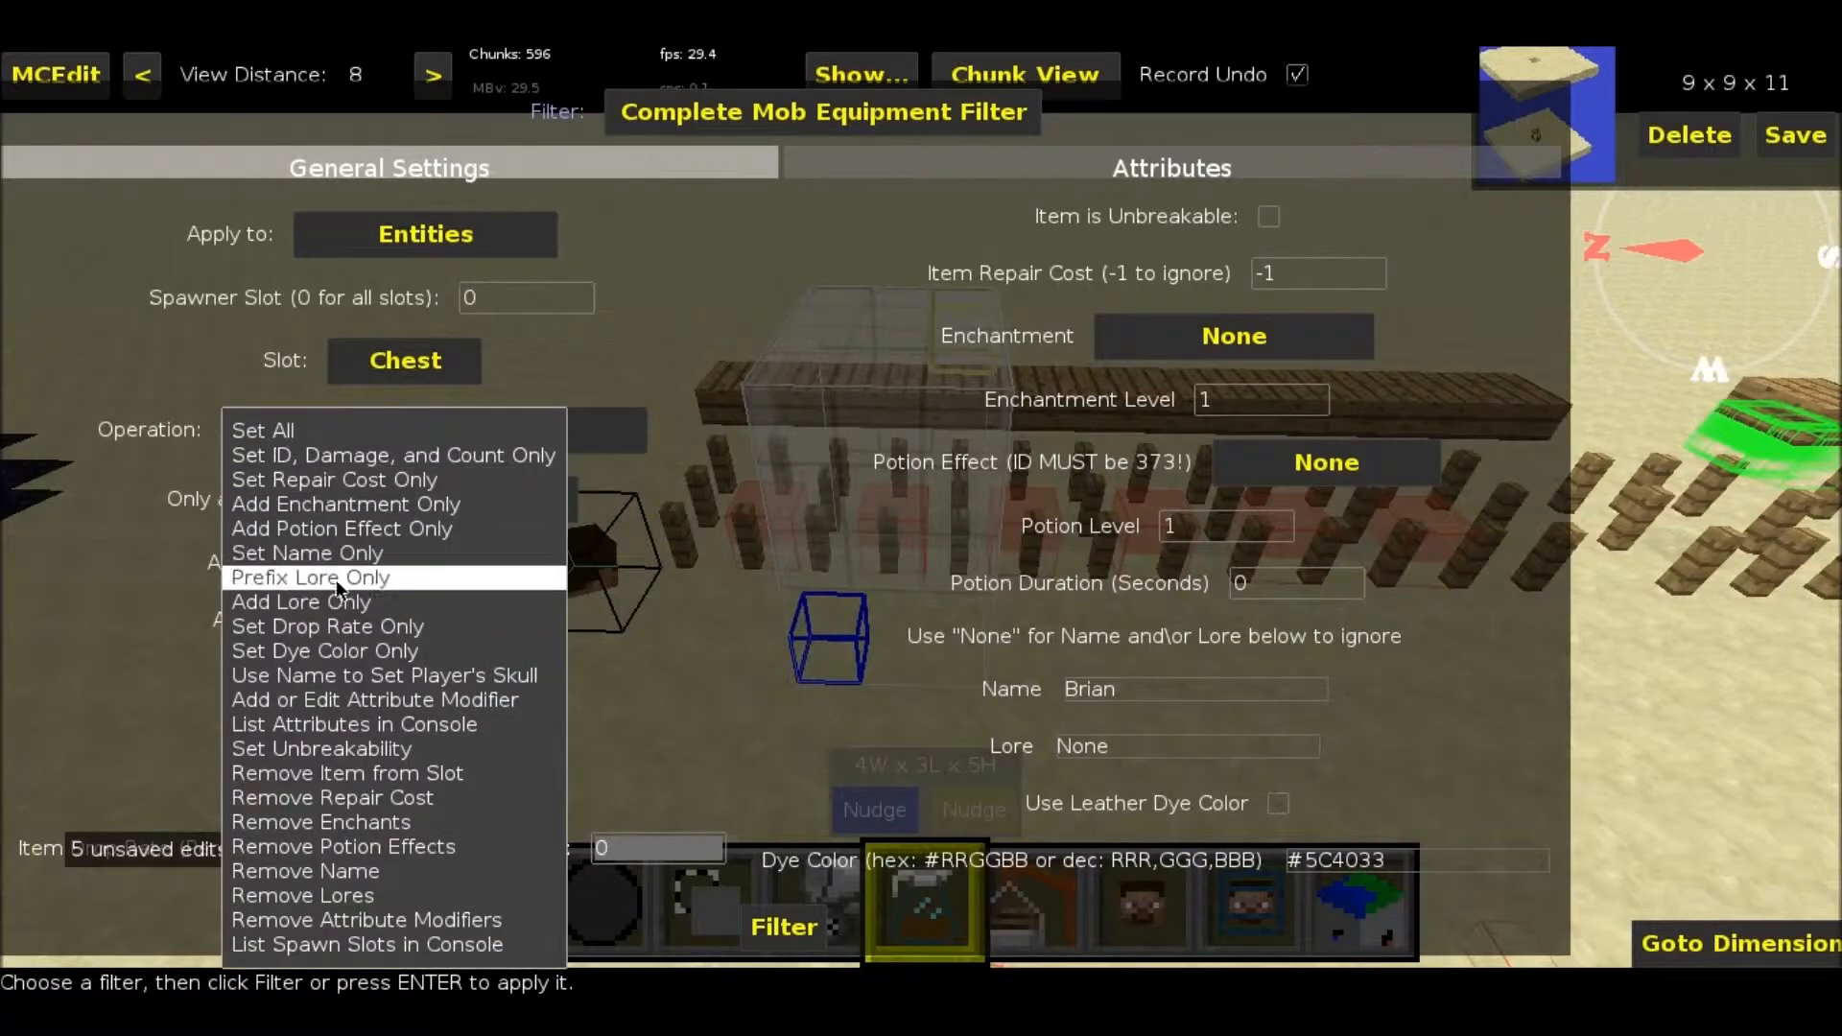
pyautogui.click(378, 648)
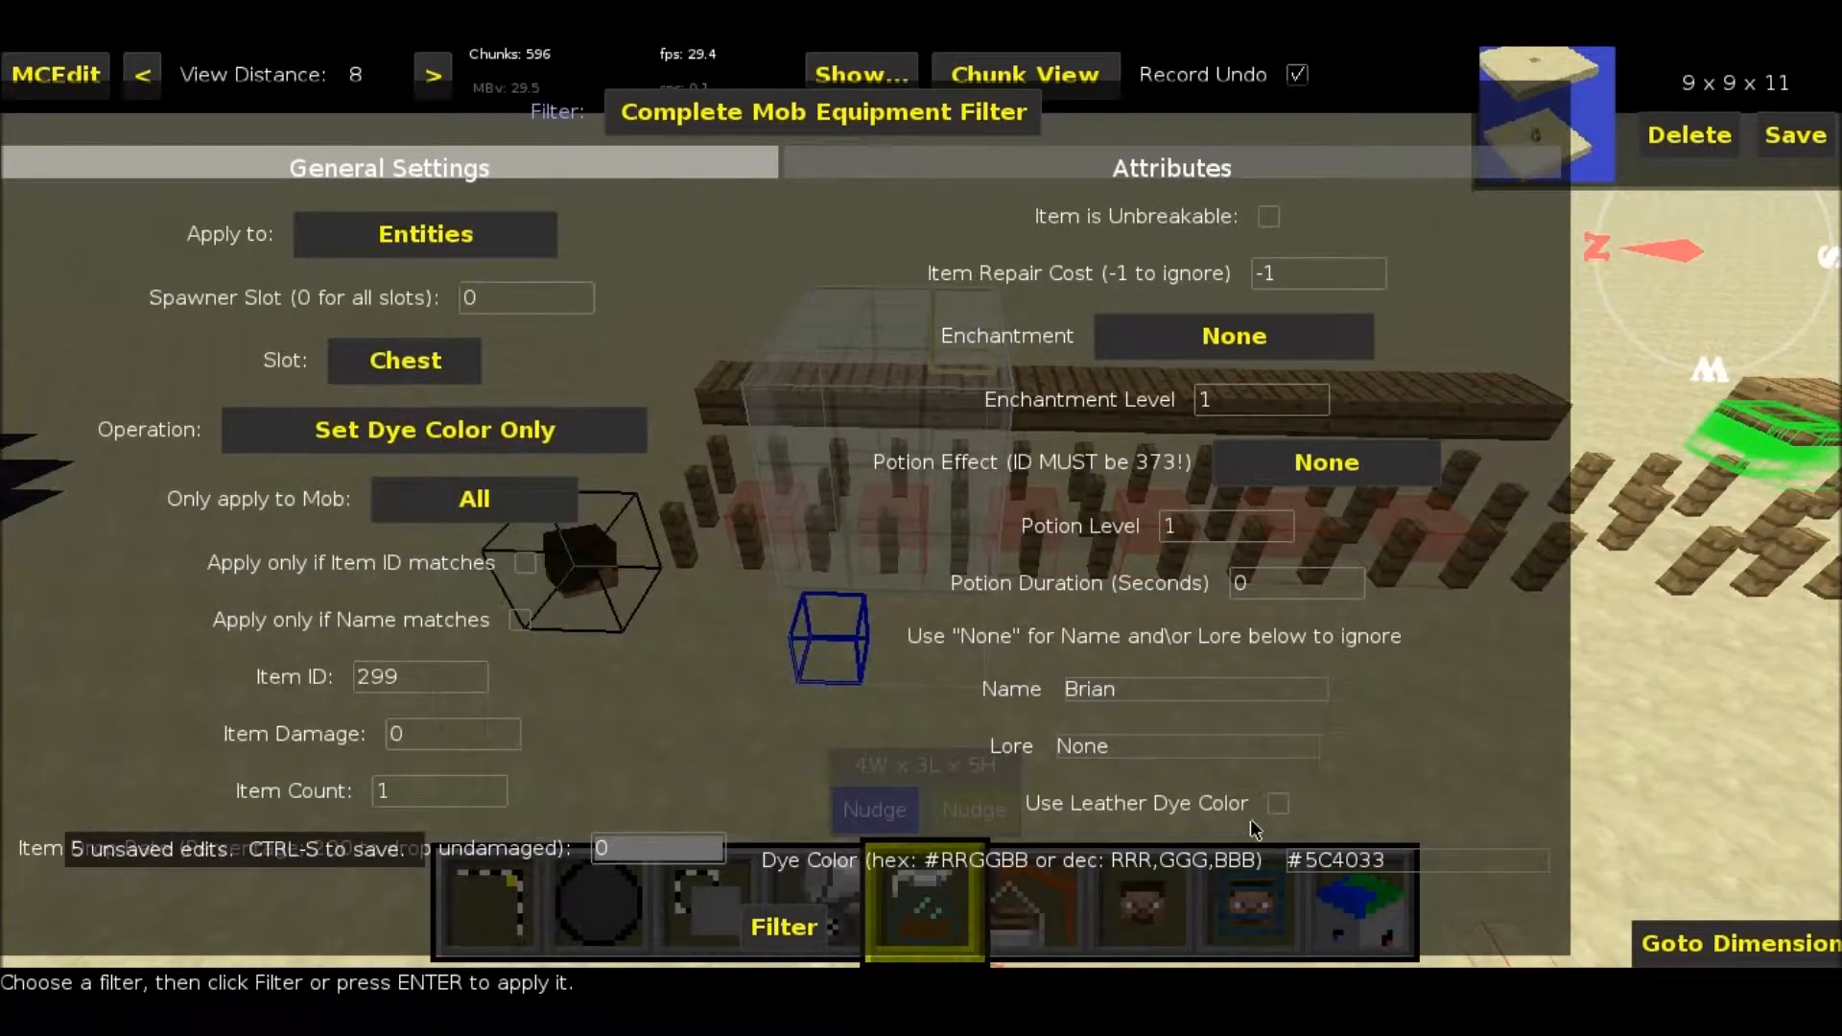
pyautogui.click(1281, 808)
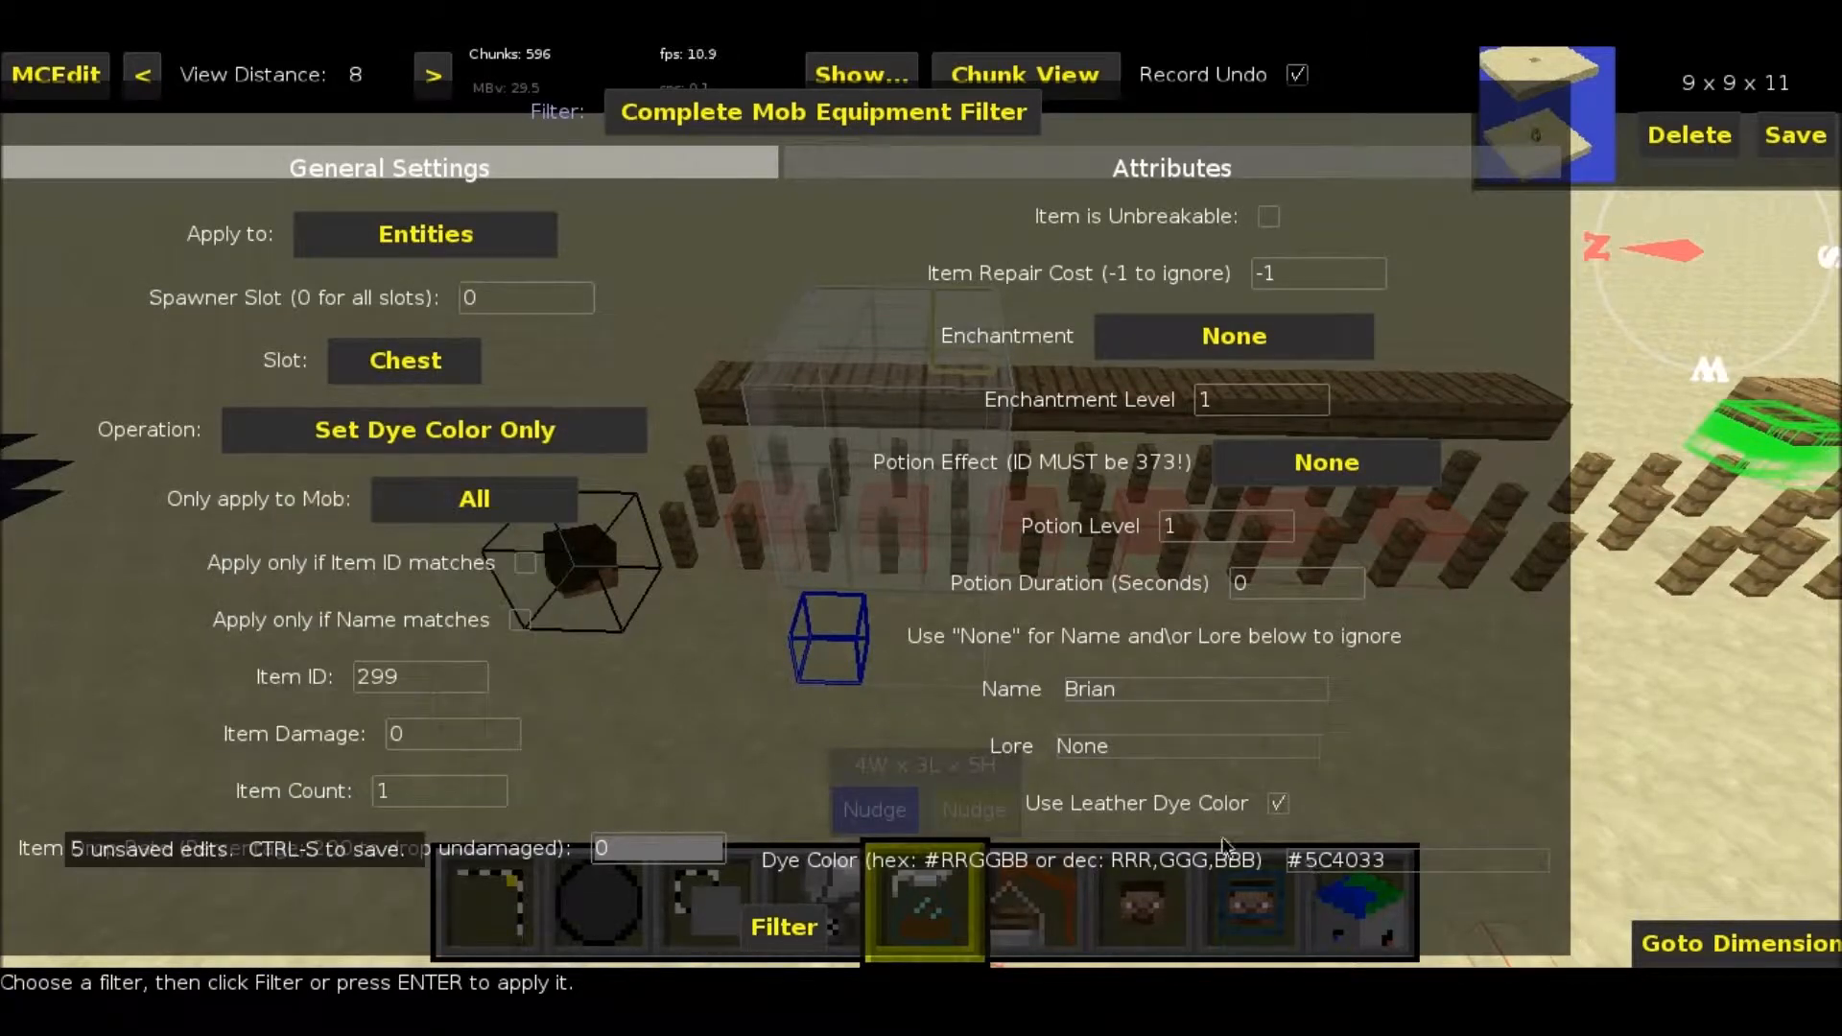